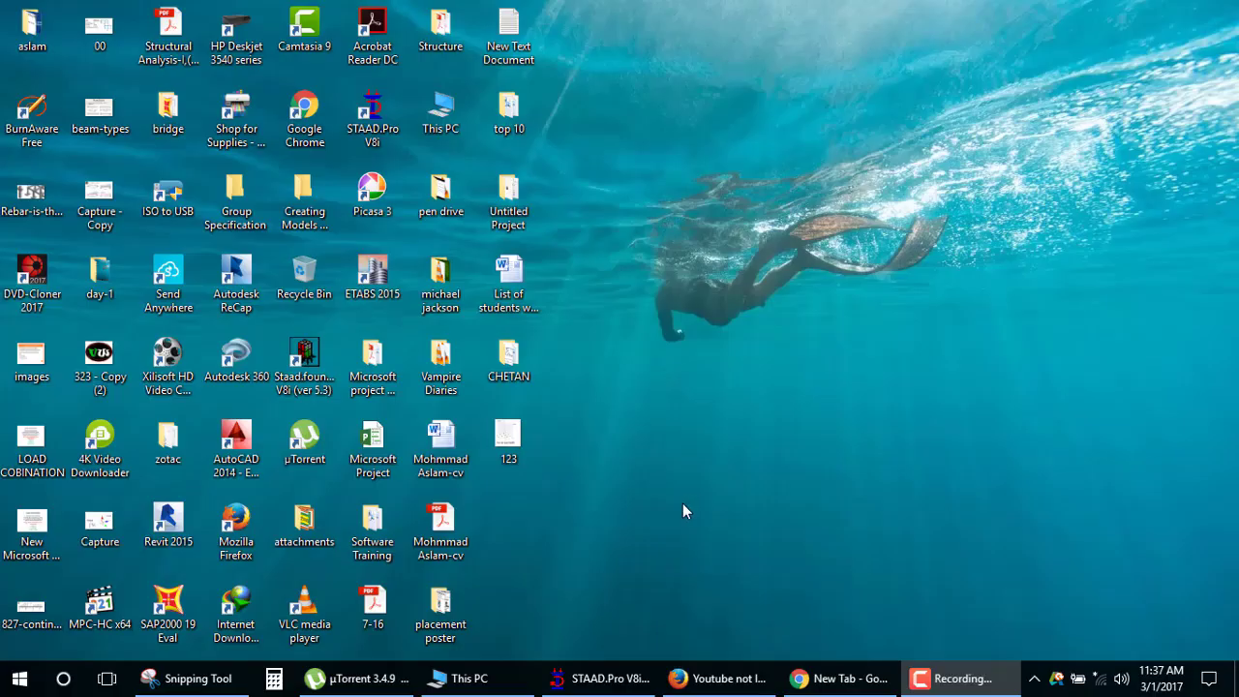
# Step: Restore the STAAD.Pro window with the multi-story building model to the front
pyautogui.click(625, 681)
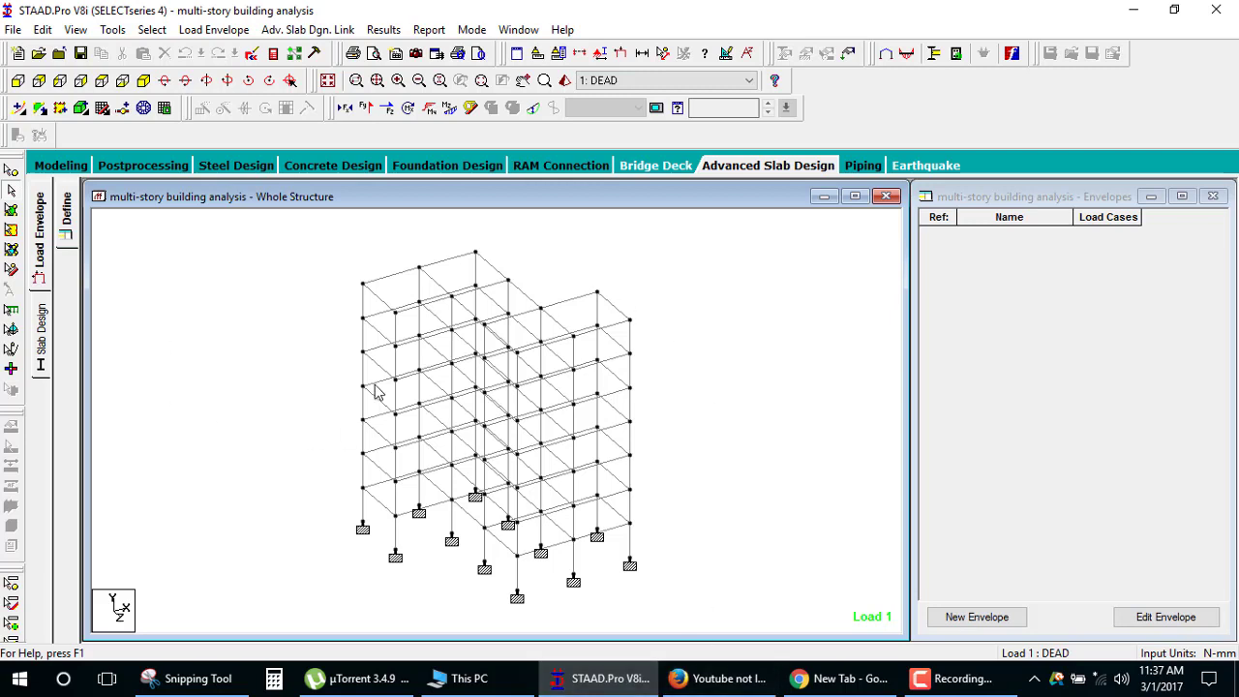
# Step: Switch to the Modeling workspace and bring up the Job information setup page
pyautogui.click(61, 167)
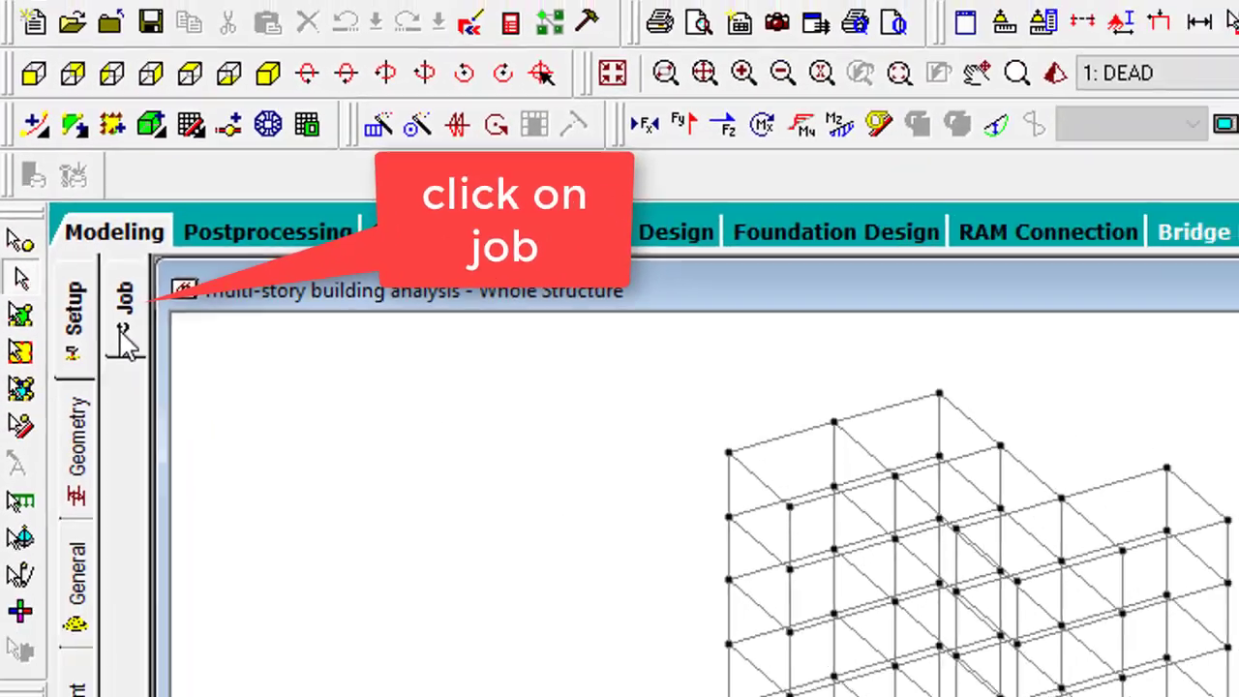
pyautogui.click(166, 424)
pyautogui.write('Rcc building desi')
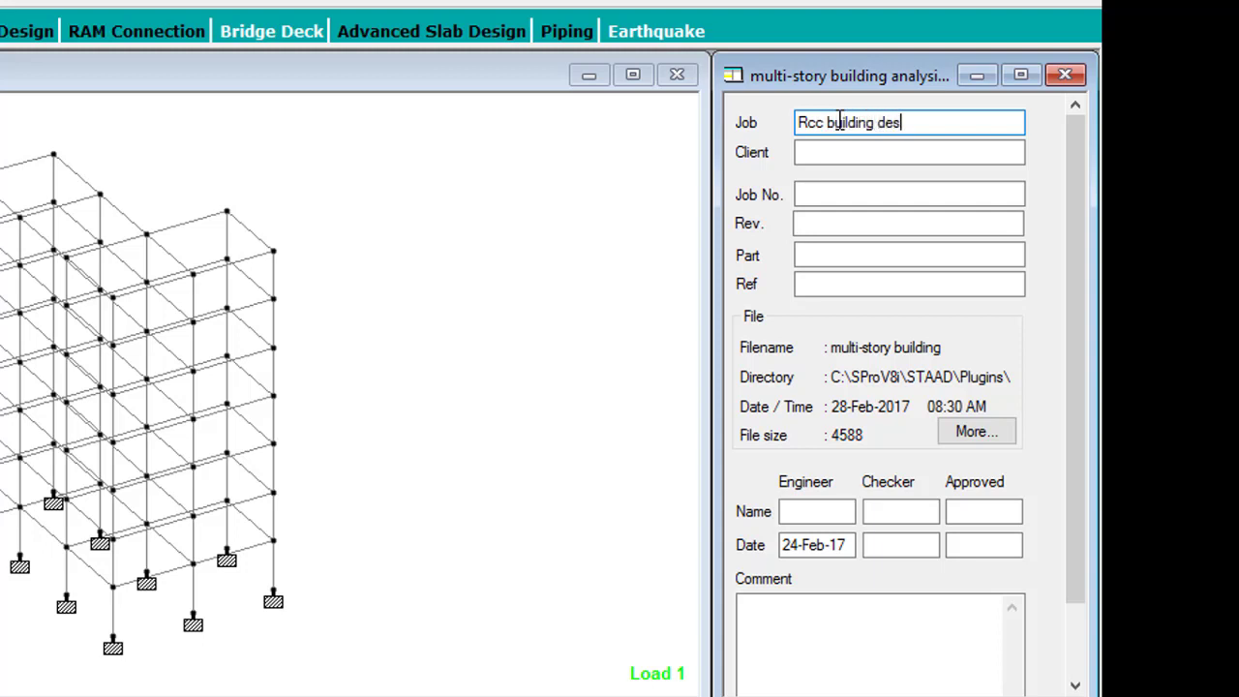
# Step: Finish the job title 'Rcc building design', agreeing to delete old results and auto-save
pyautogui.write('gn')
pyautogui.press('Return')
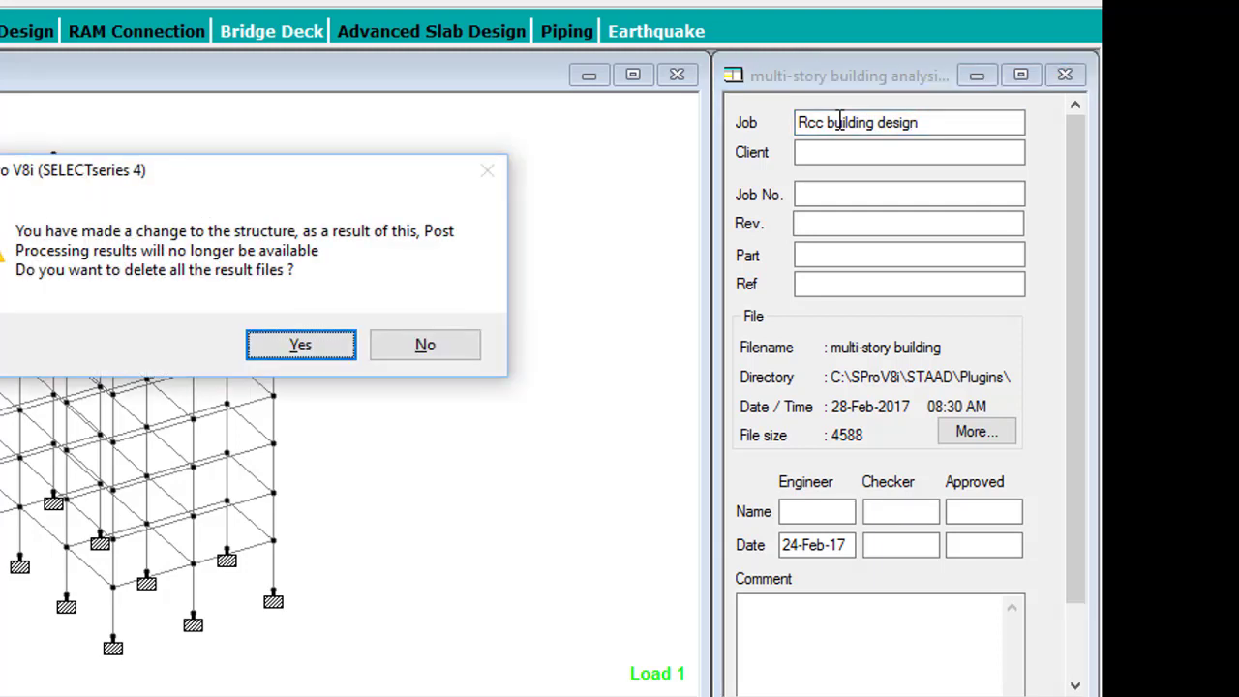
pyautogui.click(329, 339)
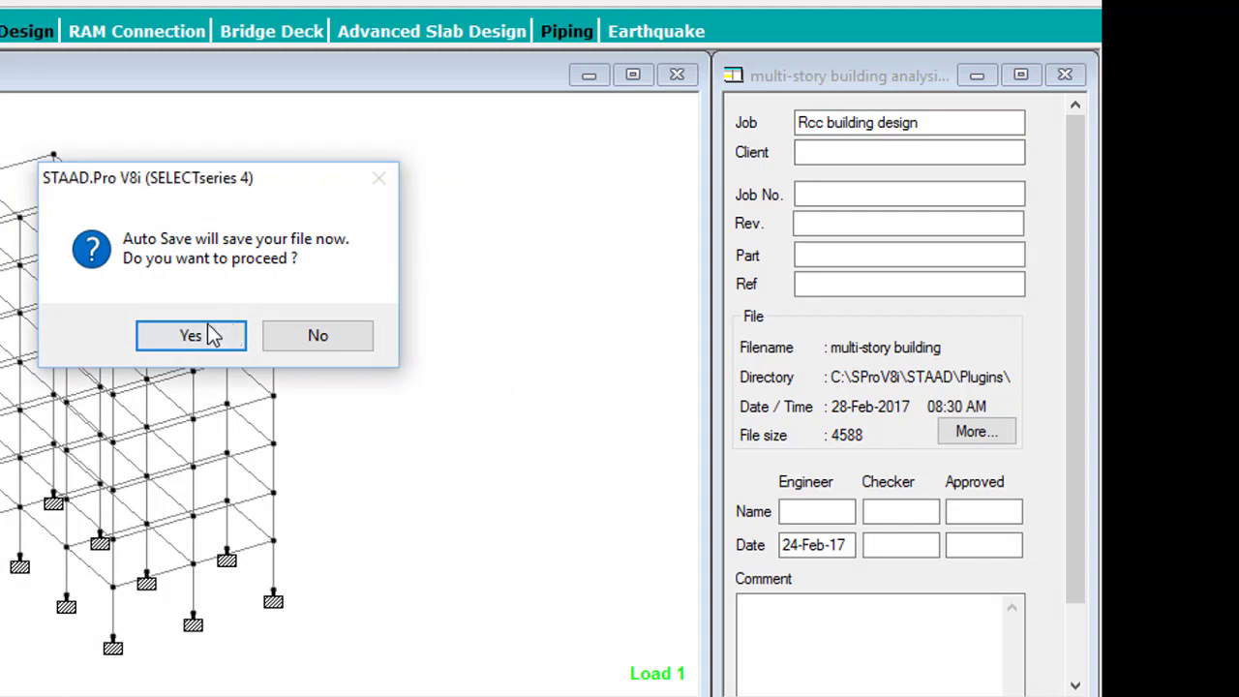
pyautogui.click(219, 334)
pyautogui.click(60, 312)
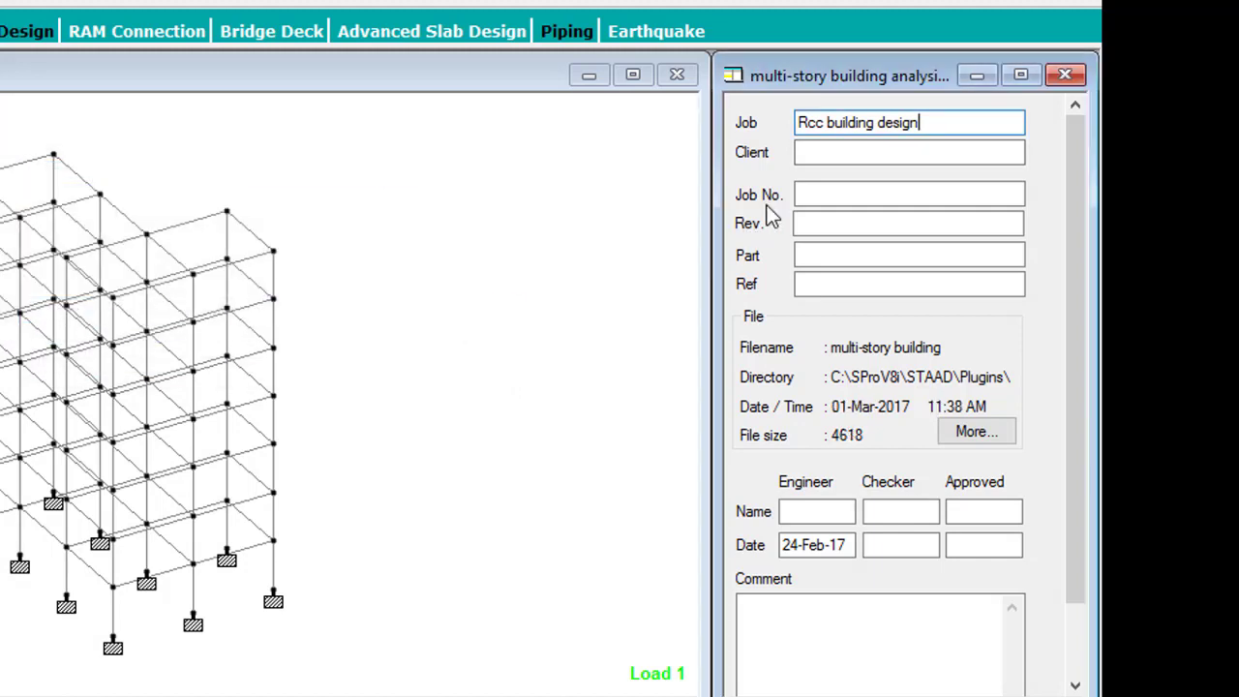
# Step: Enter client L&T, job number 432 and the revision note
pyautogui.click(863, 152)
pyautogui.write('L&T')
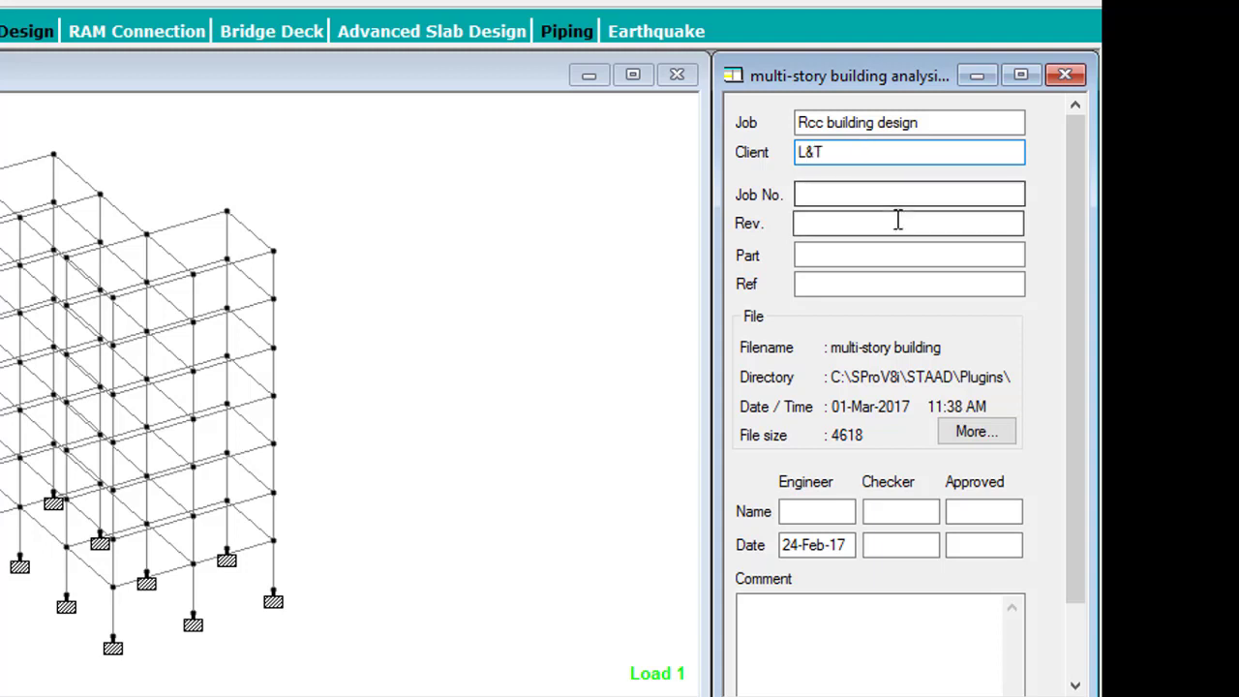
pyautogui.click(894, 200)
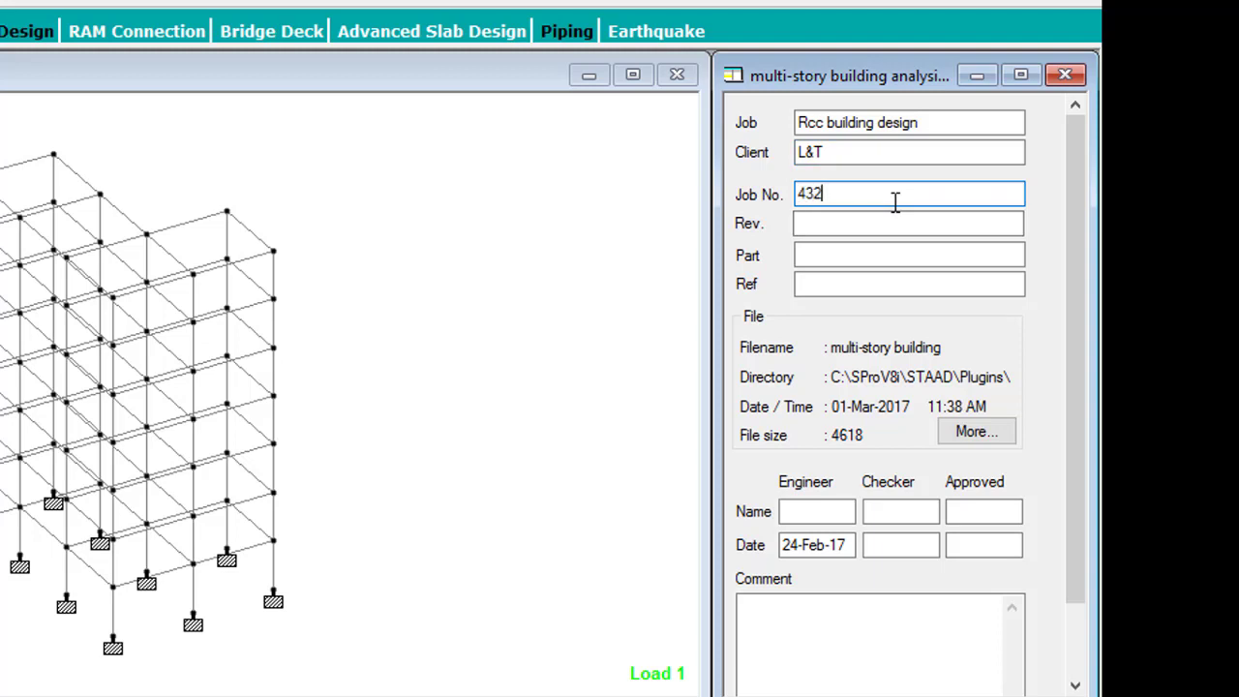
pyautogui.click(910, 227)
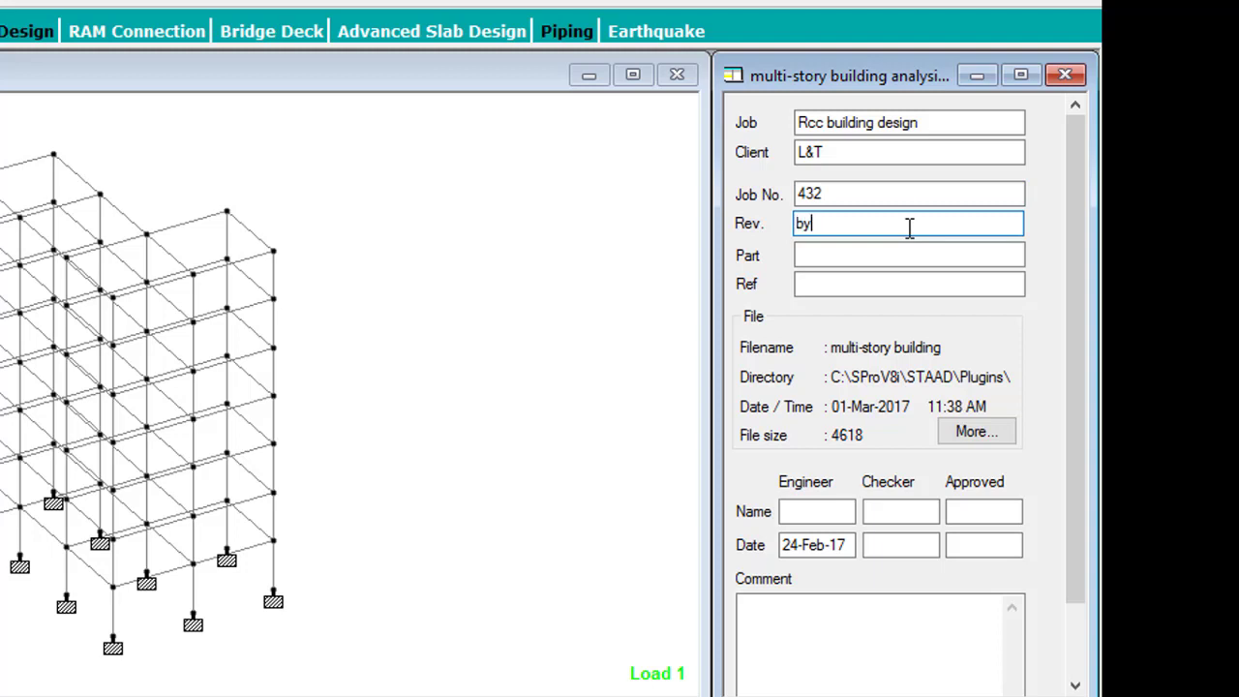
pyautogui.write('am')
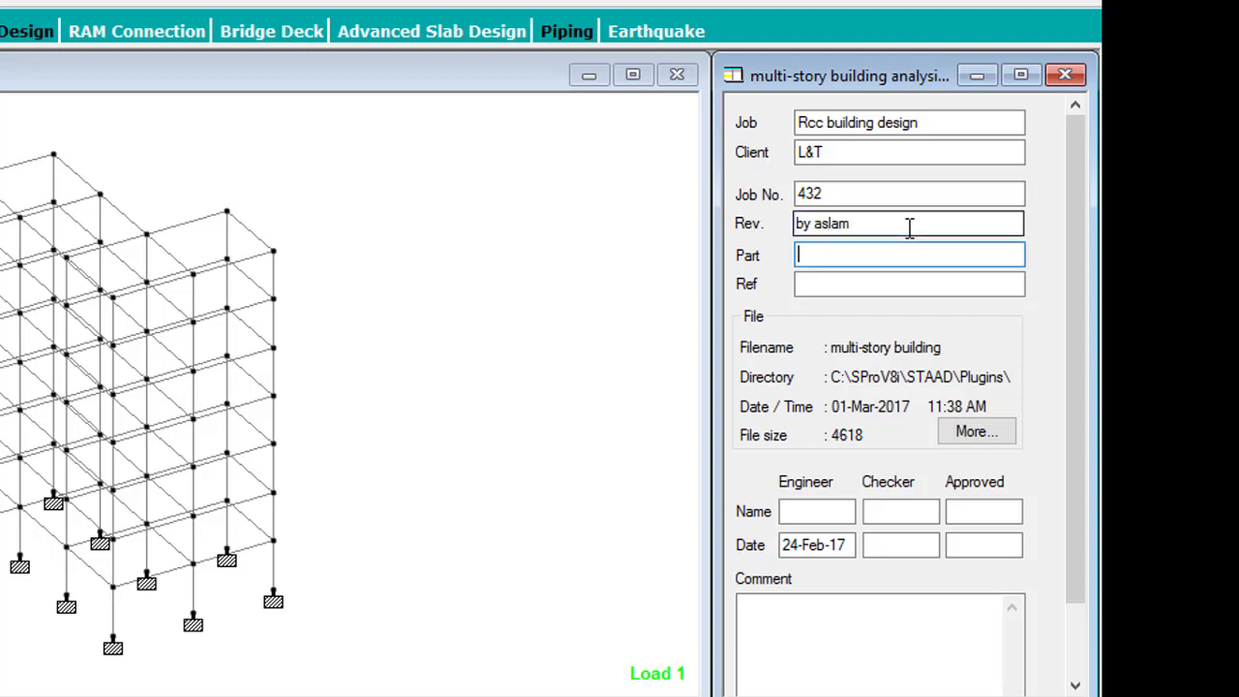
# Step: Fill in the engineer, checker and approver names and add the comment 'any comment here'
pyautogui.press('Tab')
pyautogui.press('Tab')
pyautogui.press('Tab')
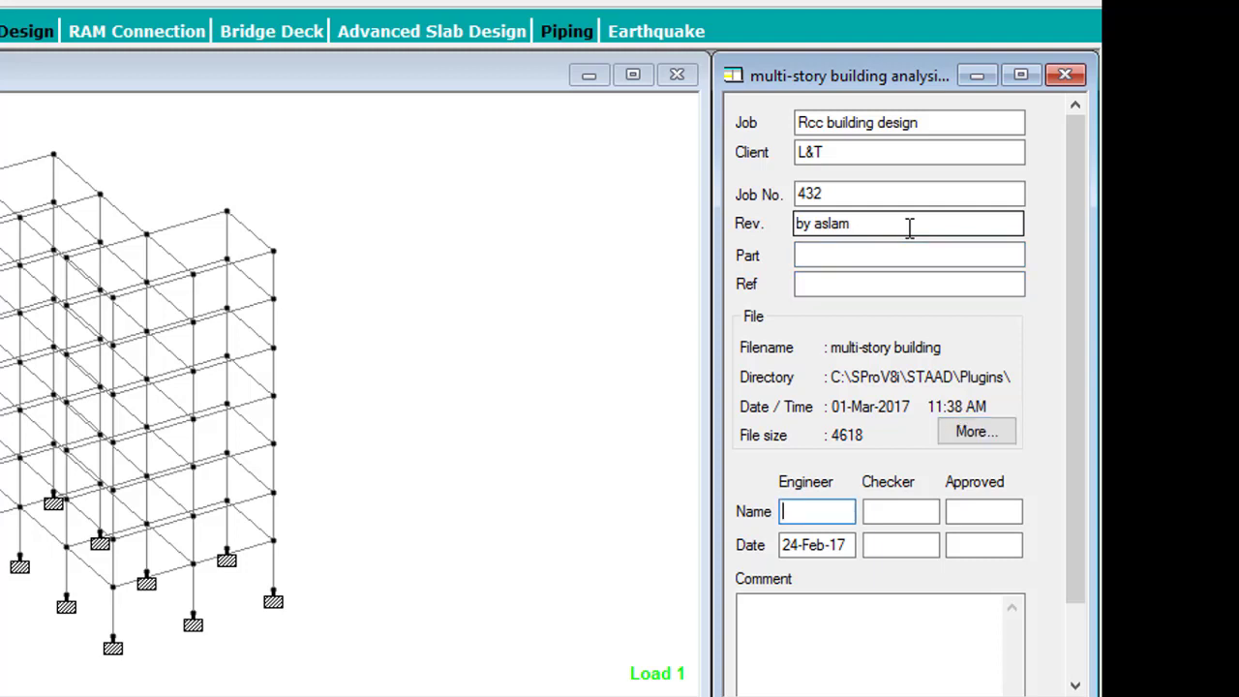
pyautogui.press('Tab')
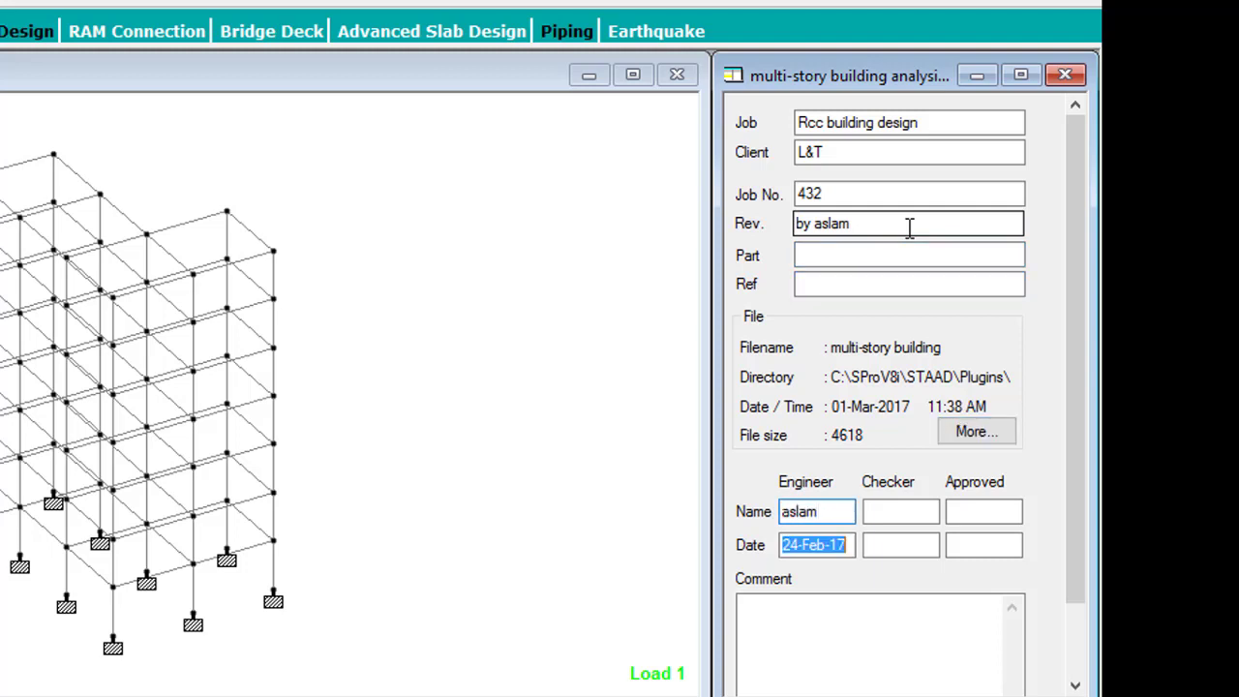
pyautogui.press('Tab')
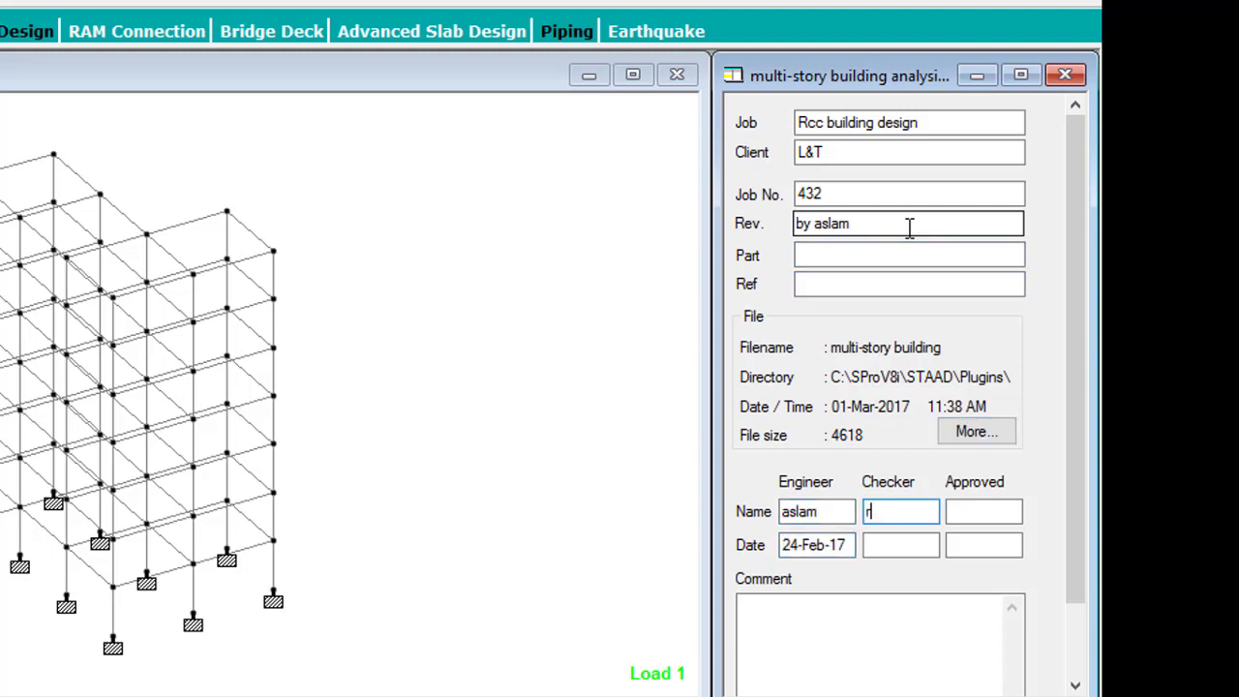
pyautogui.press('Tab')
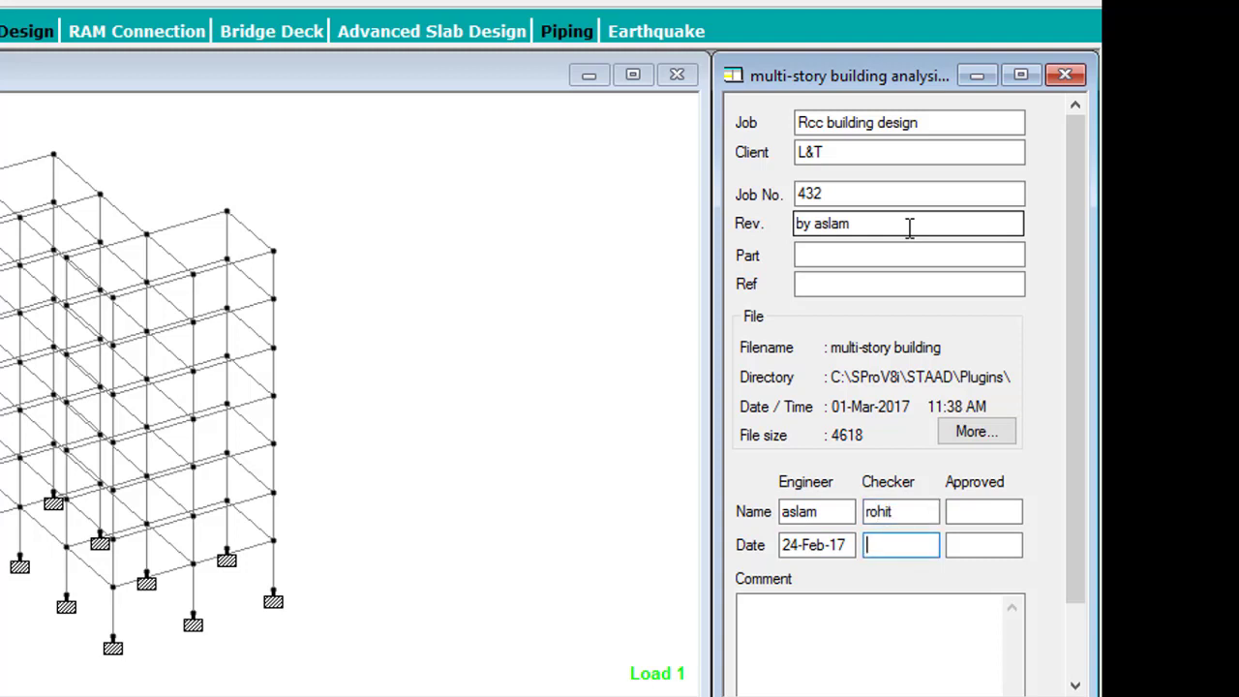
pyautogui.press('Tab')
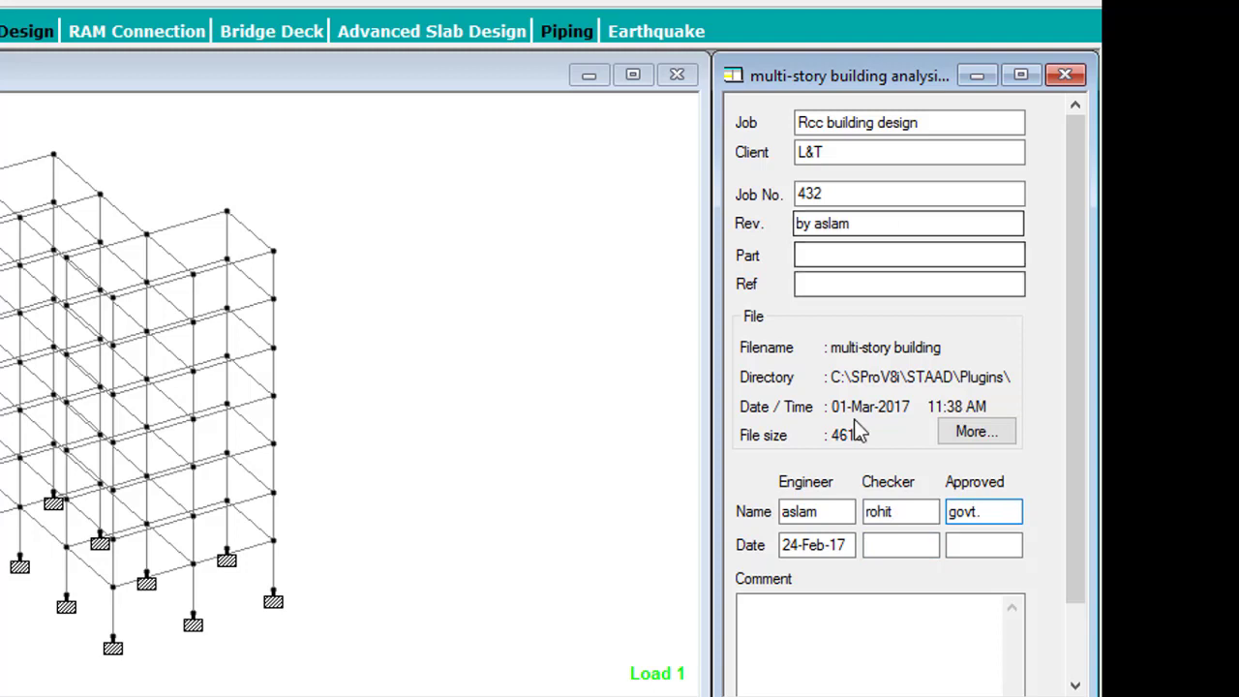
pyautogui.click(778, 662)
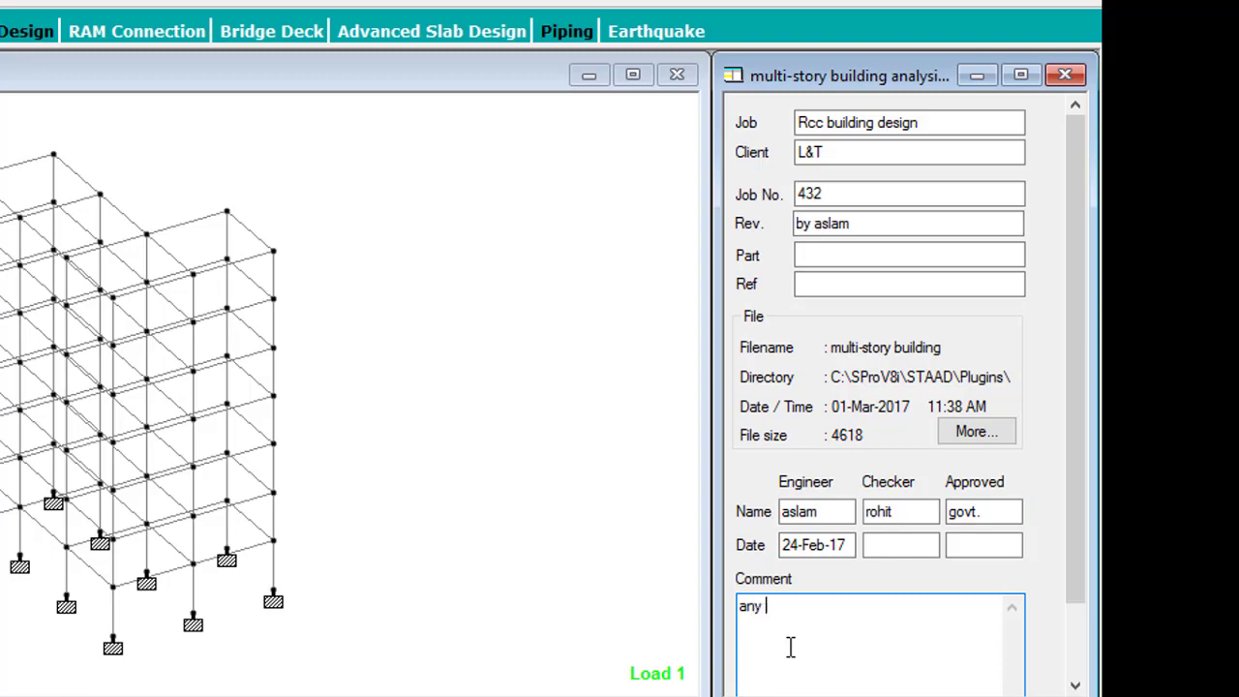
pyautogui.write('omment ')
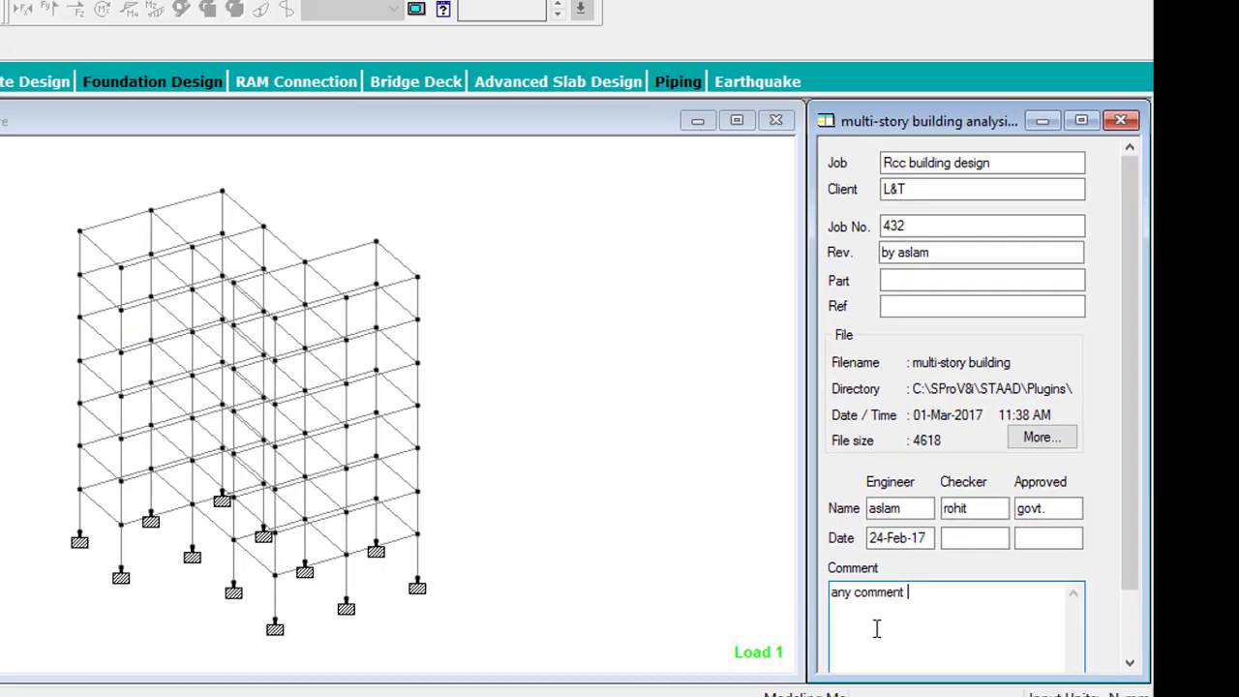
pyautogui.write('he')
pyautogui.write('re')
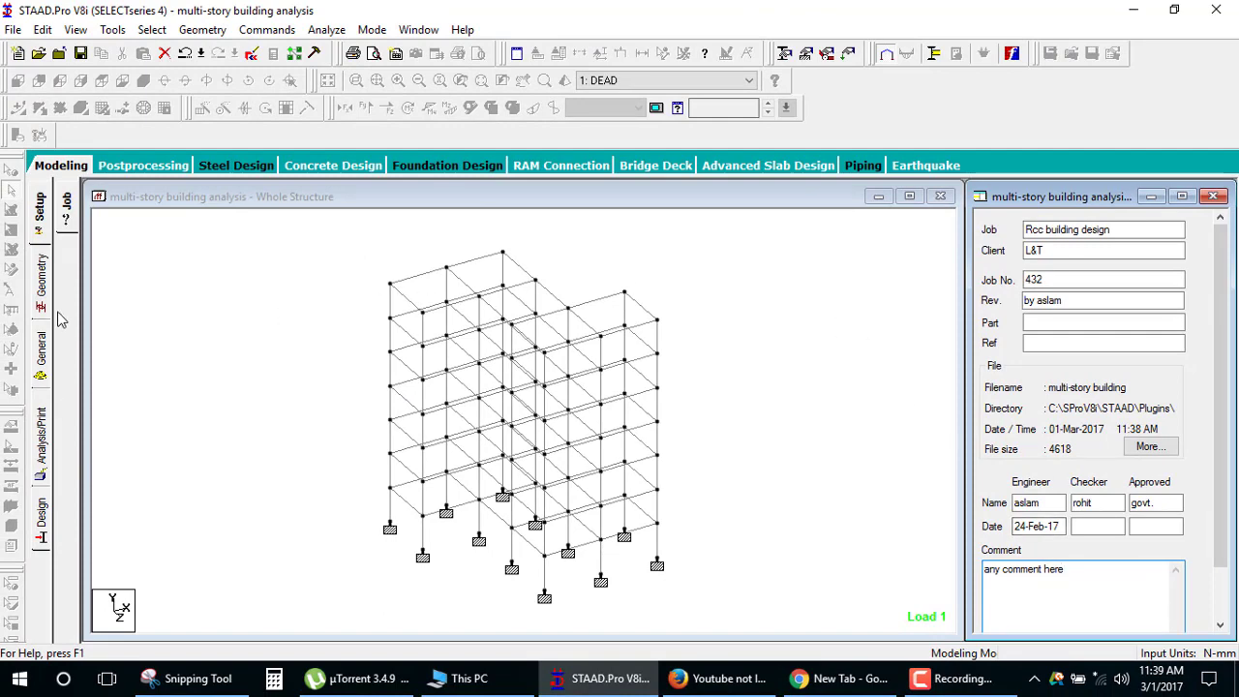
# Step: Show the member properties, labelling the Rect 0.40x0.40 and 0.40x0.30 concrete sections as R1 and R2
pyautogui.click(40, 290)
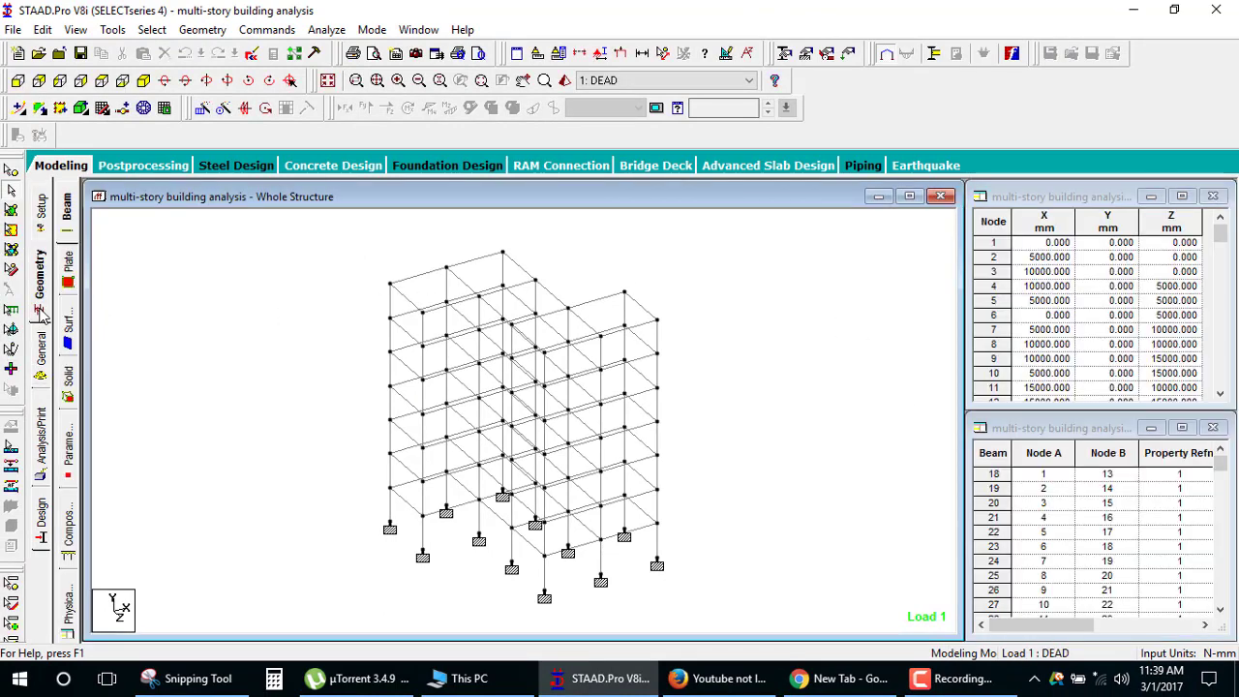
pyautogui.click(41, 347)
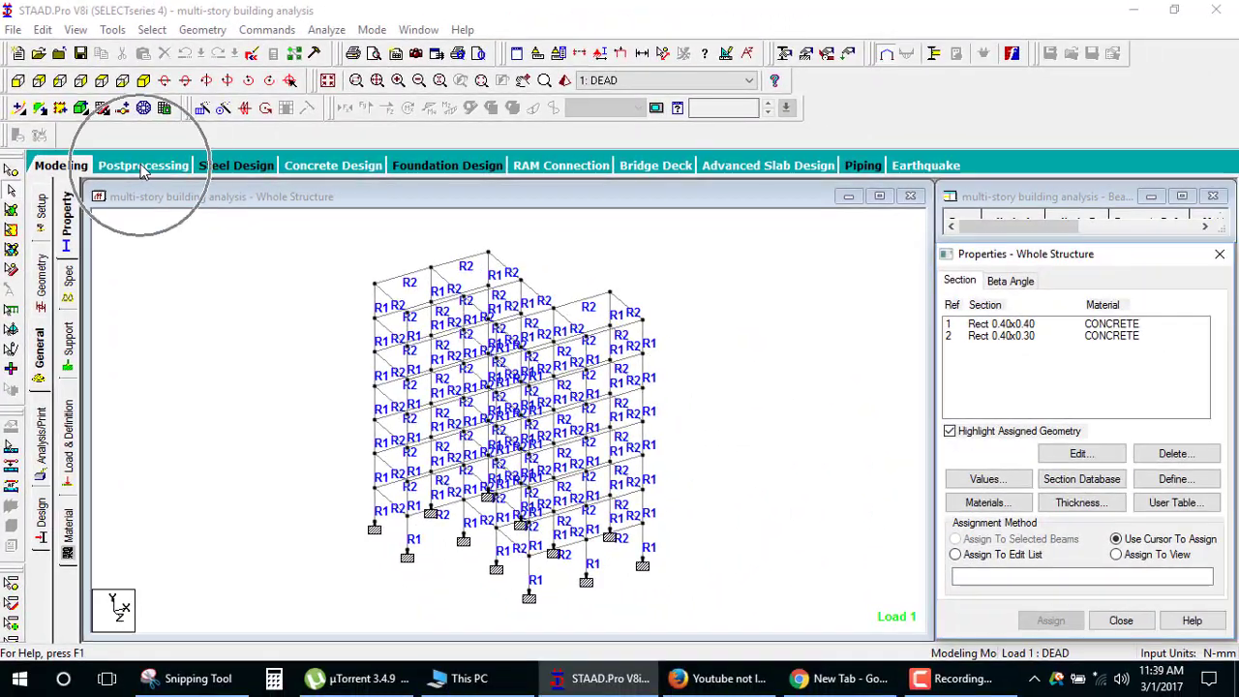
pyautogui.click(144, 167)
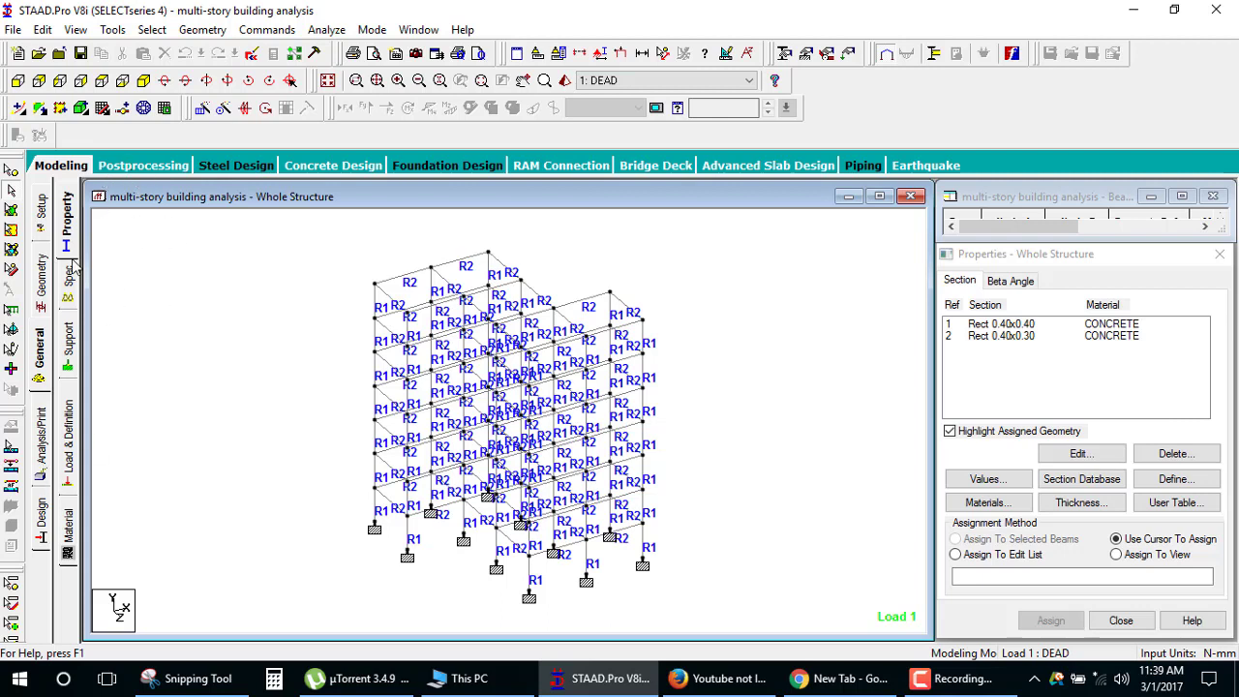
pyautogui.click(321, 32)
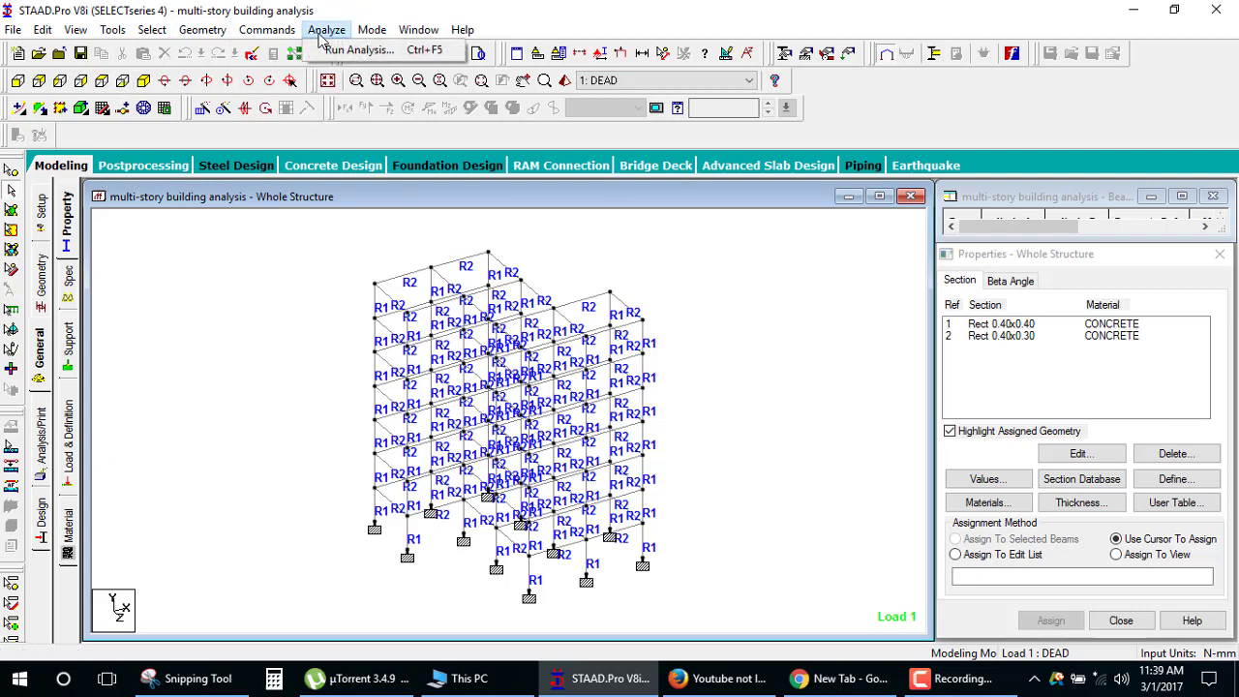
# Step: Save and run the analysis, then view displacement results in Postprocessing with default setup
pyautogui.click(357, 50)
pyautogui.click(506, 362)
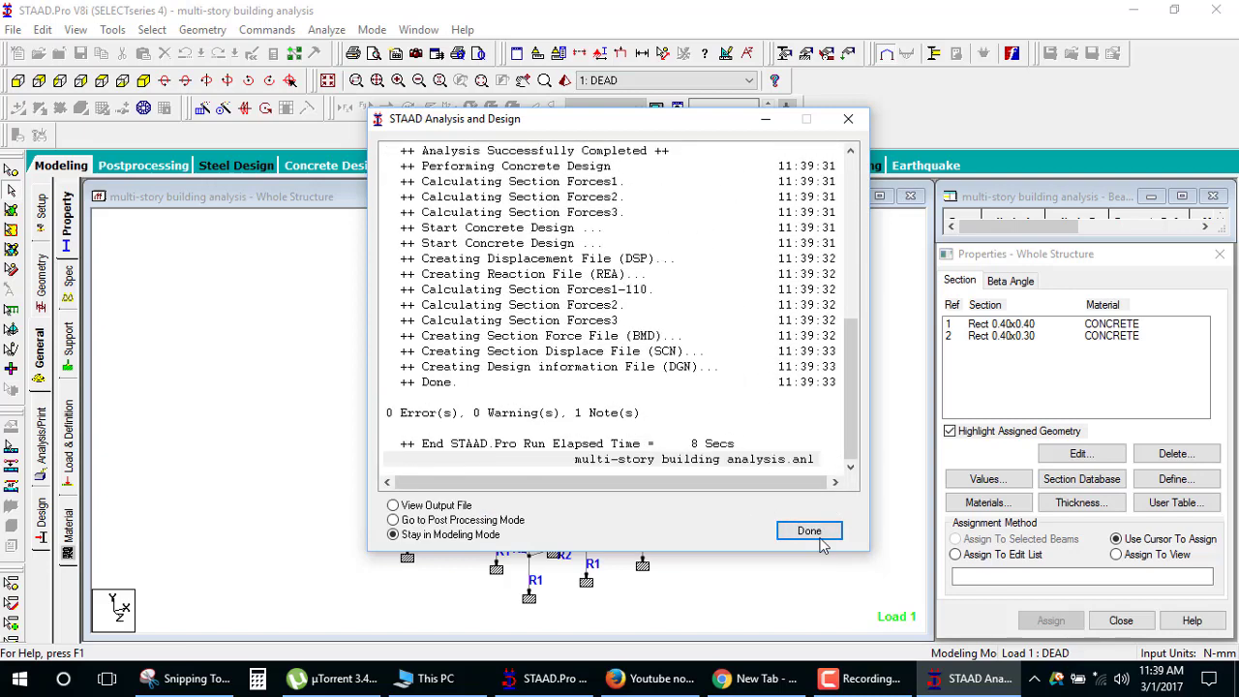
pyautogui.click(819, 541)
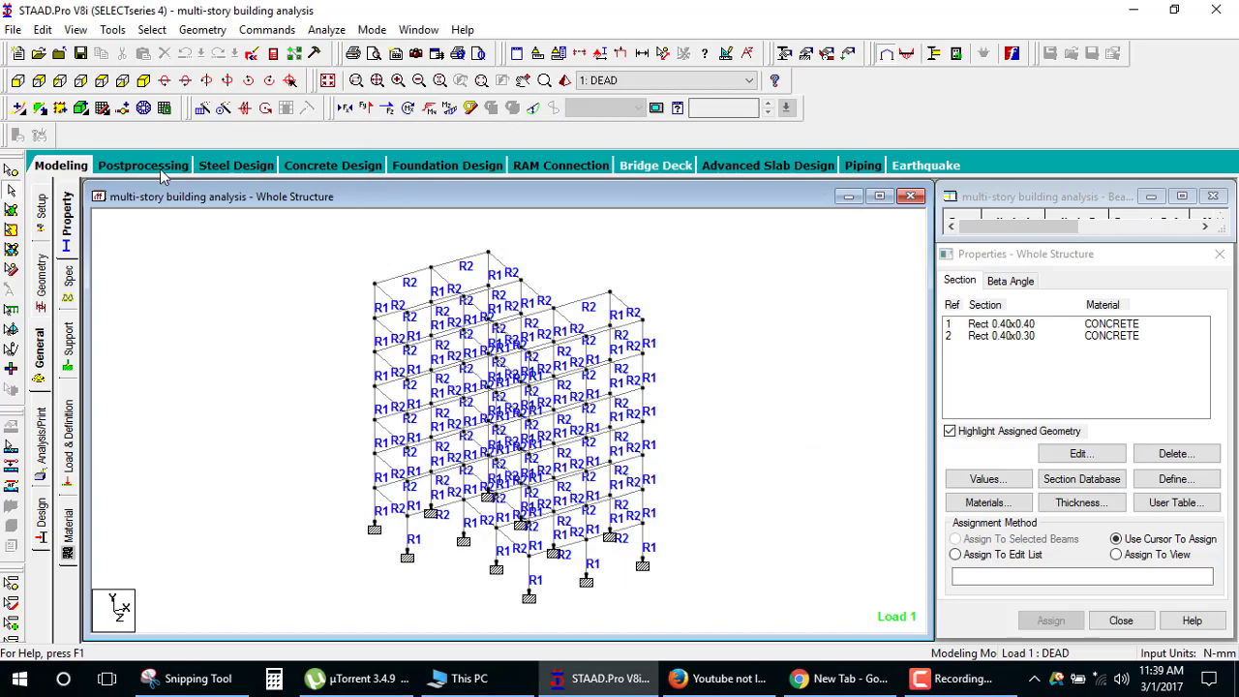
pyautogui.click(159, 168)
pyautogui.click(647, 478)
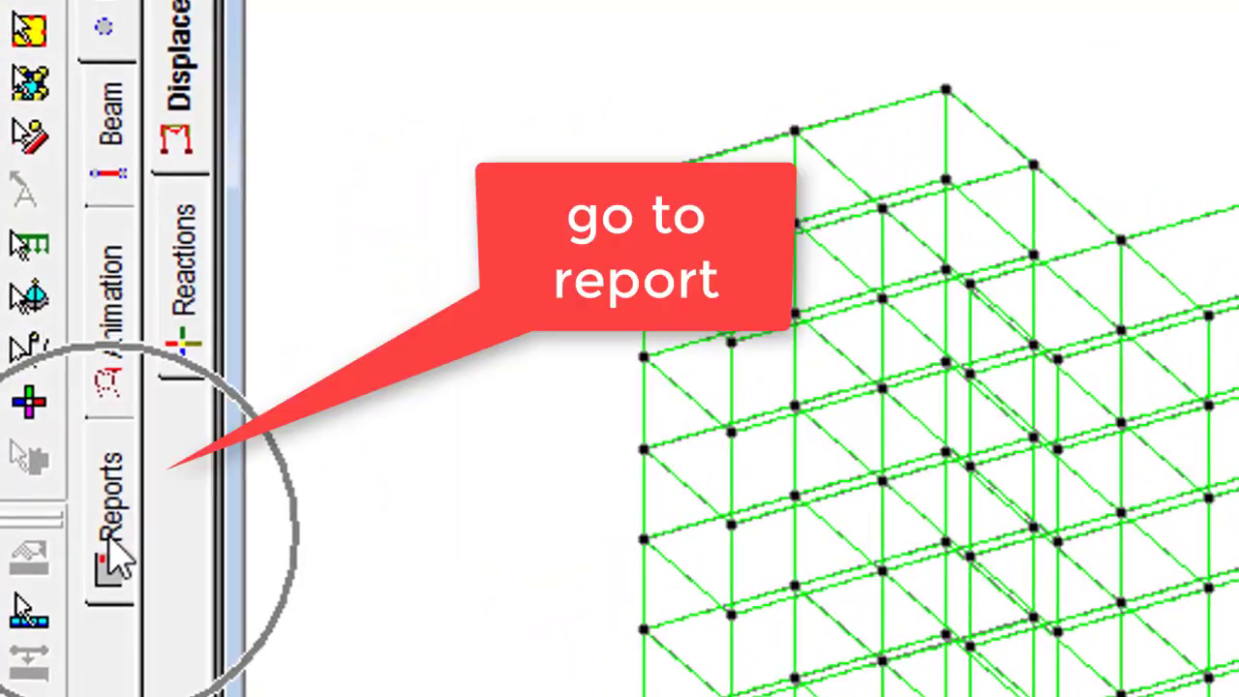
# Step: Remove Job Info from the report items and confirm the empty report setup
pyautogui.click(112, 547)
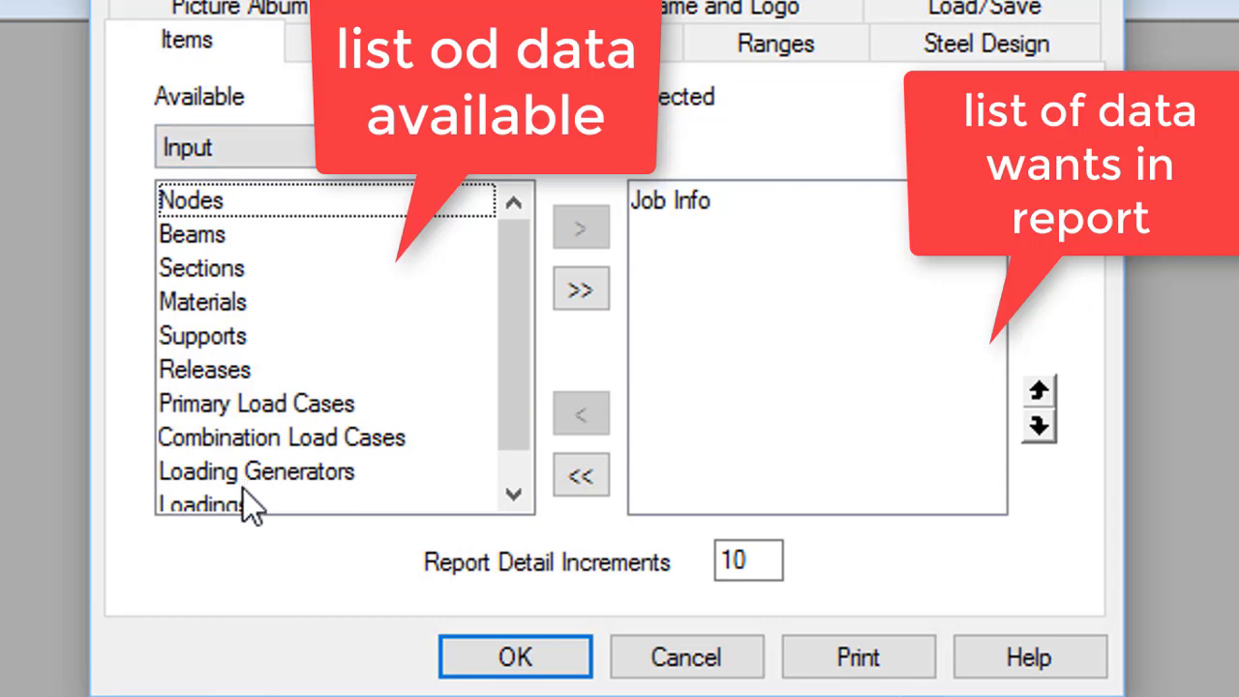
pyautogui.click(644, 207)
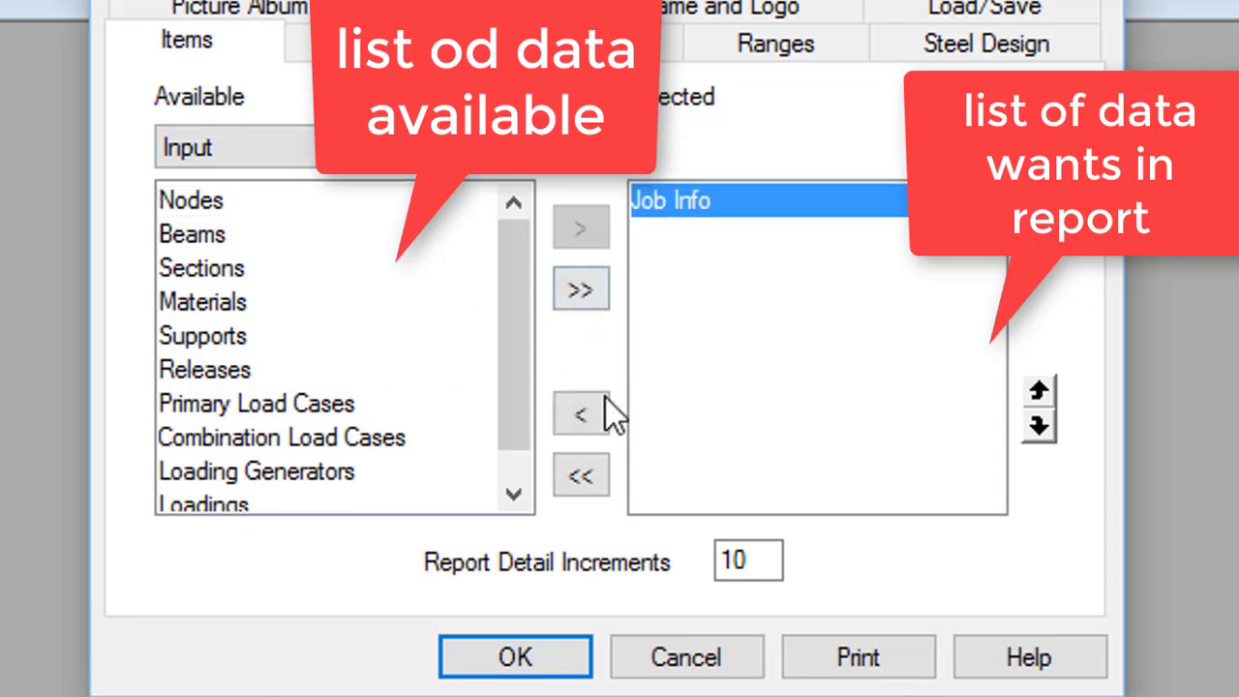
pyautogui.click(579, 414)
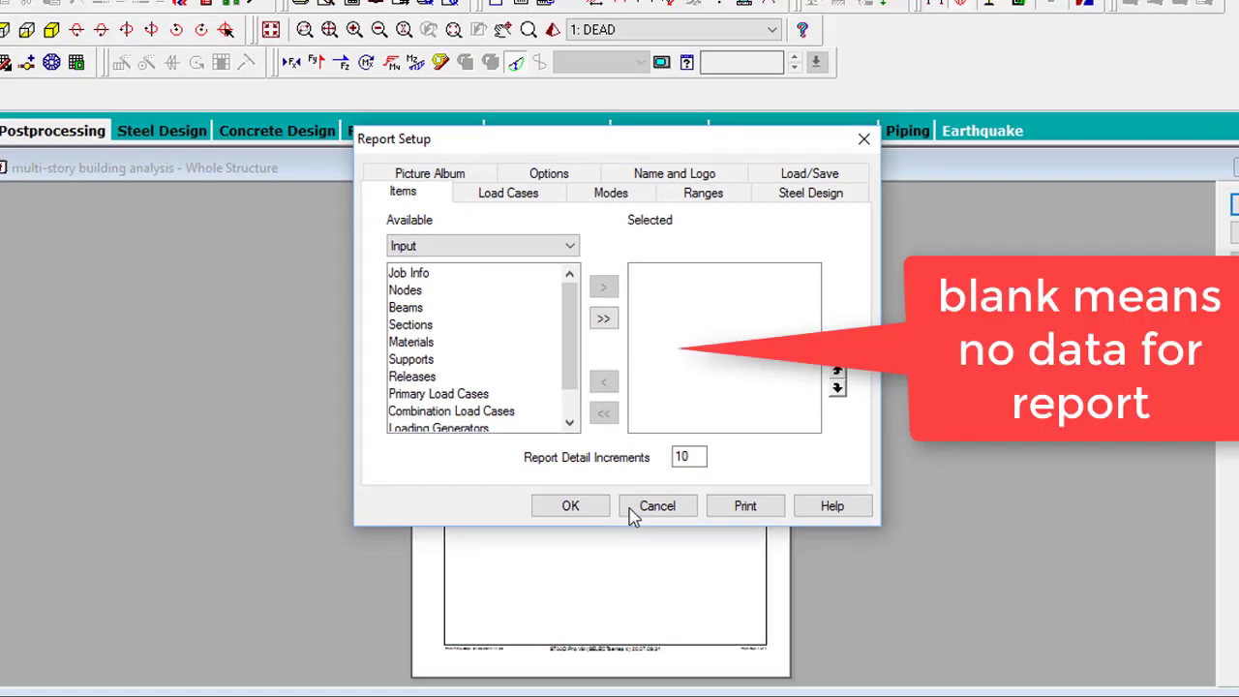
pyautogui.click(570, 506)
pyautogui.click(711, 382)
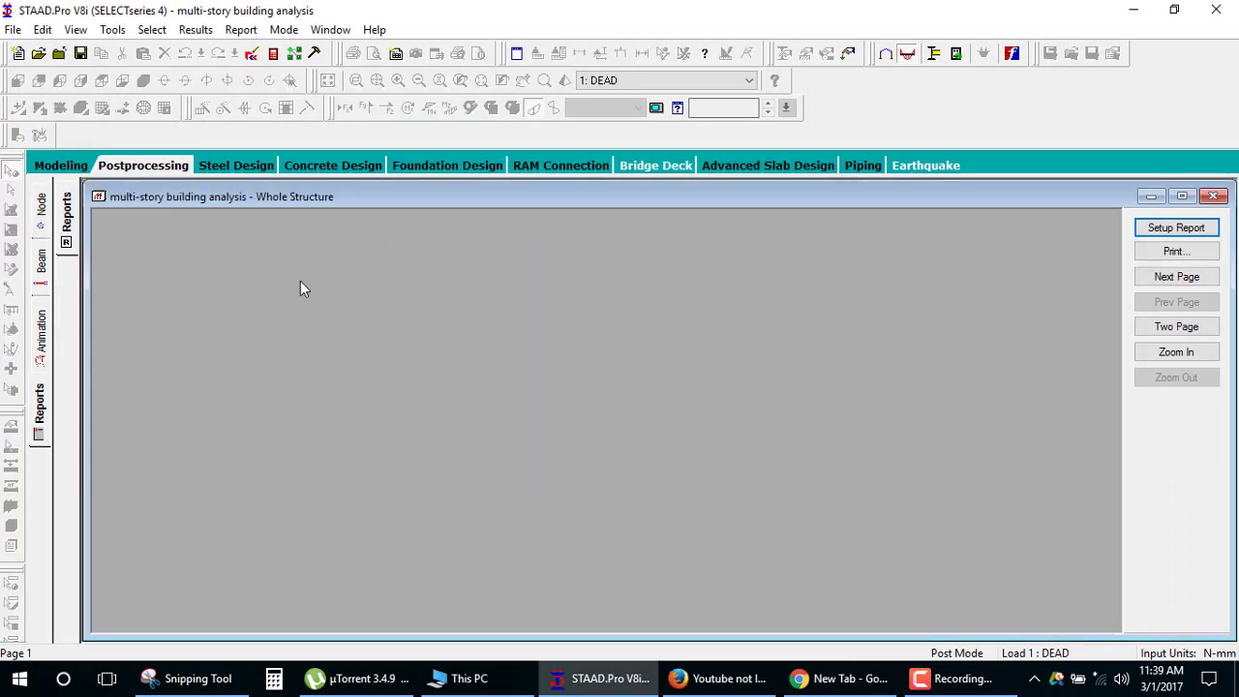
# Step: Add Job Info back as the only selected report item
pyautogui.click(67, 236)
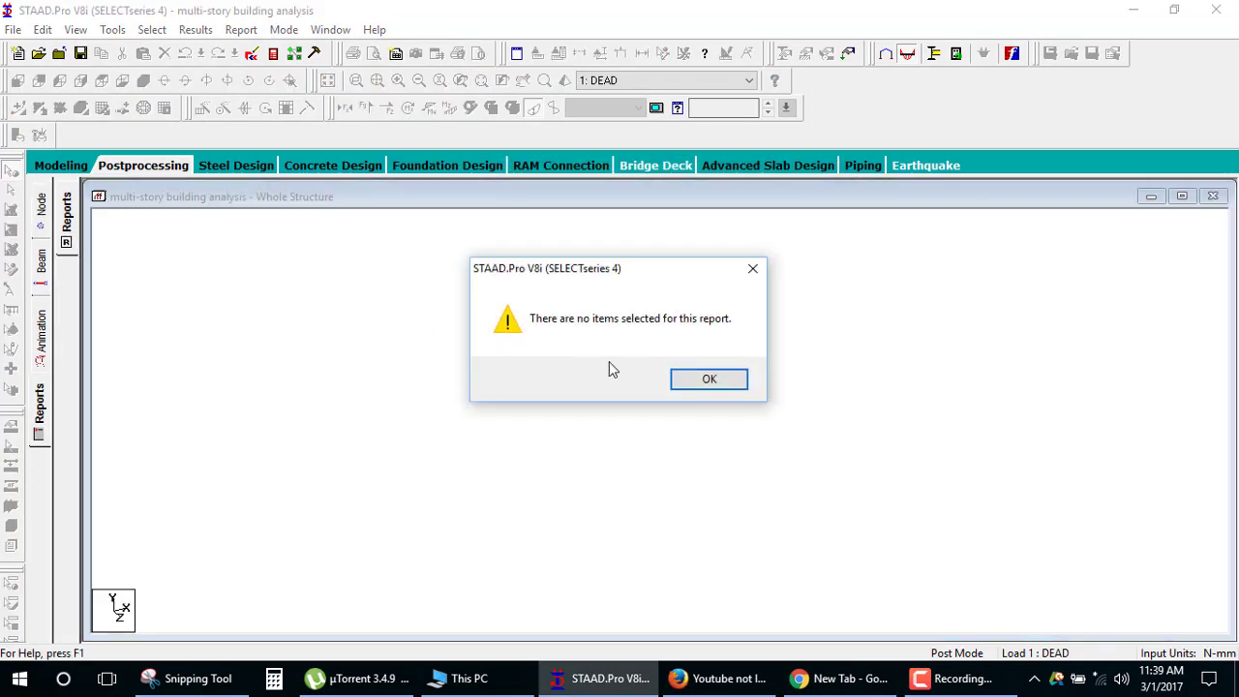
pyautogui.click(700, 380)
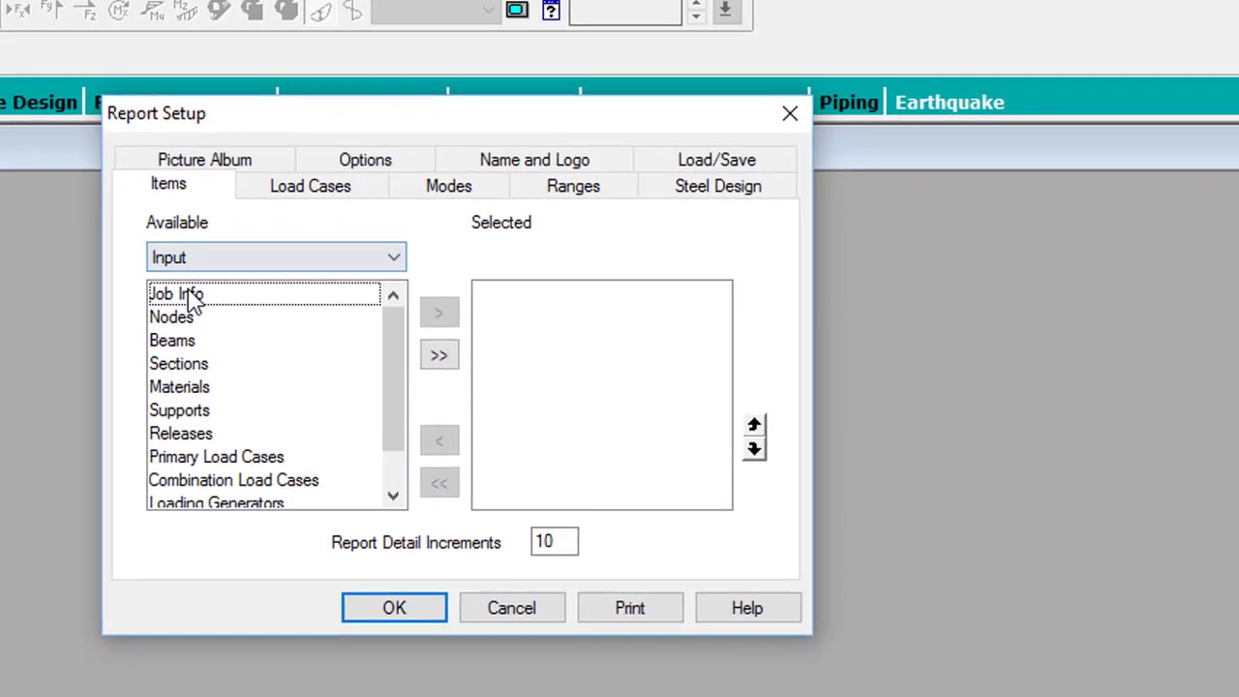
pyautogui.click(457, 287)
pyautogui.click(440, 316)
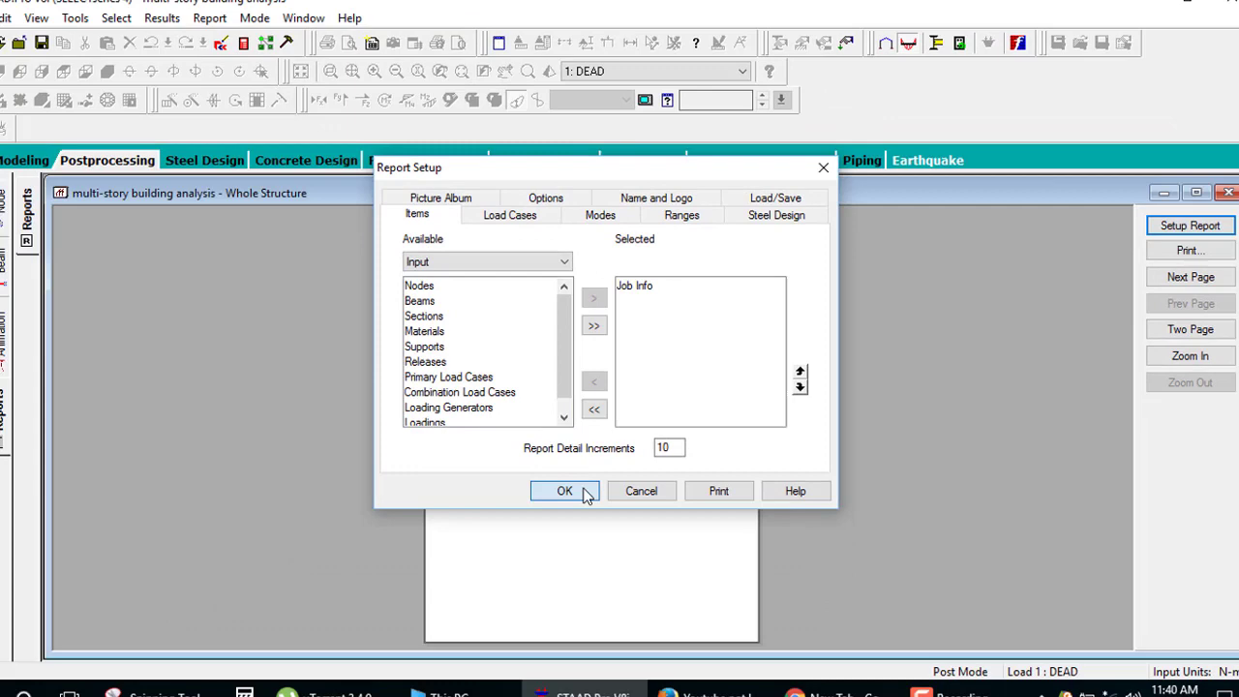
# Step: Preview the job-information report zoomed in for reading, then return to Report Setup
pyautogui.click(427, 584)
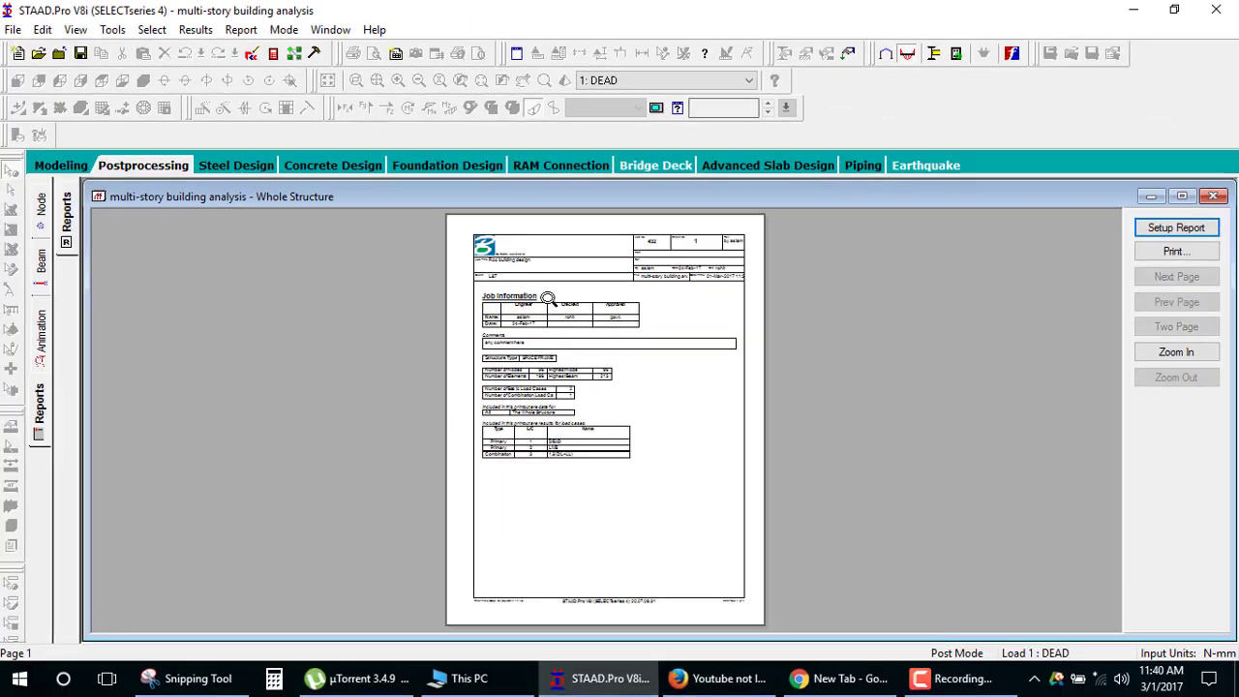
pyautogui.click(549, 335)
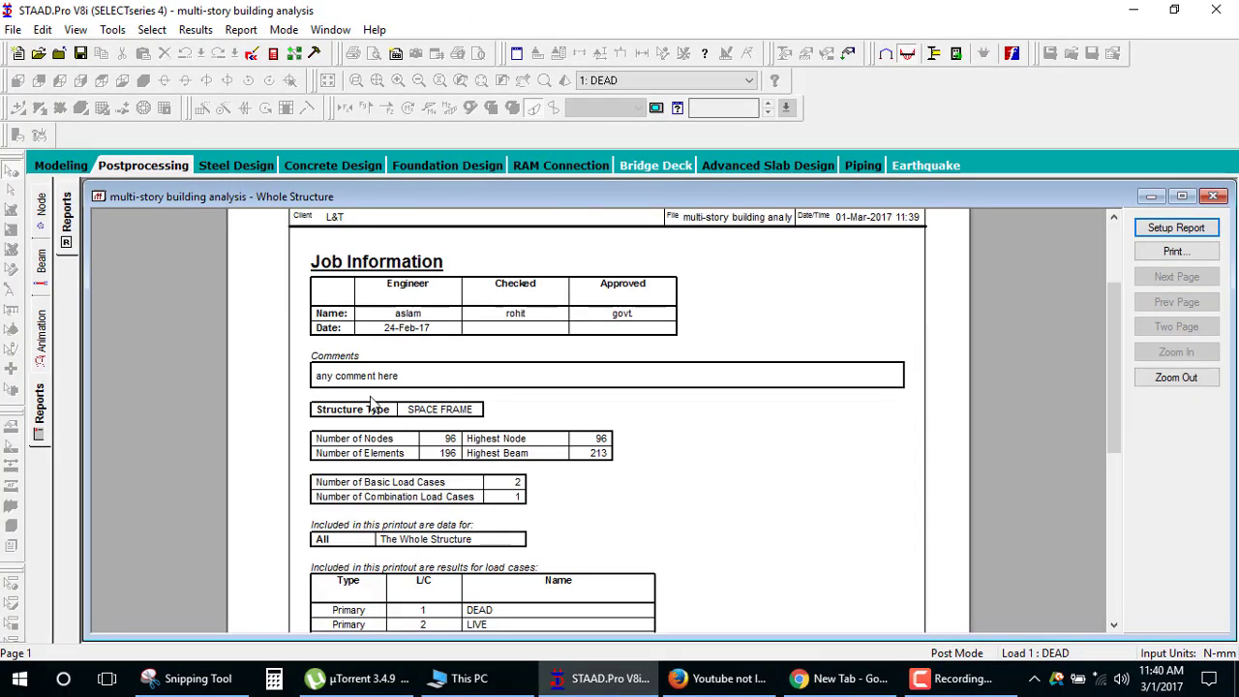
pyautogui.scroll(3, 685, 331)
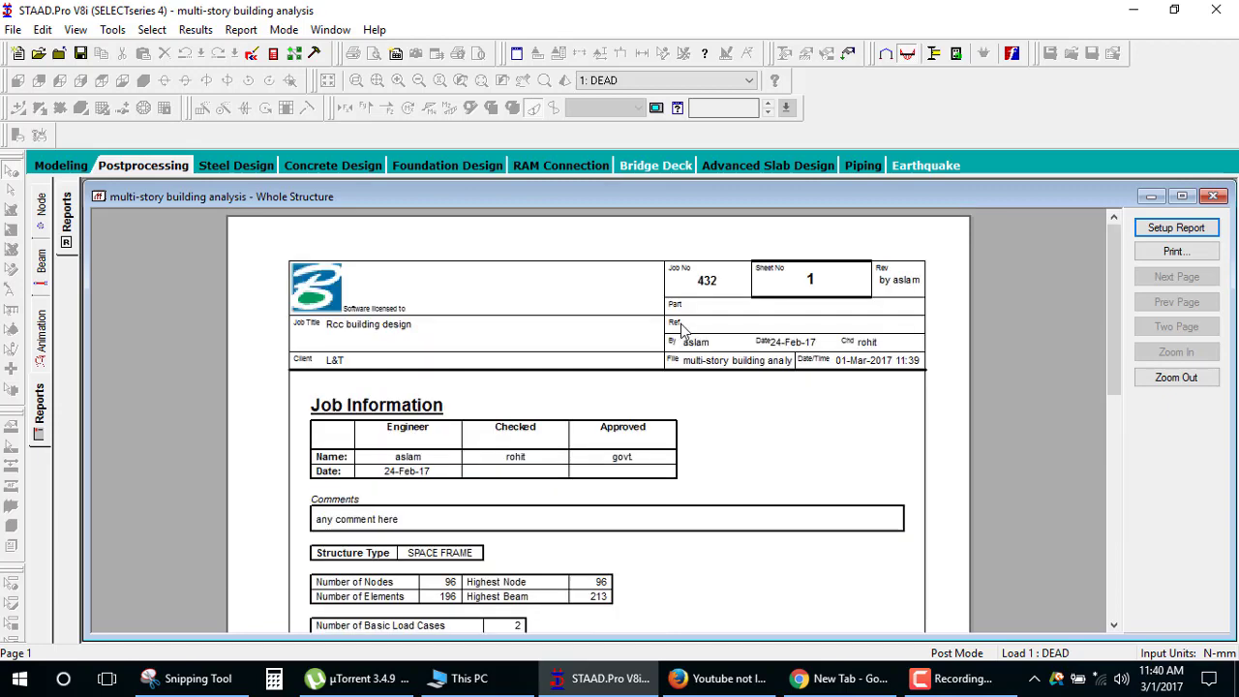
pyautogui.scroll(-5, 800, 329)
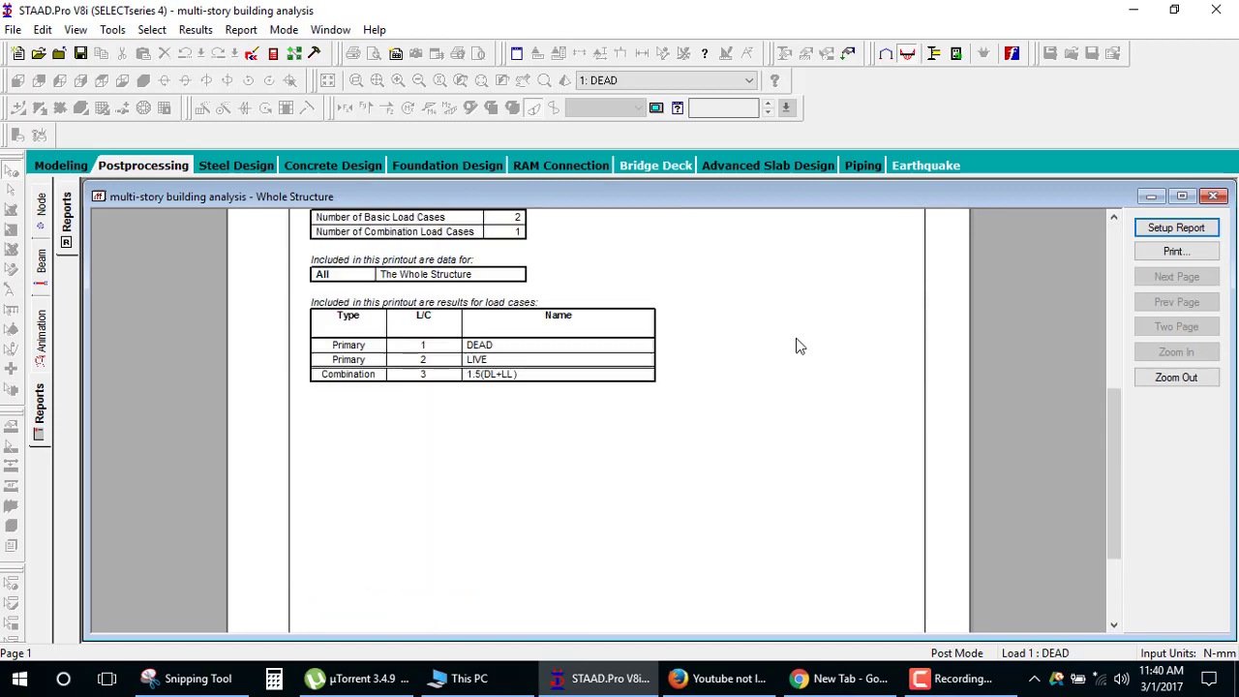
pyautogui.click(1176, 228)
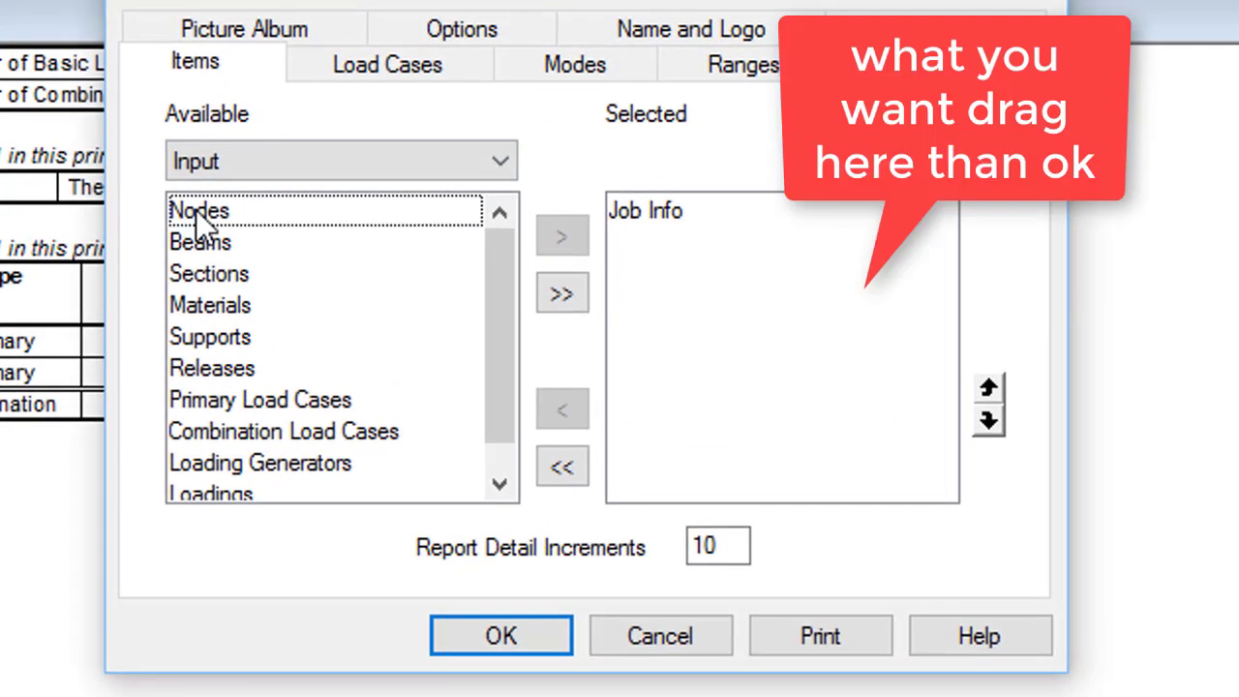
# Step: Add the Nodes coordinate table to the report after Job Info
pyautogui.click(250, 230)
pyautogui.click(571, 249)
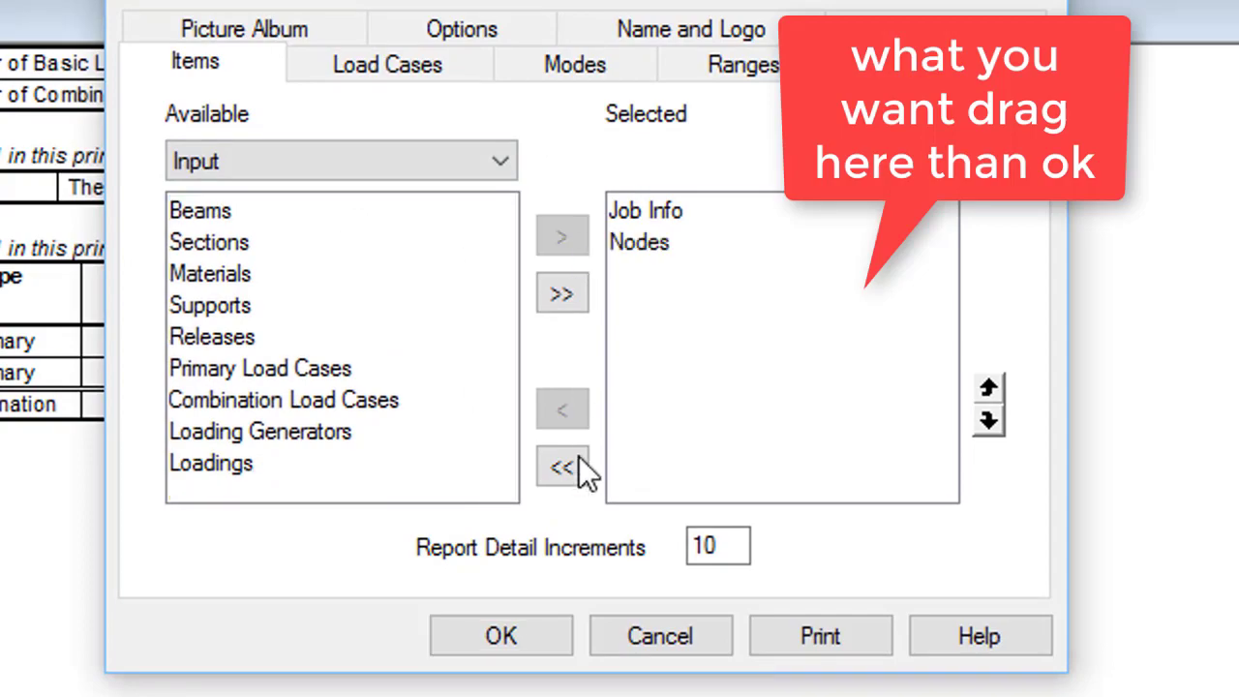
pyautogui.click(538, 630)
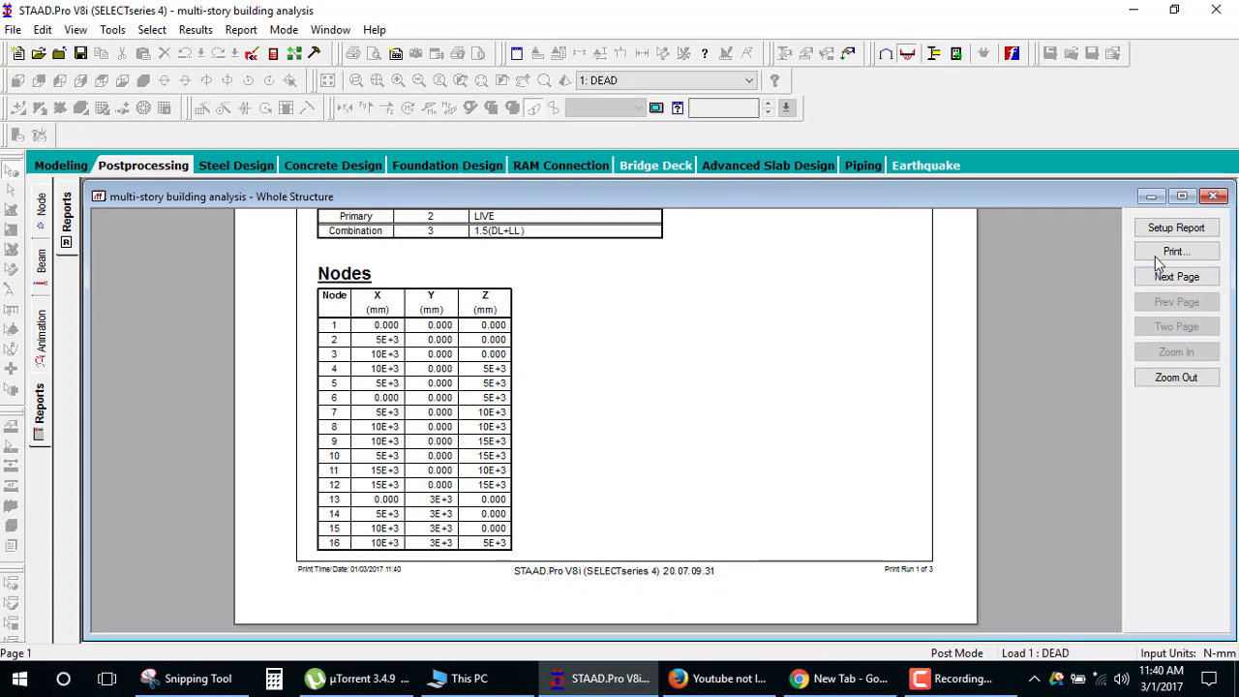
pyautogui.click(1177, 227)
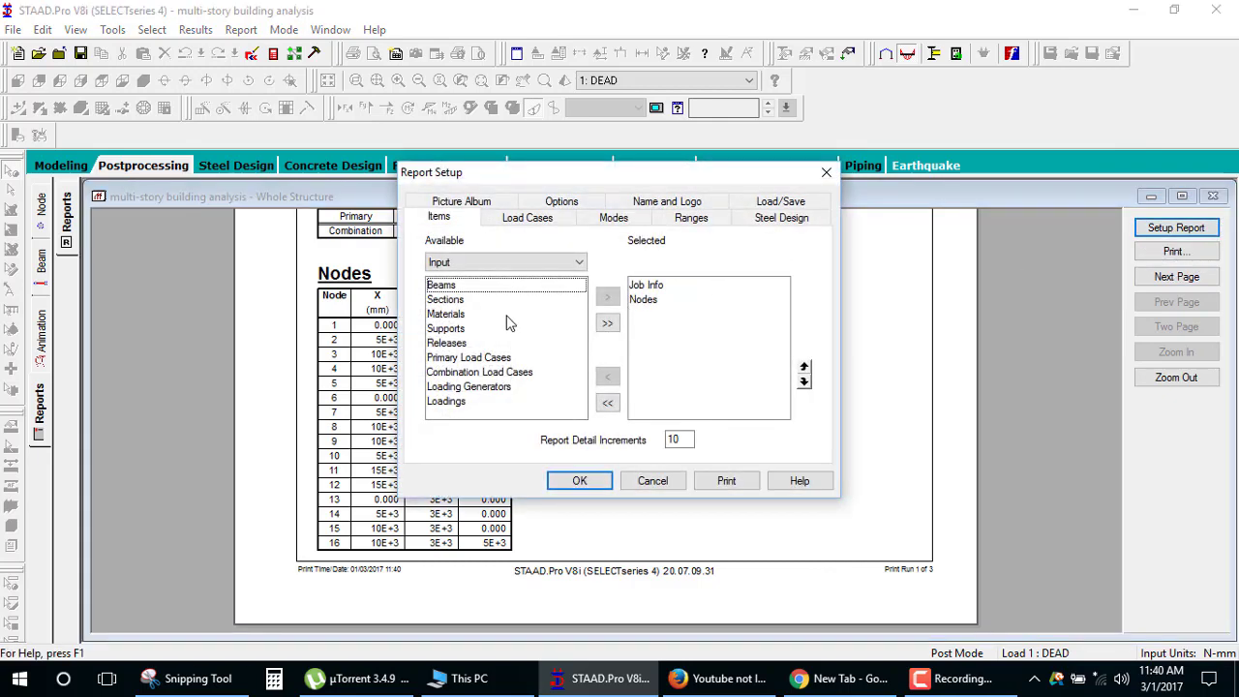
# Step: Add Beams to the report and scroll through the regenerated 8-page preview
pyautogui.click(441, 286)
pyautogui.click(607, 296)
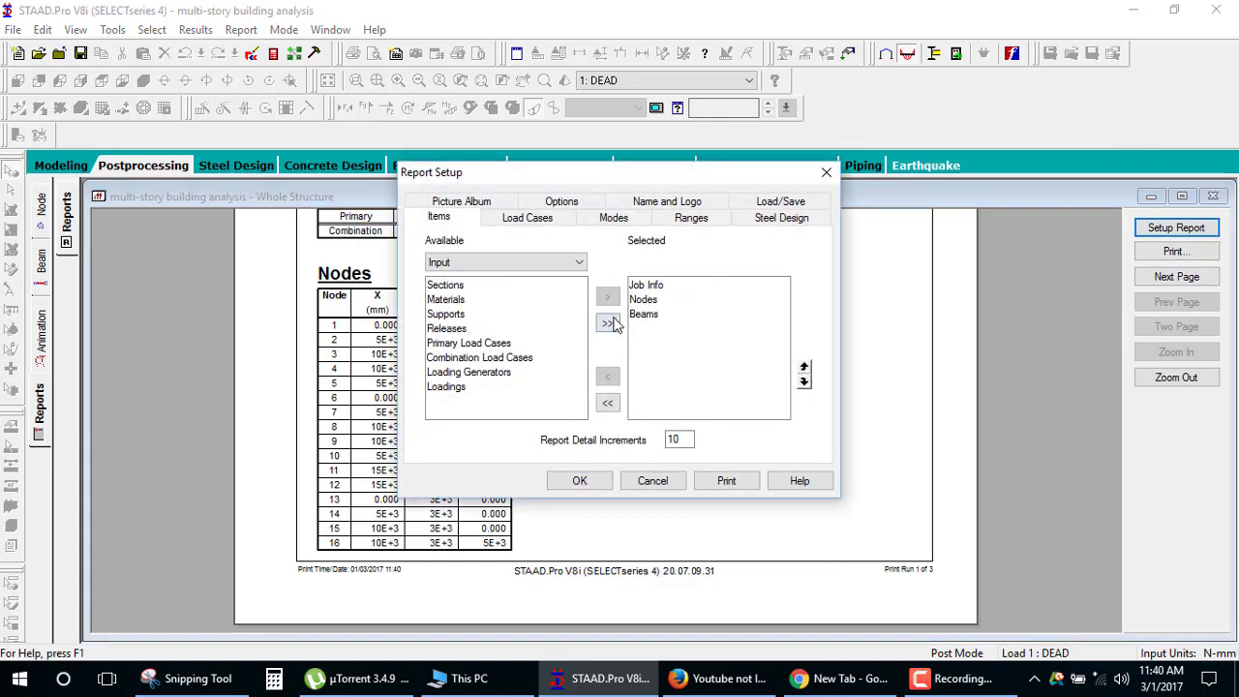
pyautogui.click(592, 480)
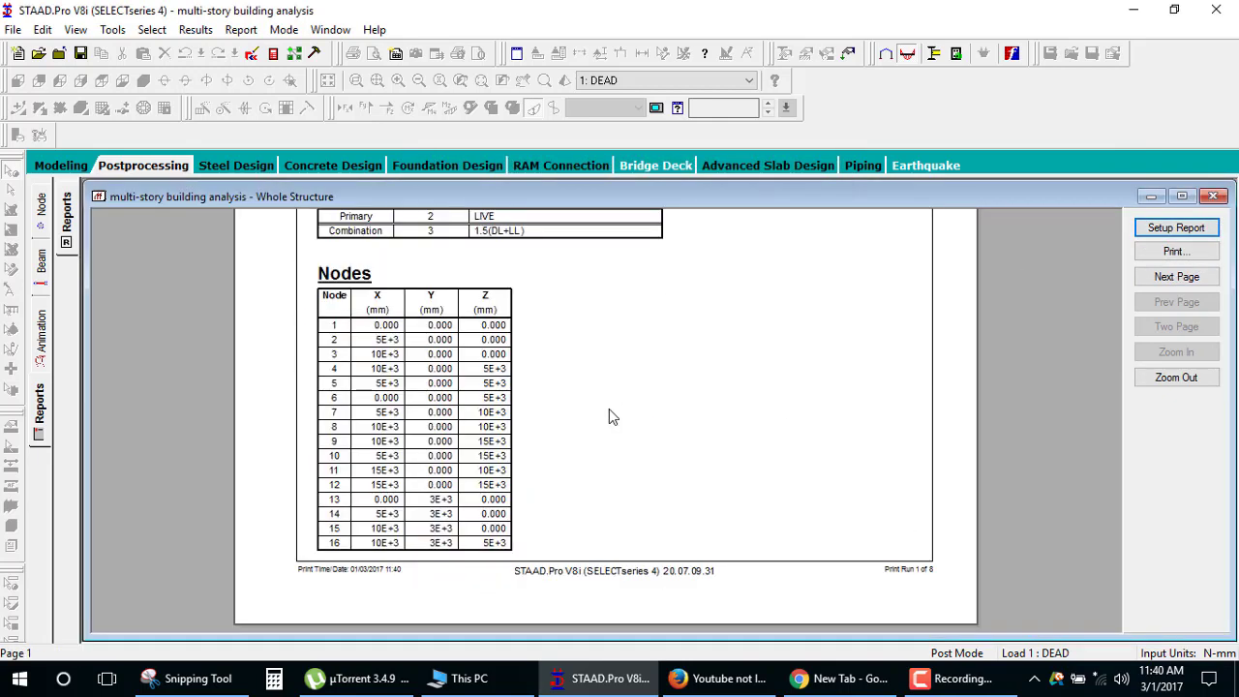
pyautogui.scroll(6, 609, 411)
pyautogui.scroll(-3, 609, 412)
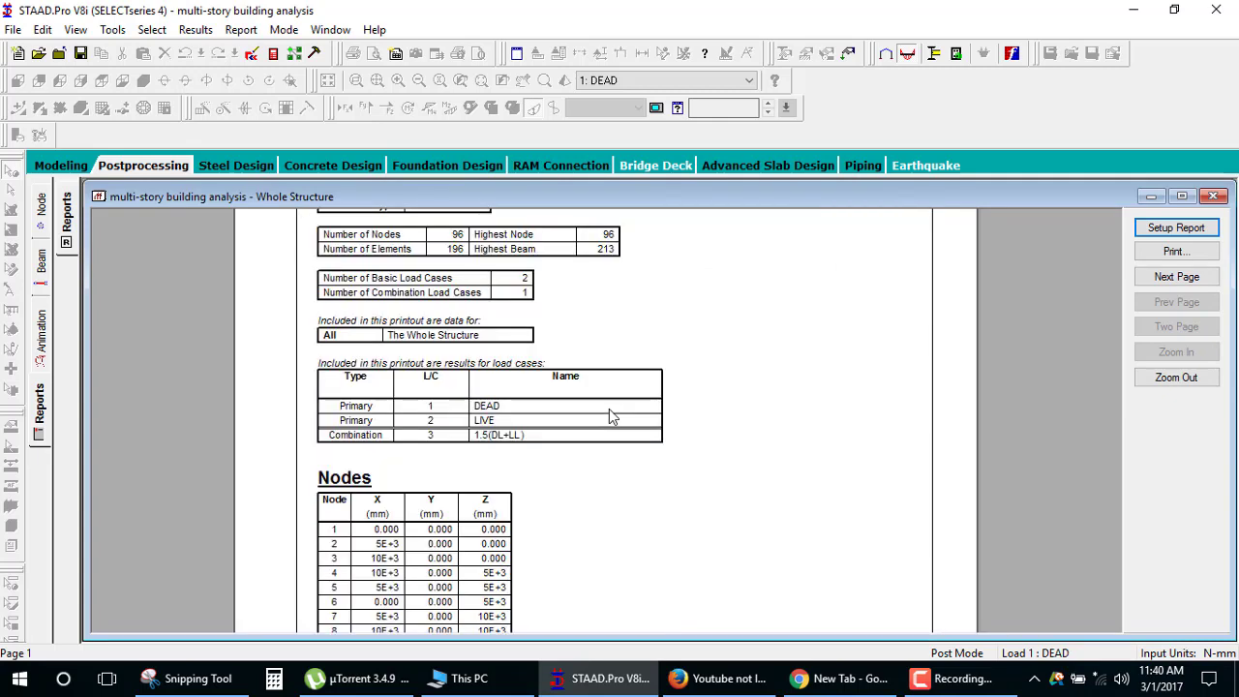
pyautogui.scroll(3, 514, 438)
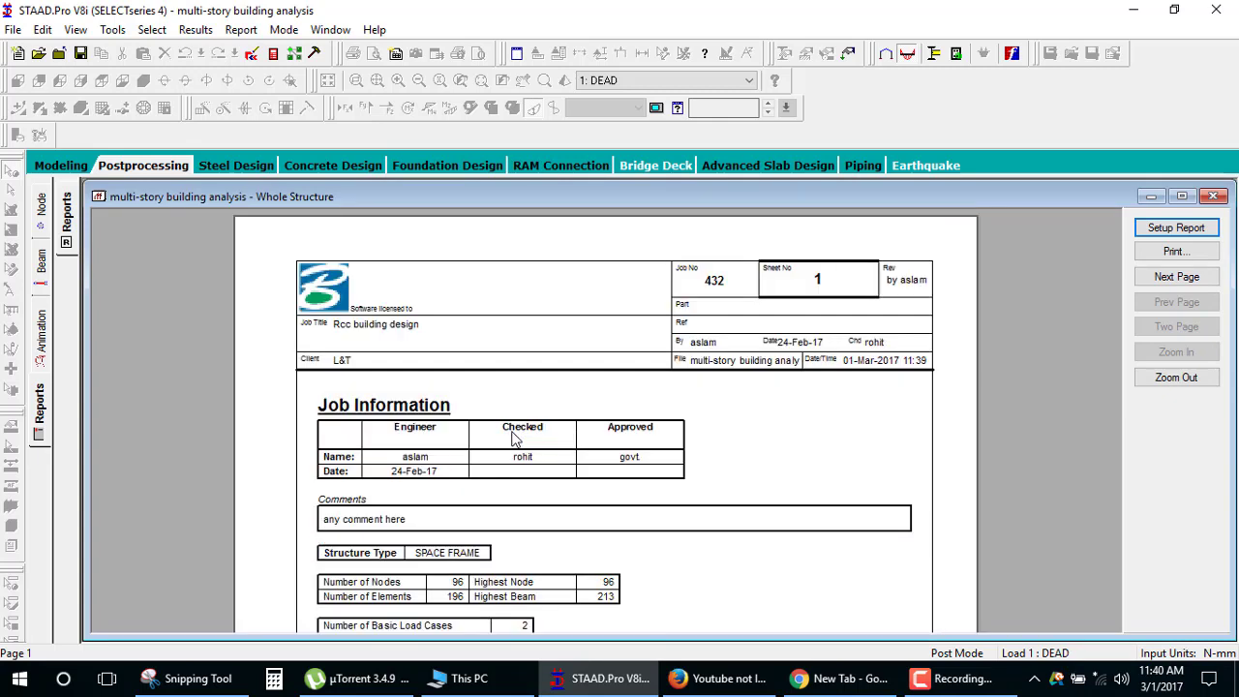
pyautogui.scroll(-3, 515, 441)
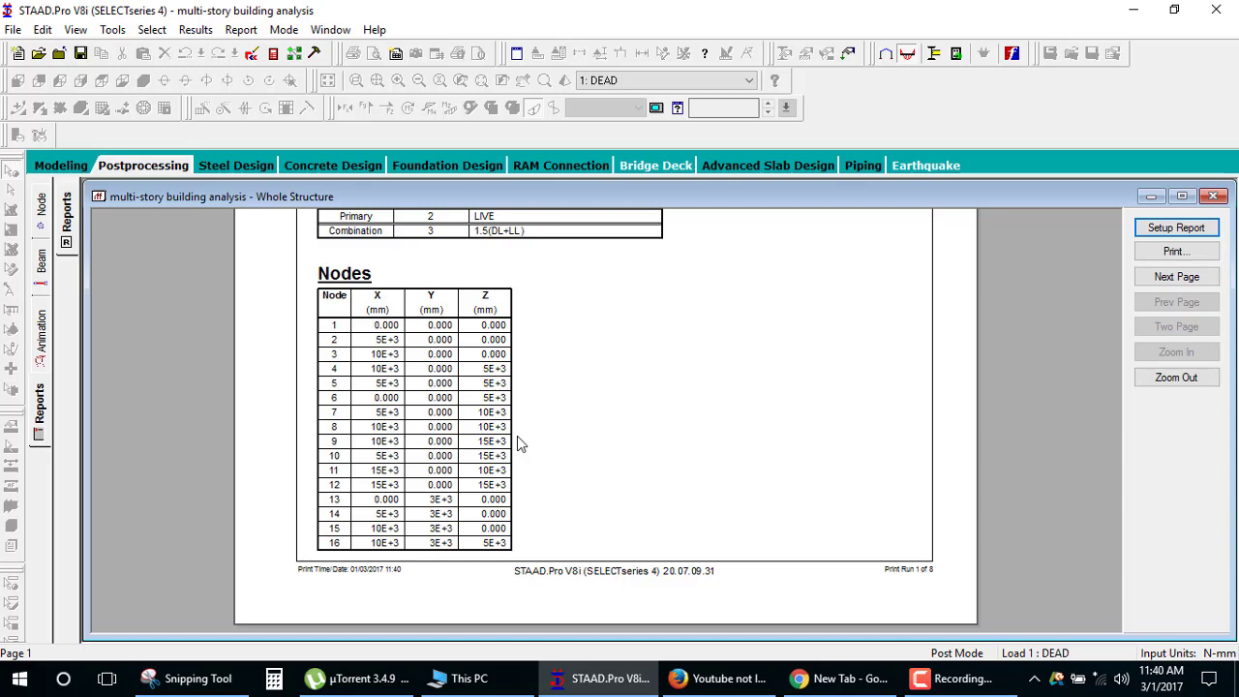
pyautogui.scroll(3, 519, 443)
pyautogui.scroll(-2, 520, 442)
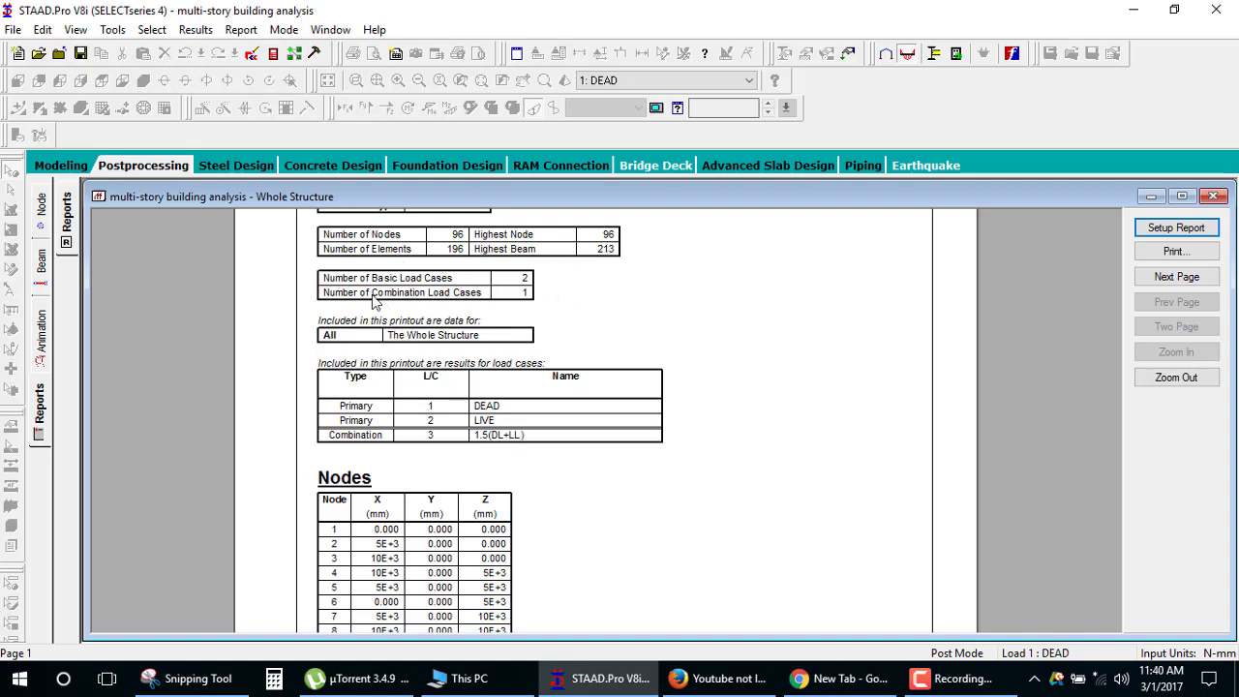
pyautogui.click(1176, 228)
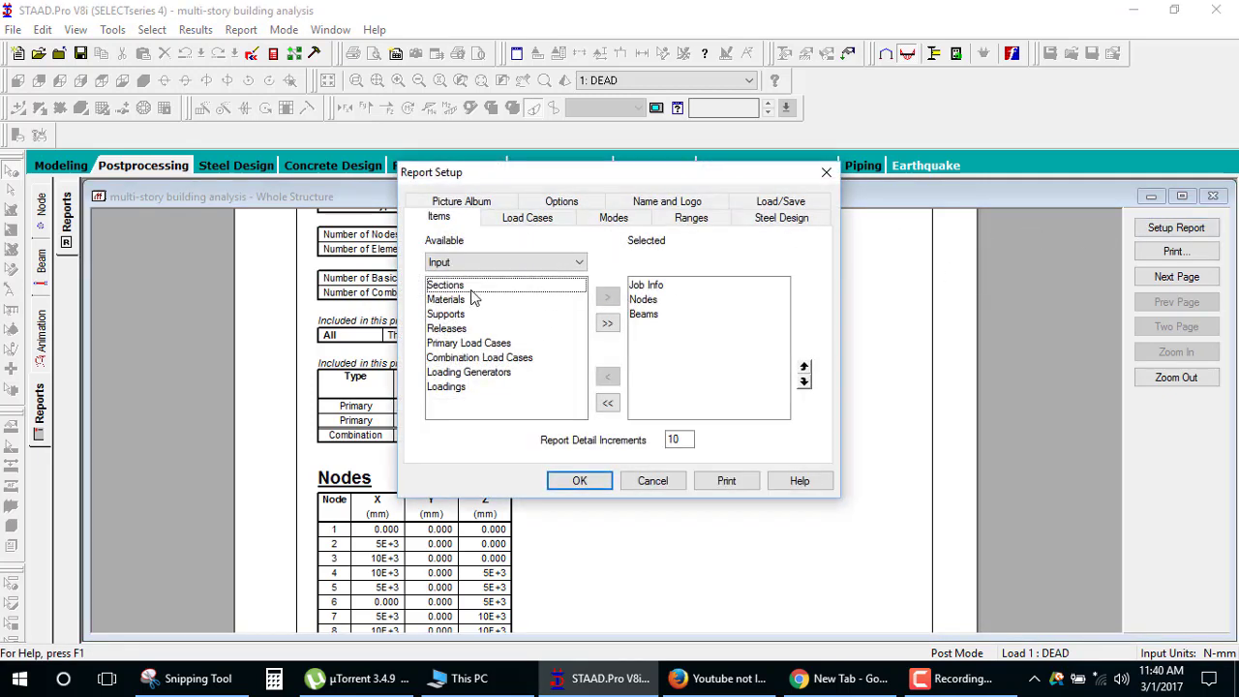
# Step: Add Sections to the report items and regenerate the report preview
pyautogui.click(463, 290)
pyautogui.click(607, 297)
pyautogui.click(579, 480)
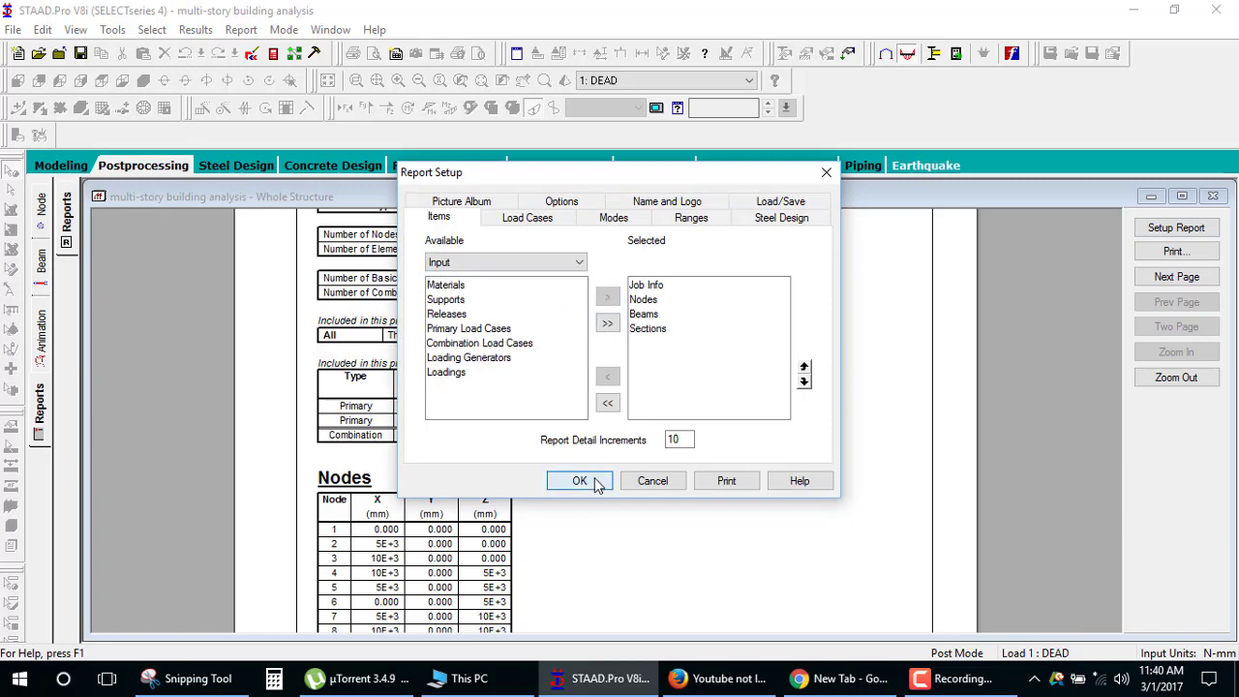
pyautogui.scroll(-5, 606, 436)
pyautogui.scroll(3, 606, 442)
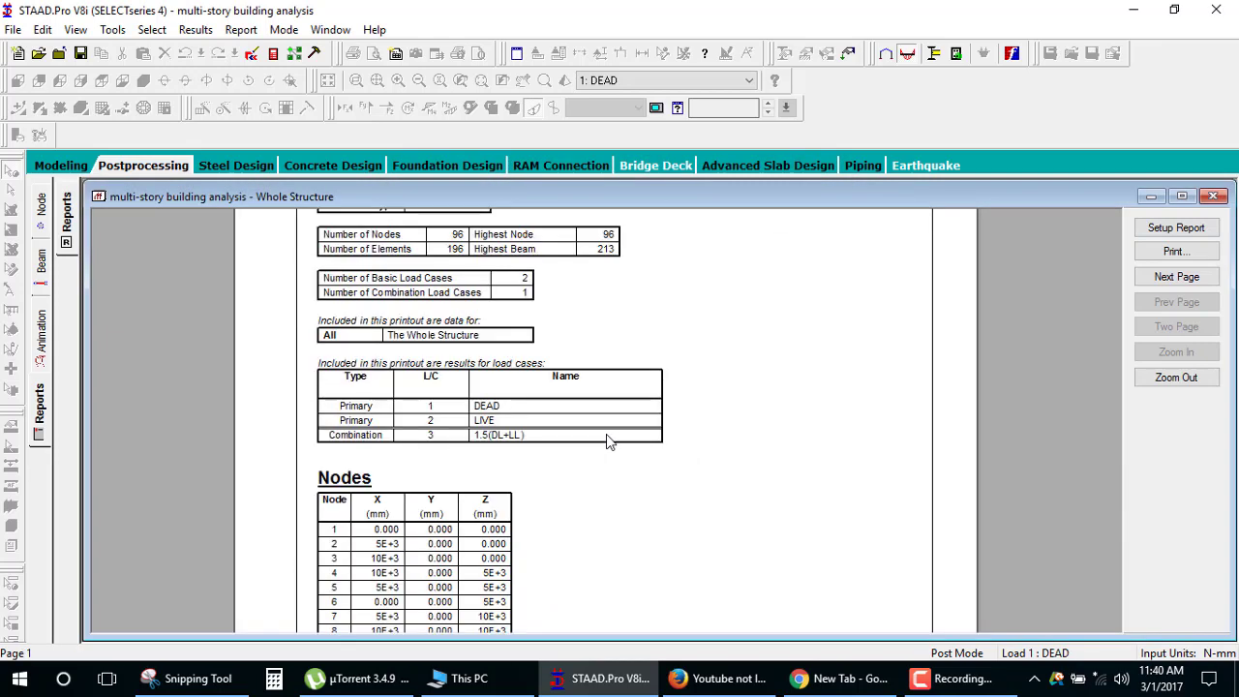
pyautogui.scroll(3, 607, 442)
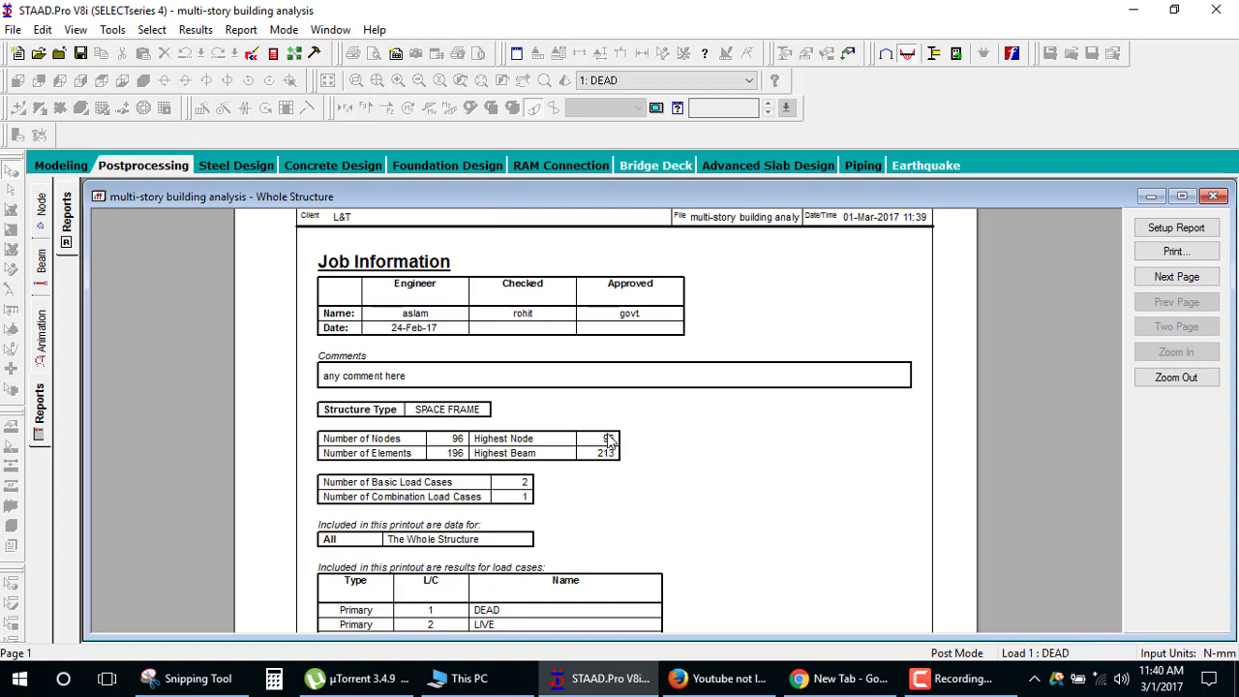
pyautogui.scroll(-3, 607, 435)
pyautogui.scroll(-3, 607, 435)
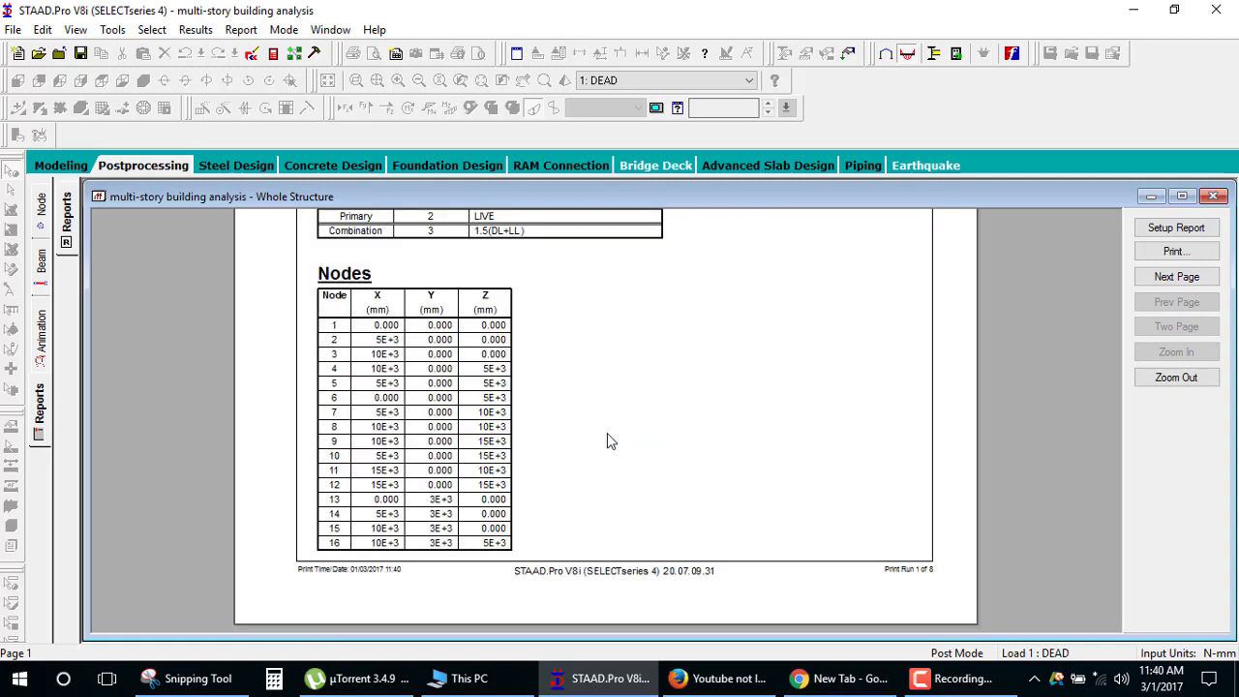
# Step: Page through the report to page 8 showing the Section Properties table
pyautogui.click(1176, 277)
pyautogui.scroll(5, 770, 412)
pyautogui.scroll(-3, 764, 412)
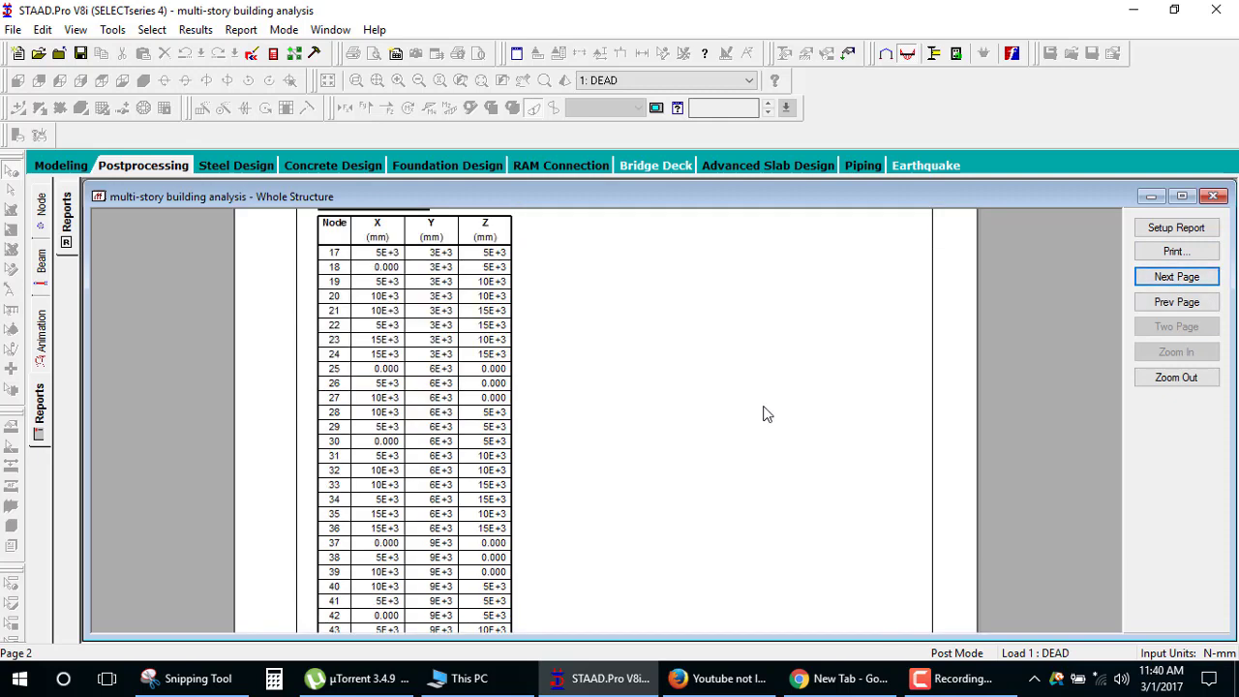
pyautogui.scroll(-2, 764, 412)
pyautogui.click(1176, 276)
pyautogui.scroll(5, 758, 441)
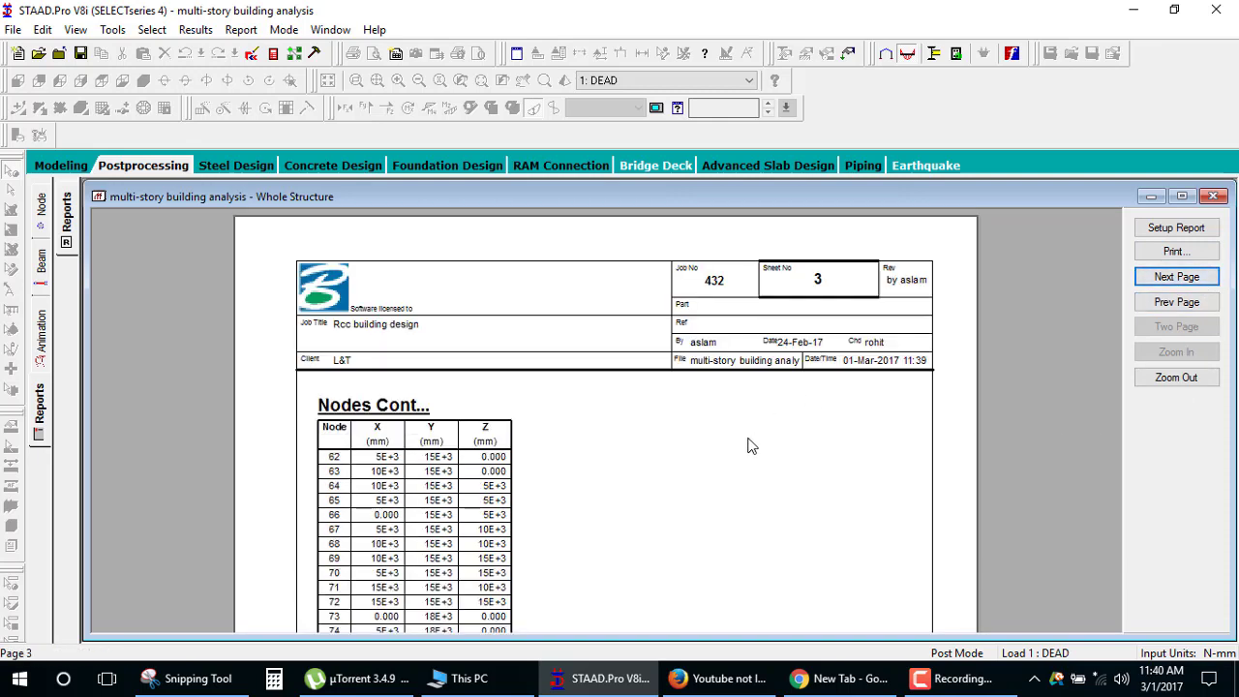
pyautogui.click(1165, 280)
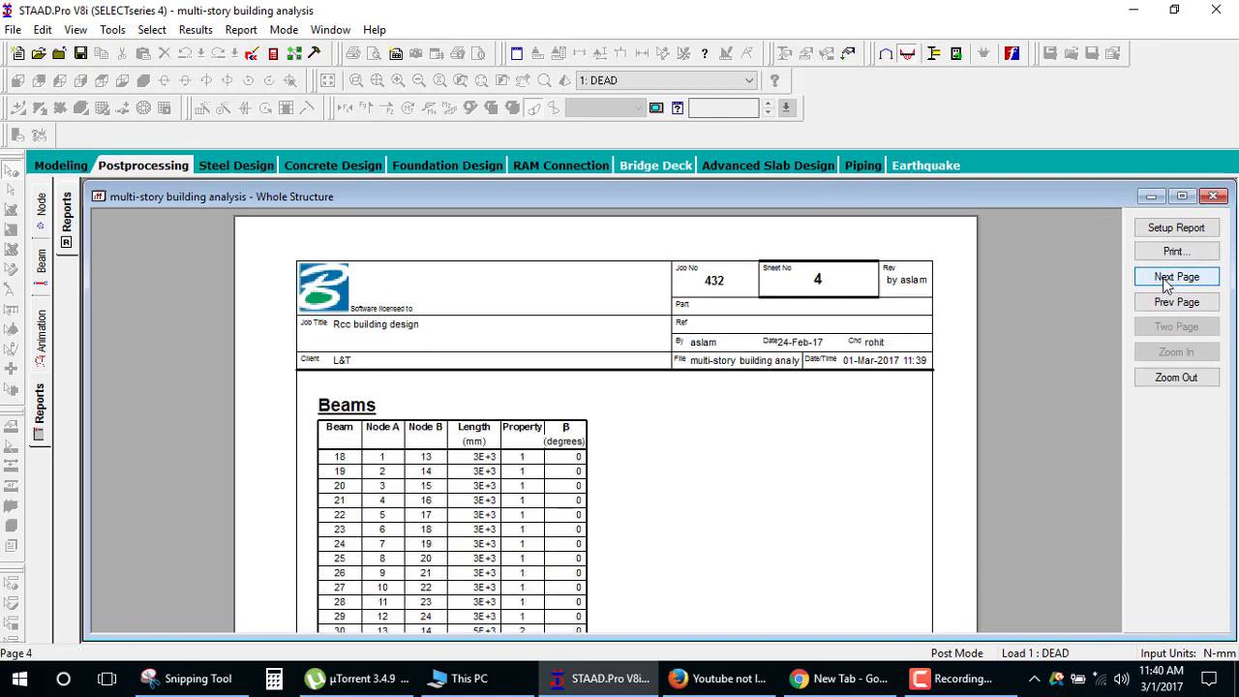
pyautogui.click(1167, 280)
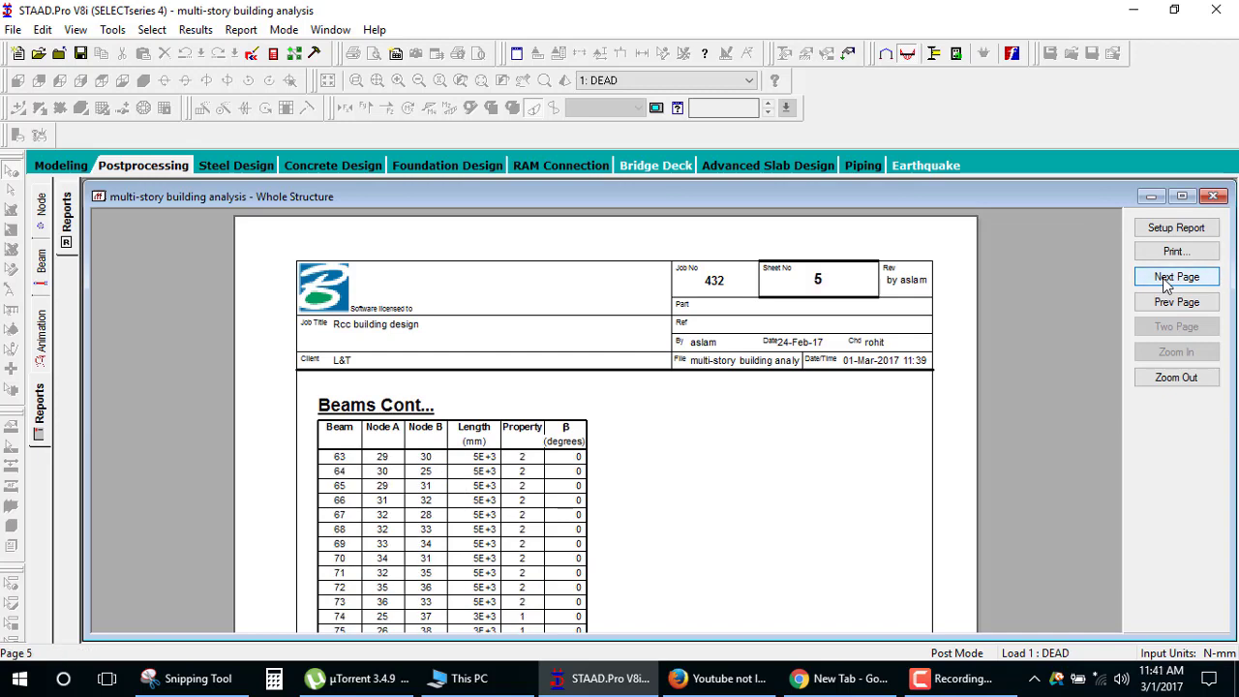
pyautogui.click(1167, 280)
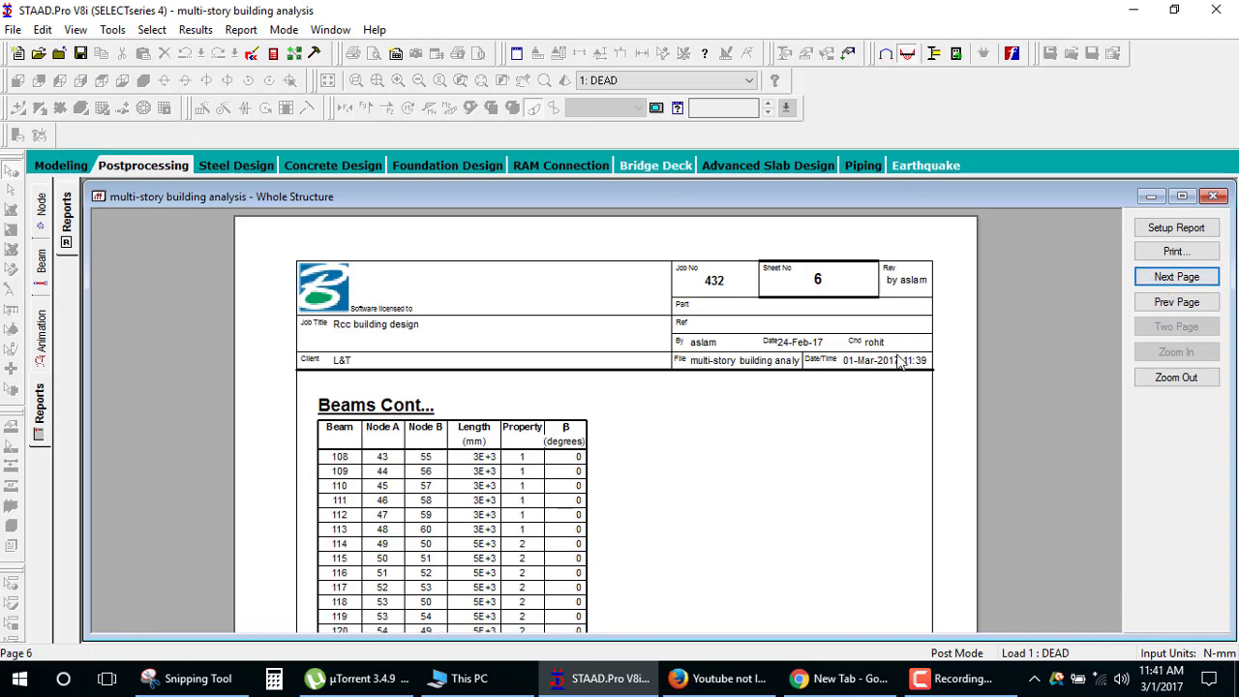
pyautogui.click(1166, 280)
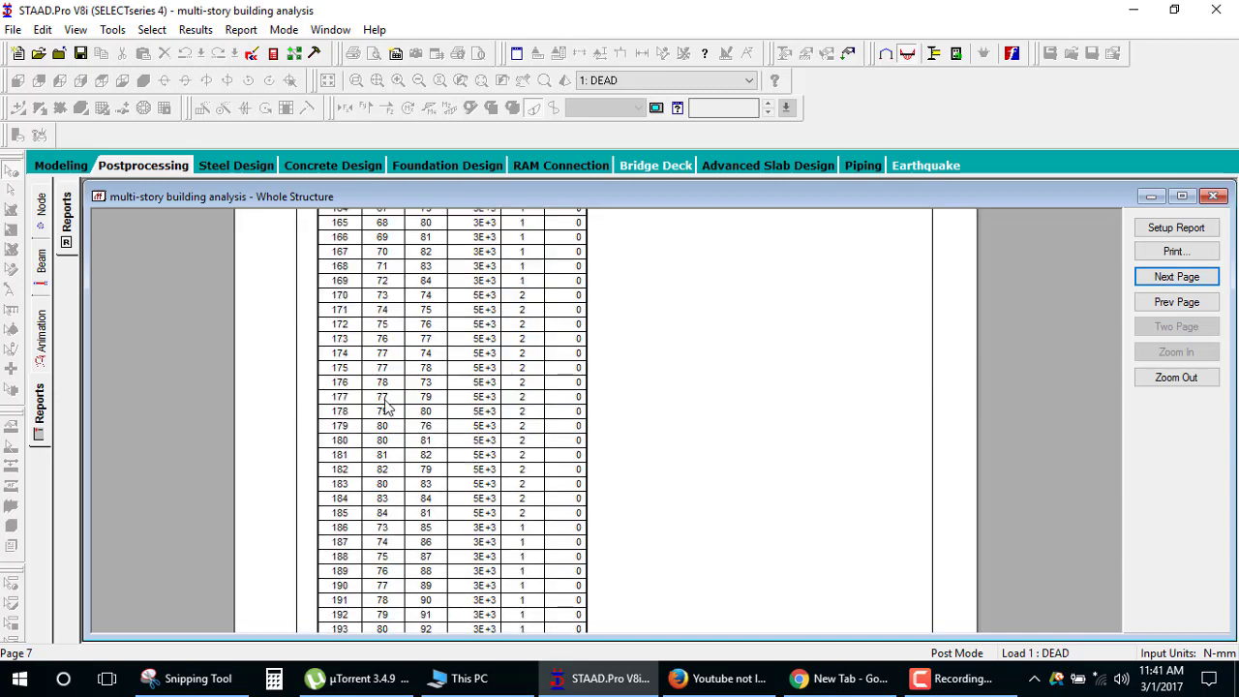
pyautogui.click(1157, 278)
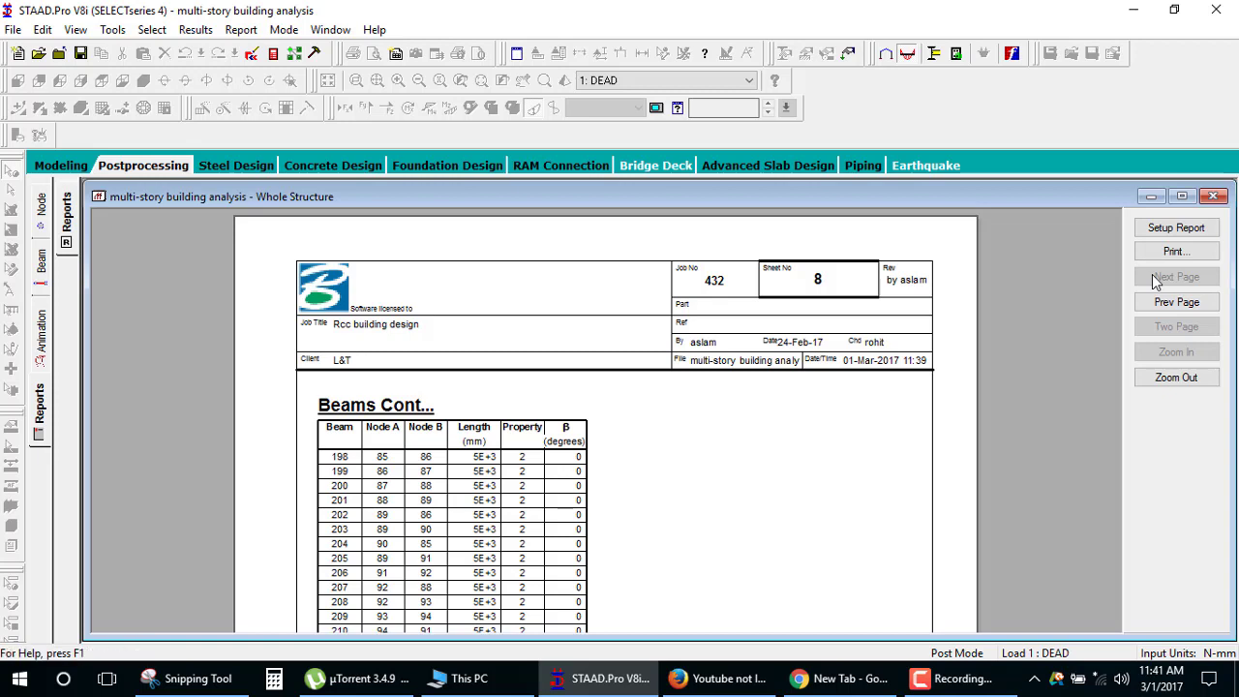
pyautogui.scroll(5, 531, 421)
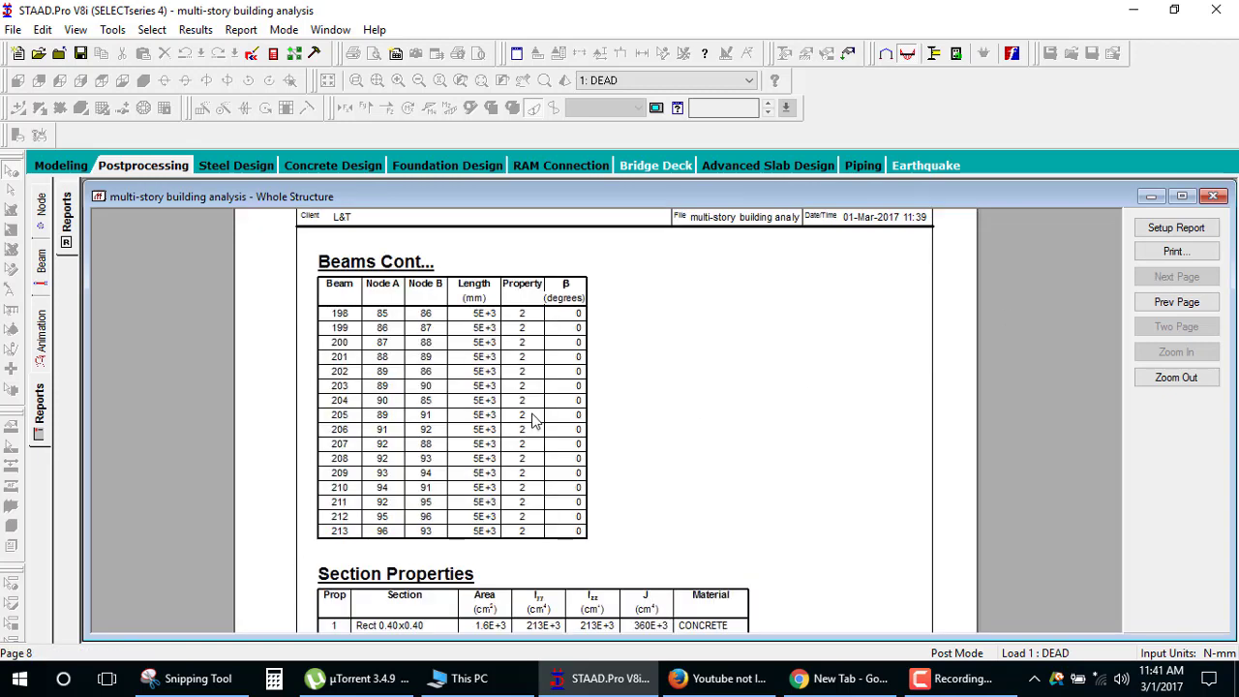
pyautogui.scroll(-3, 431, 389)
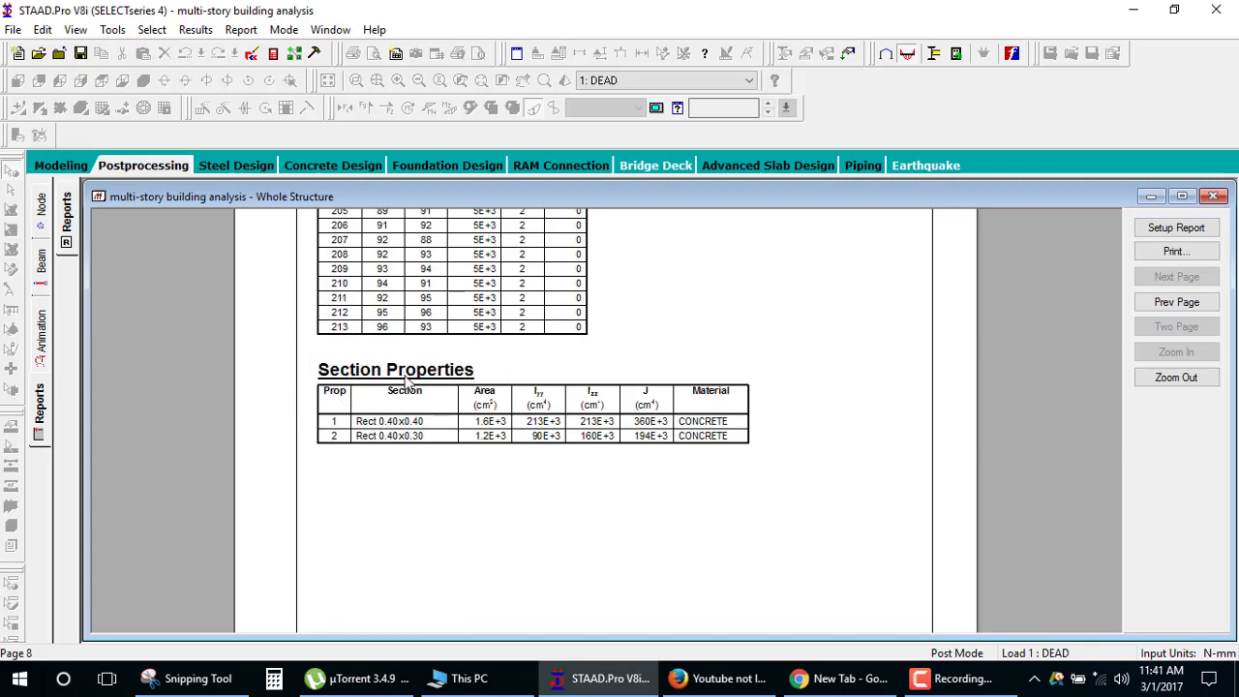
# Step: In Report Setup, select Releases, Primary Load Cases and Loading Generators among the available items
pyautogui.click(1174, 228)
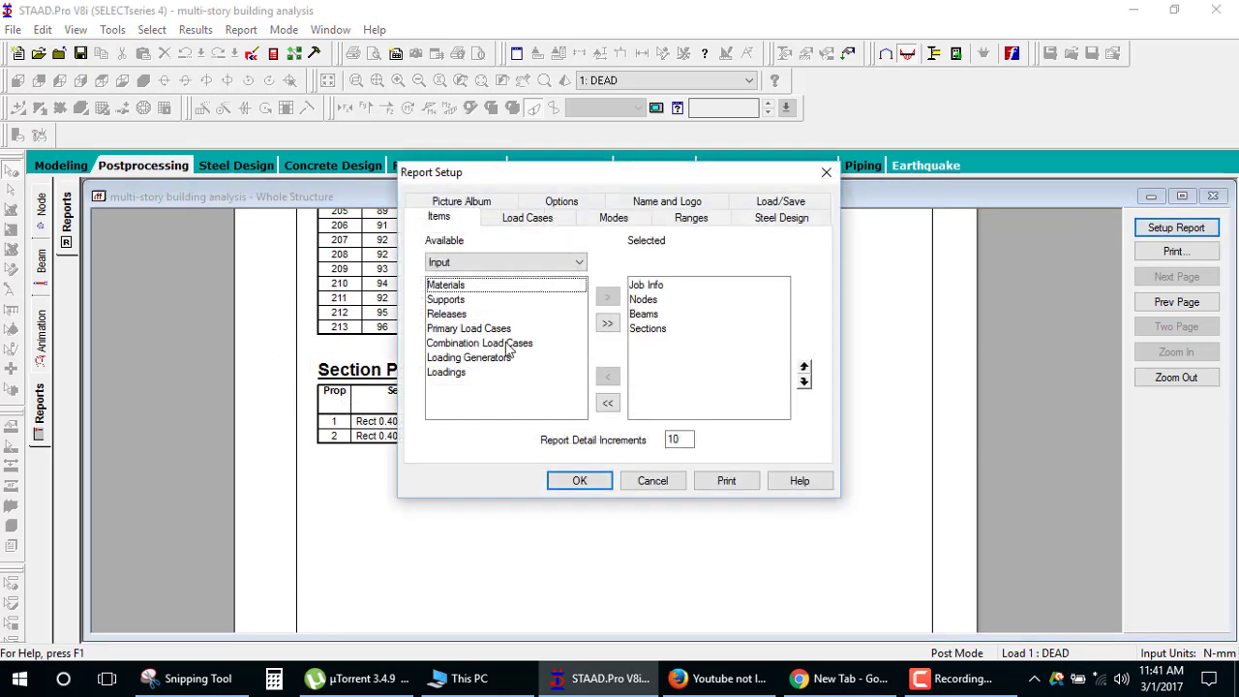
pyautogui.click(458, 317)
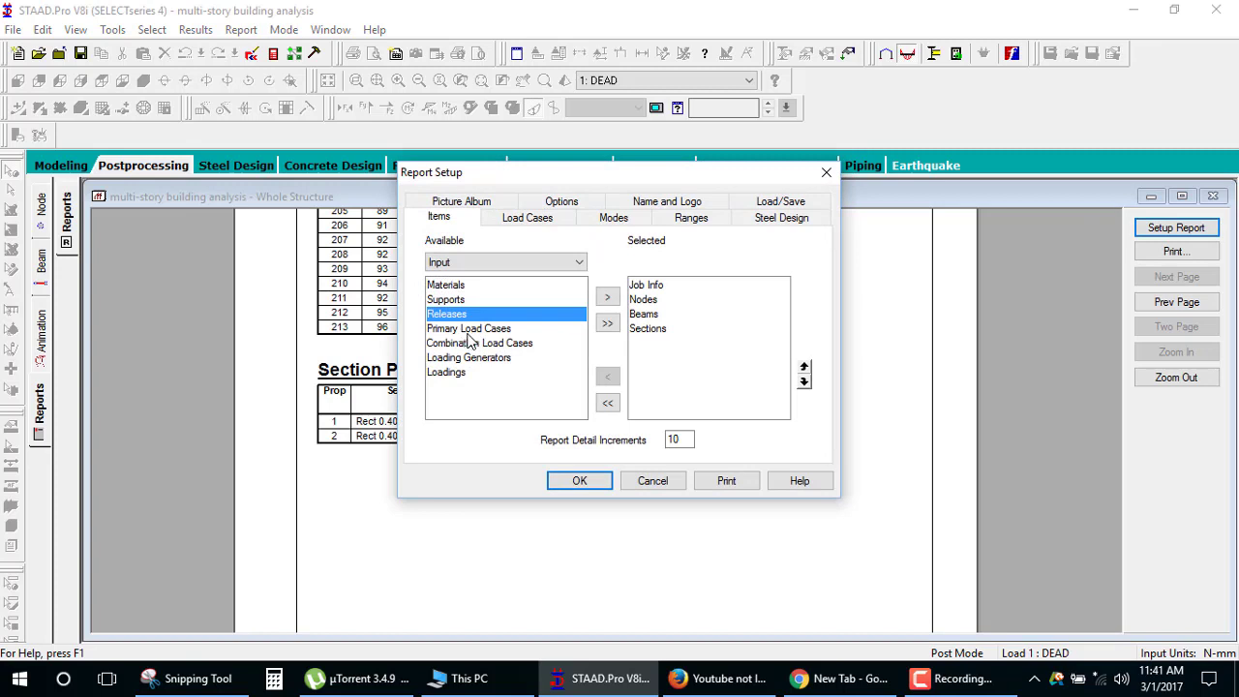
pyautogui.click(478, 330)
pyautogui.click(486, 344)
pyautogui.click(478, 359)
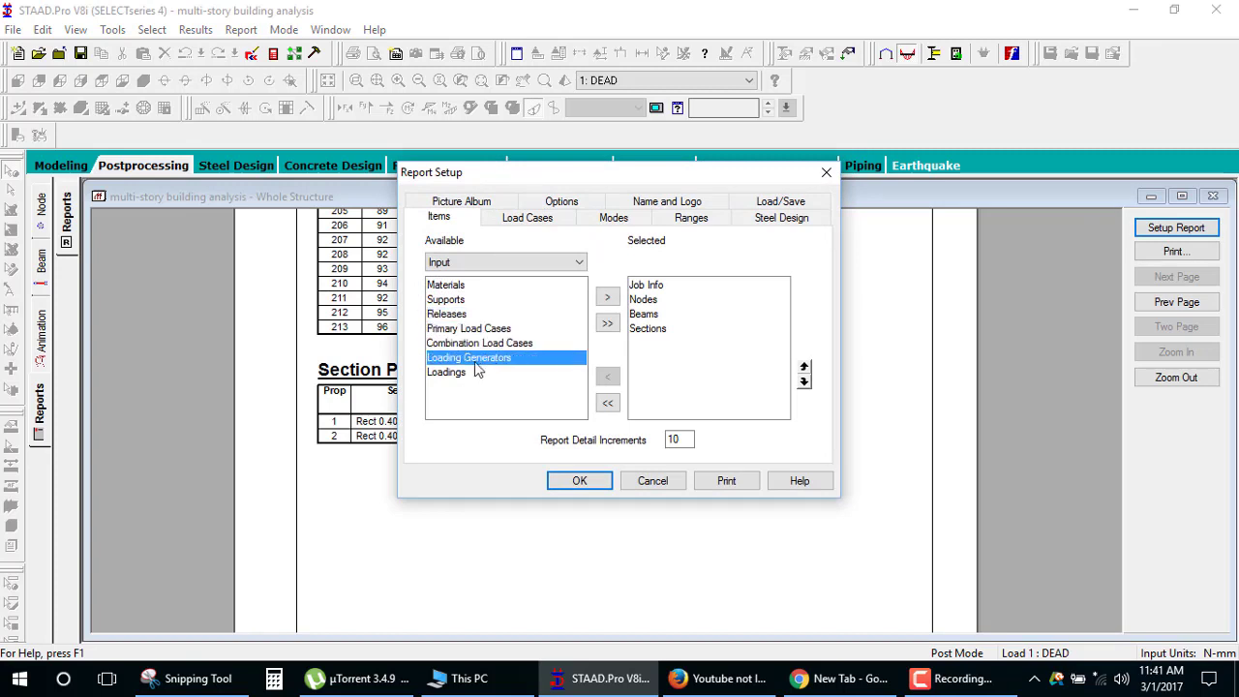
# Step: Review the Load Cases, Modes, Ranges and Steel Design settings and regenerate the report
pyautogui.click(531, 220)
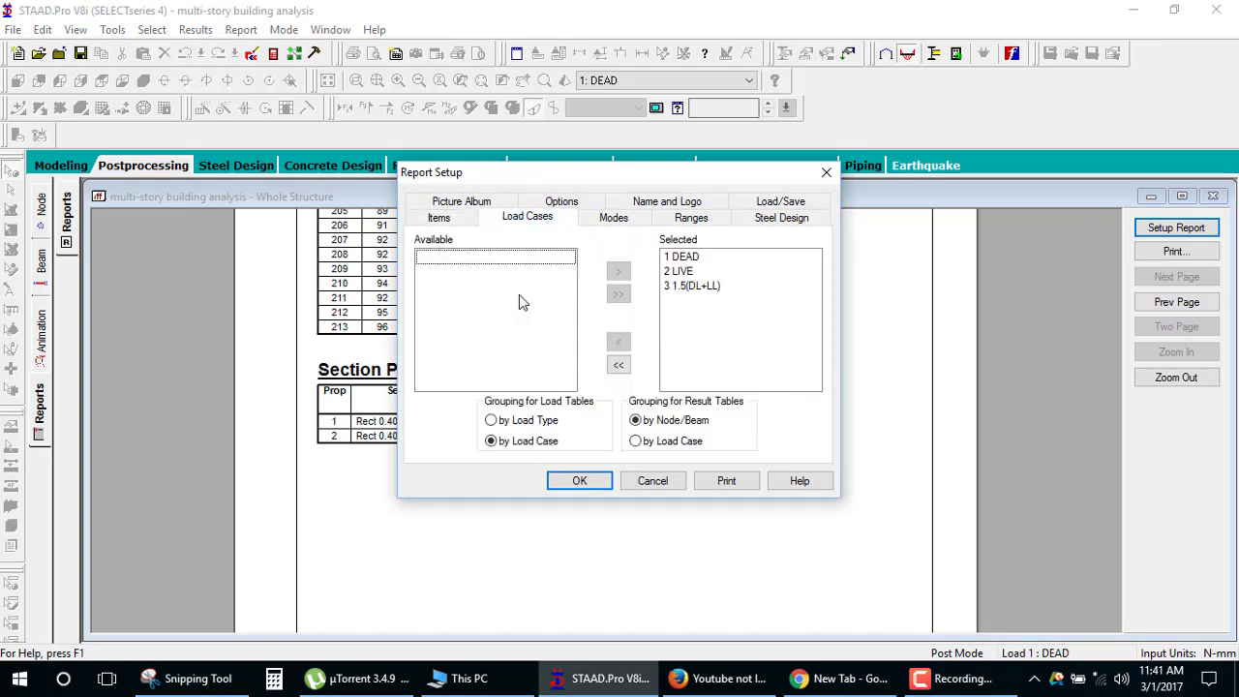
pyautogui.click(628, 221)
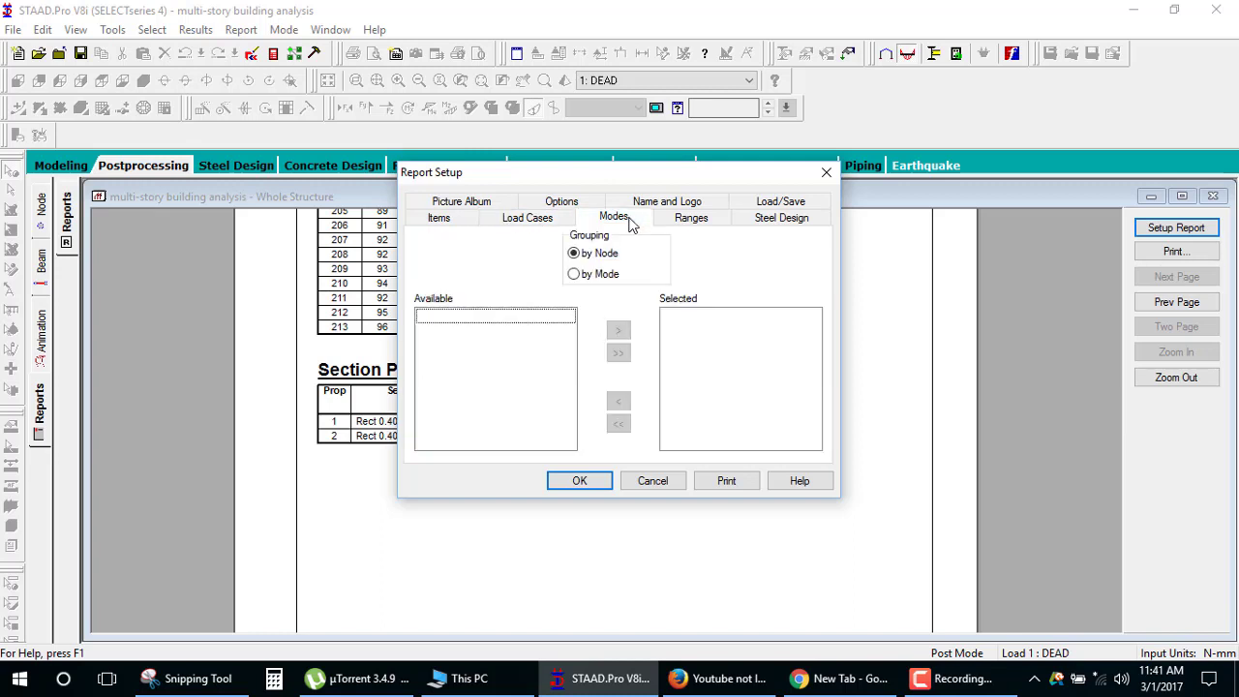
pyautogui.click(685, 223)
pyautogui.click(756, 230)
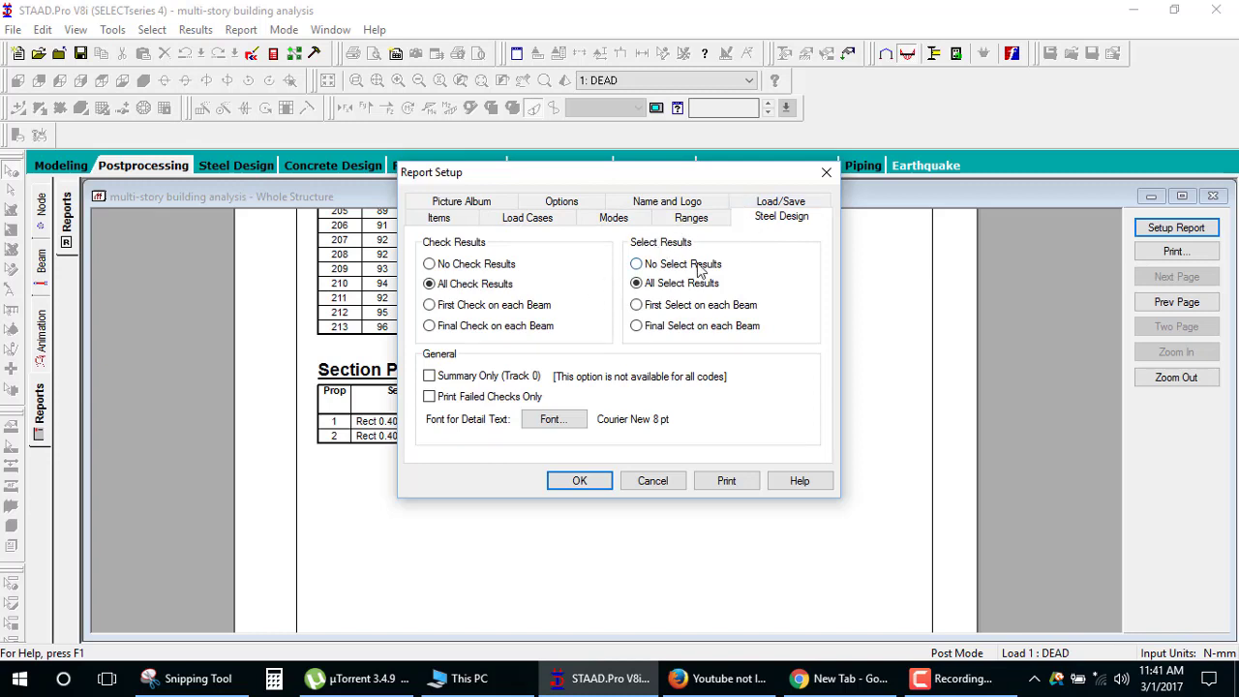
pyautogui.click(577, 479)
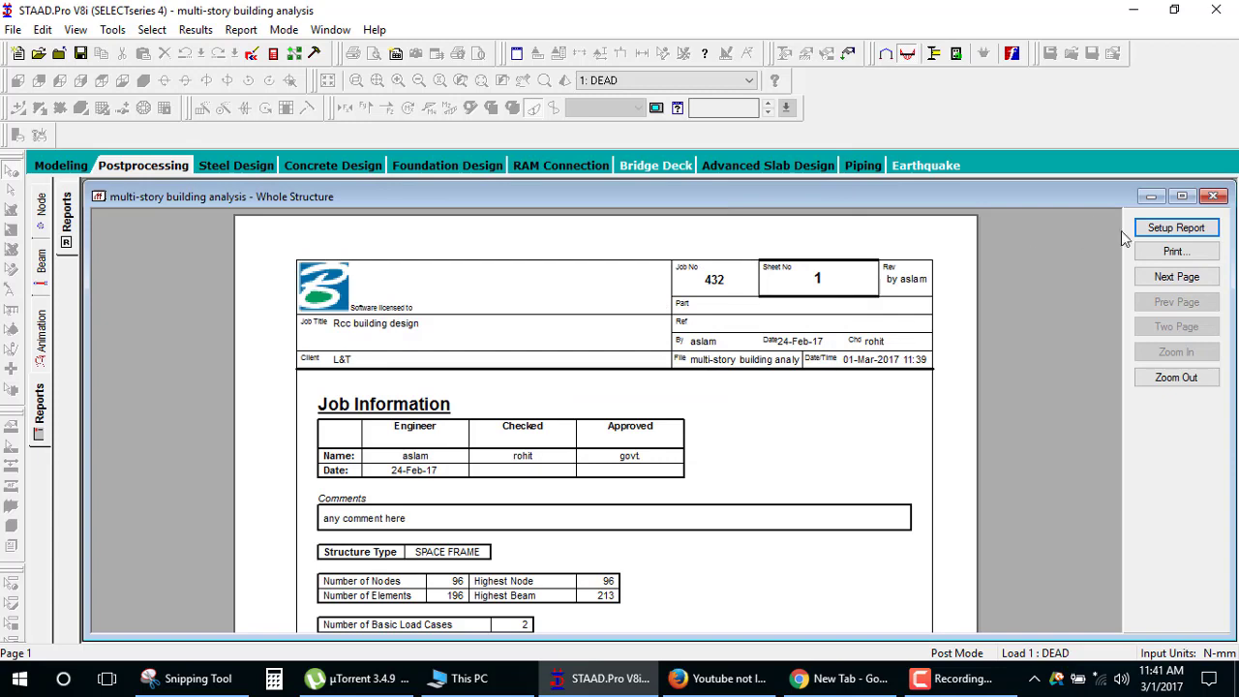
# Step: Page forward through the report preview to its last sheet
pyautogui.click(1167, 277)
pyautogui.click(1167, 278)
pyautogui.click(1167, 278)
pyautogui.click(1167, 278)
pyautogui.click(1166, 277)
pyautogui.click(1166, 278)
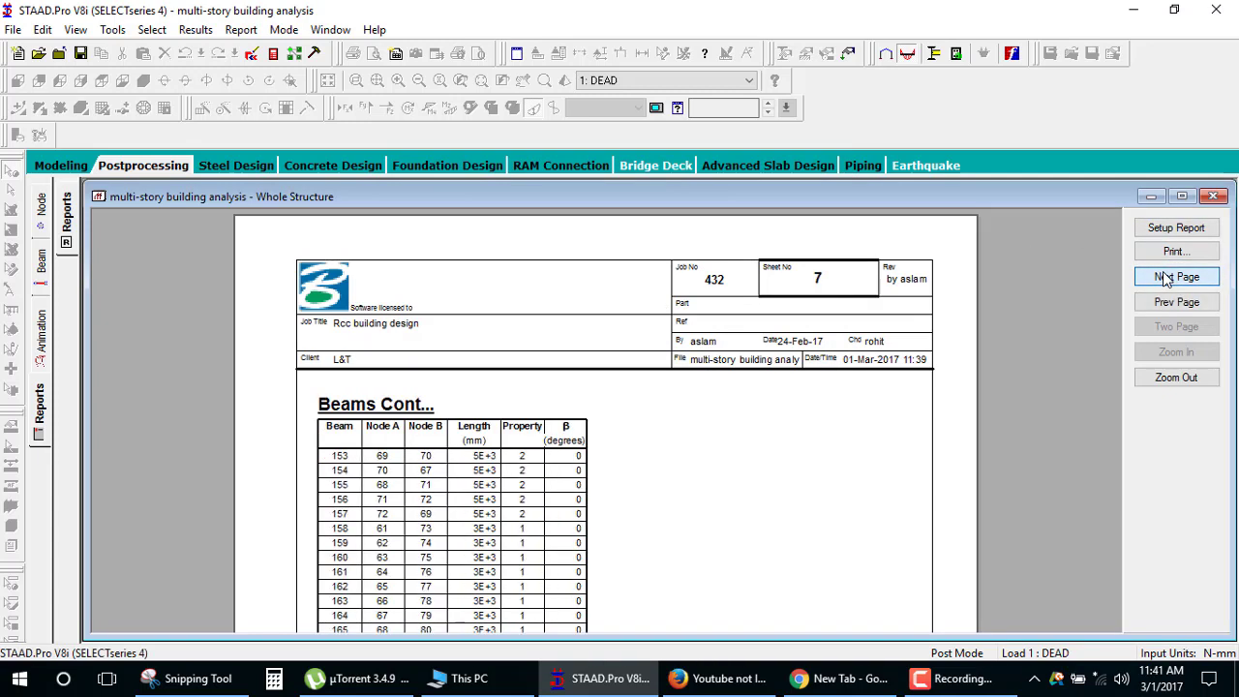
pyautogui.click(1166, 278)
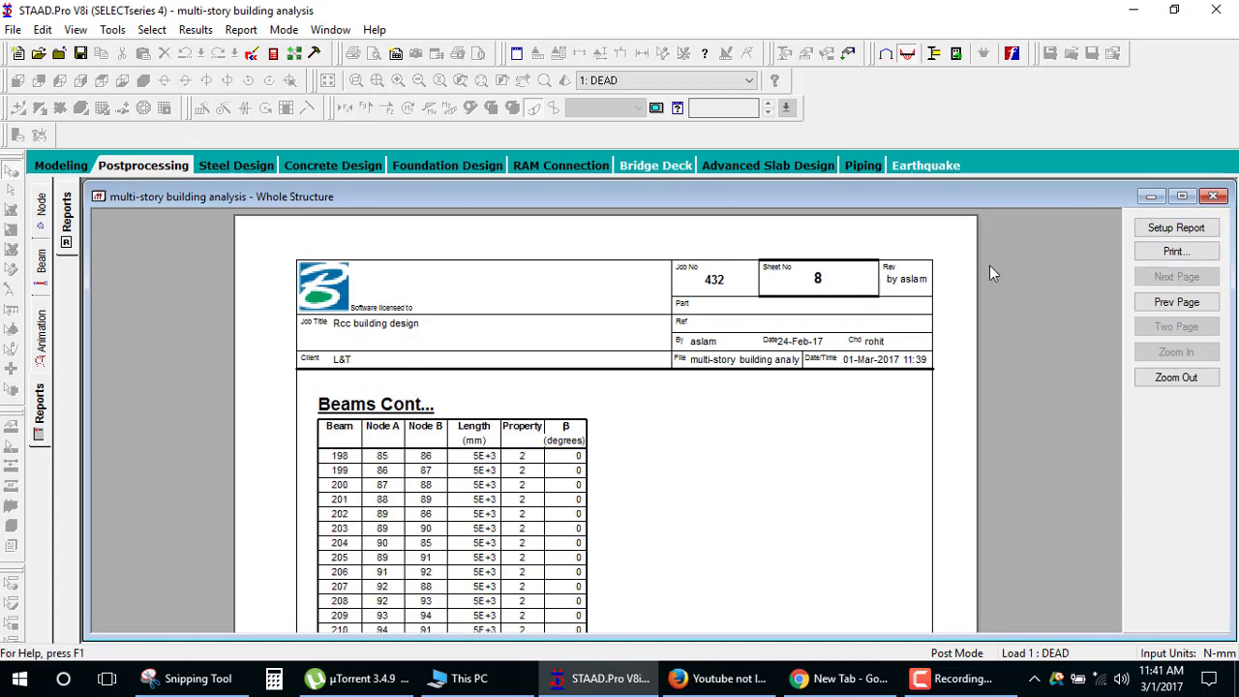
pyautogui.scroll(-5, 780, 401)
pyautogui.scroll(4, 778, 397)
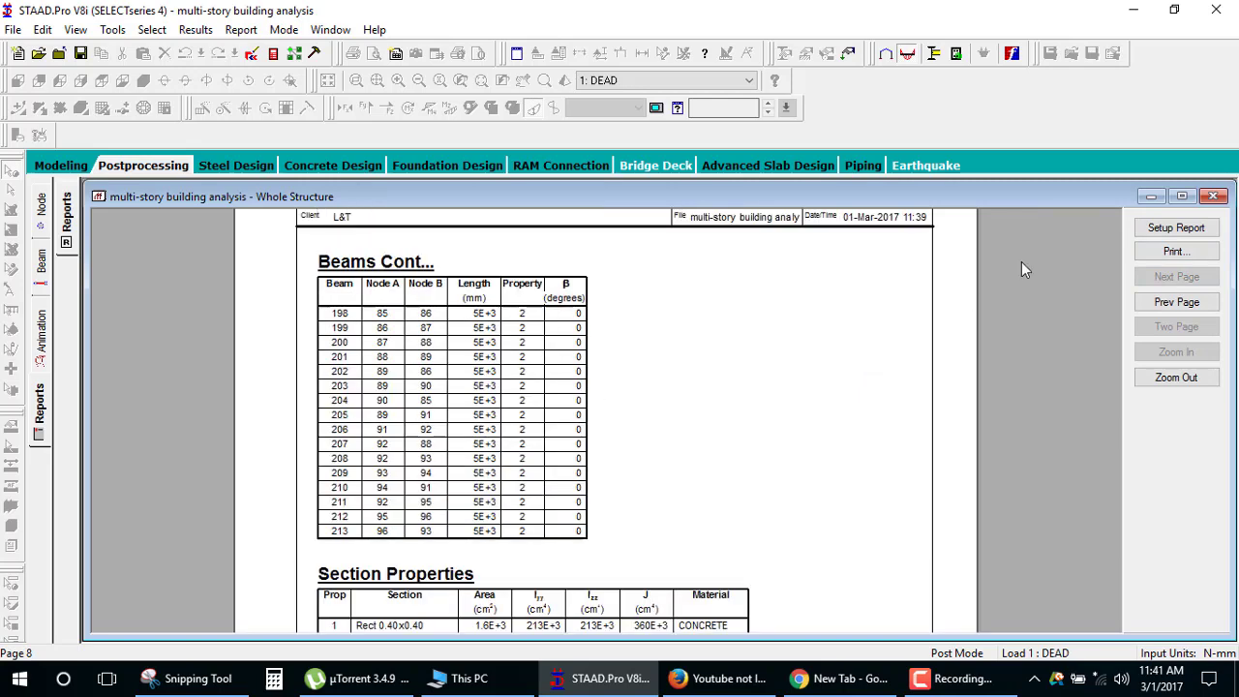
# Step: Check the Report Setup's Picture Album without changes and return to the Modeling page
pyautogui.click(1176, 228)
pyautogui.click(460, 203)
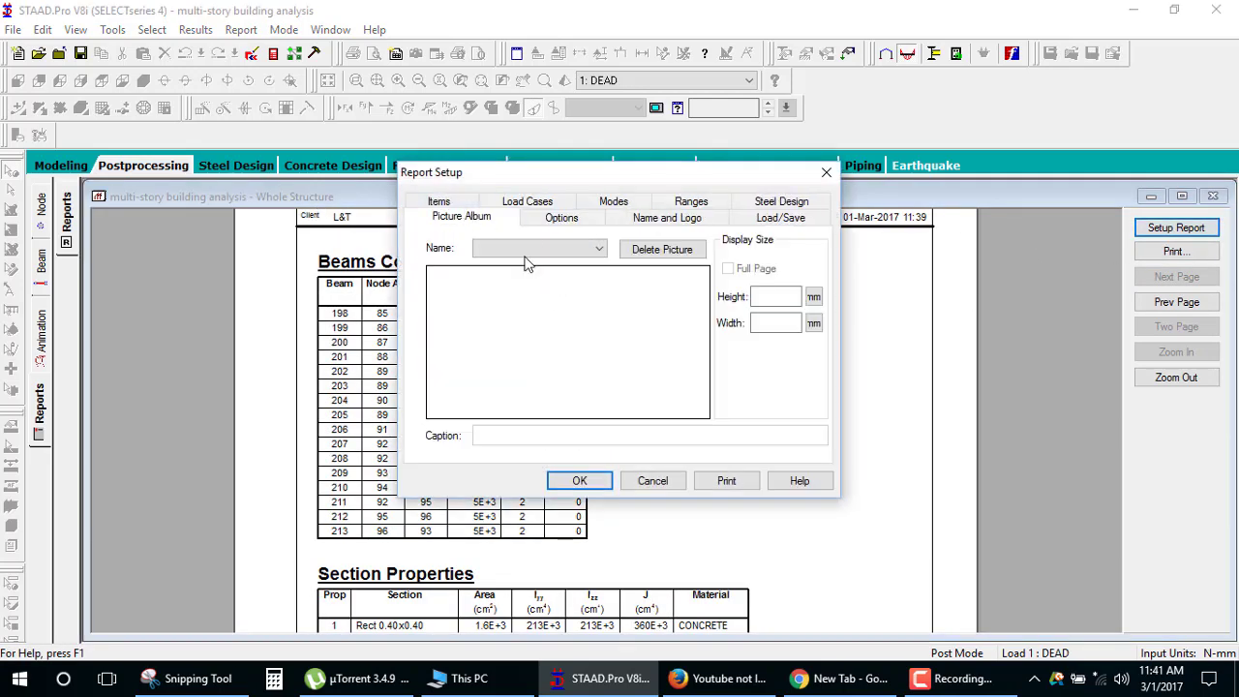
pyautogui.click(652, 480)
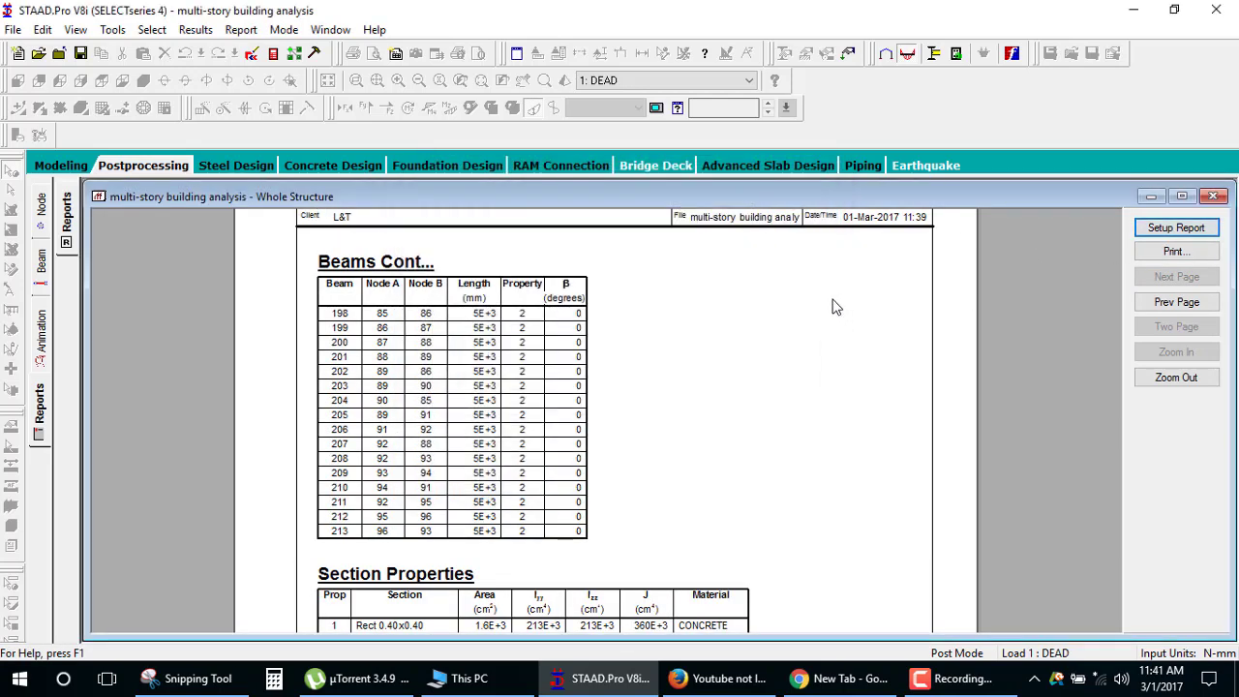
pyautogui.click(60, 165)
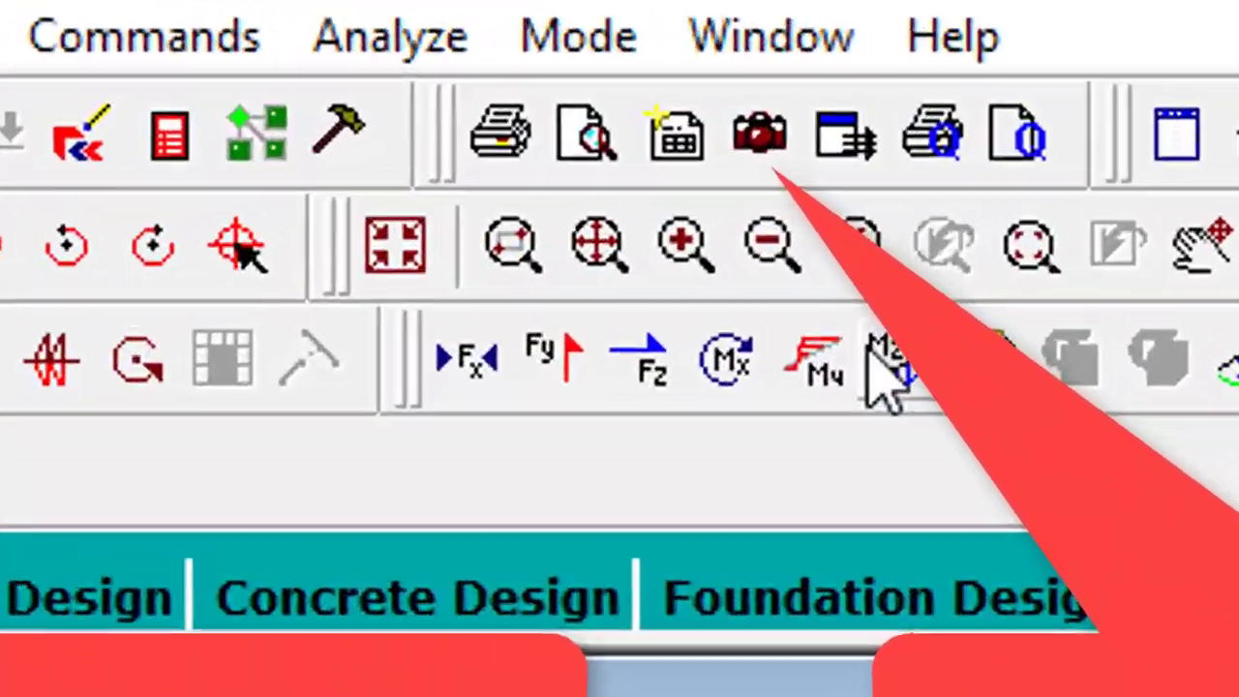
# Step: Show the Bending Z moment diagram and capture it as Picture 1 captioned 'b.m'
pyautogui.click(988, 238)
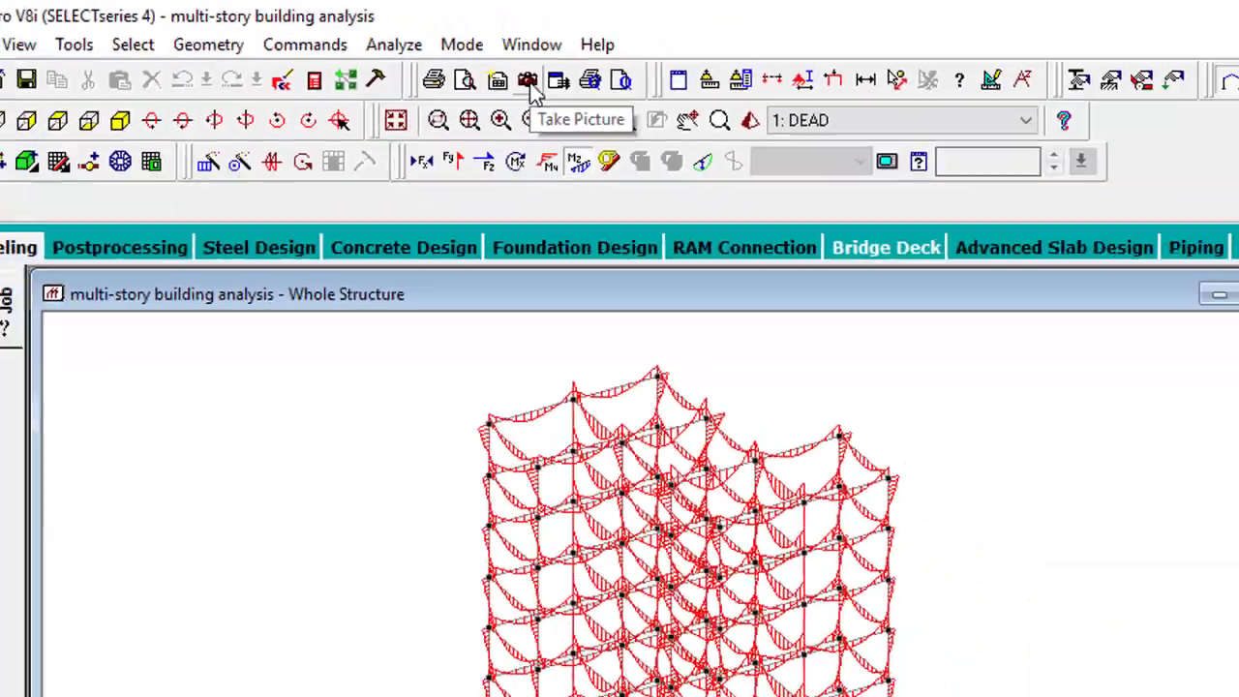
pyautogui.click(529, 84)
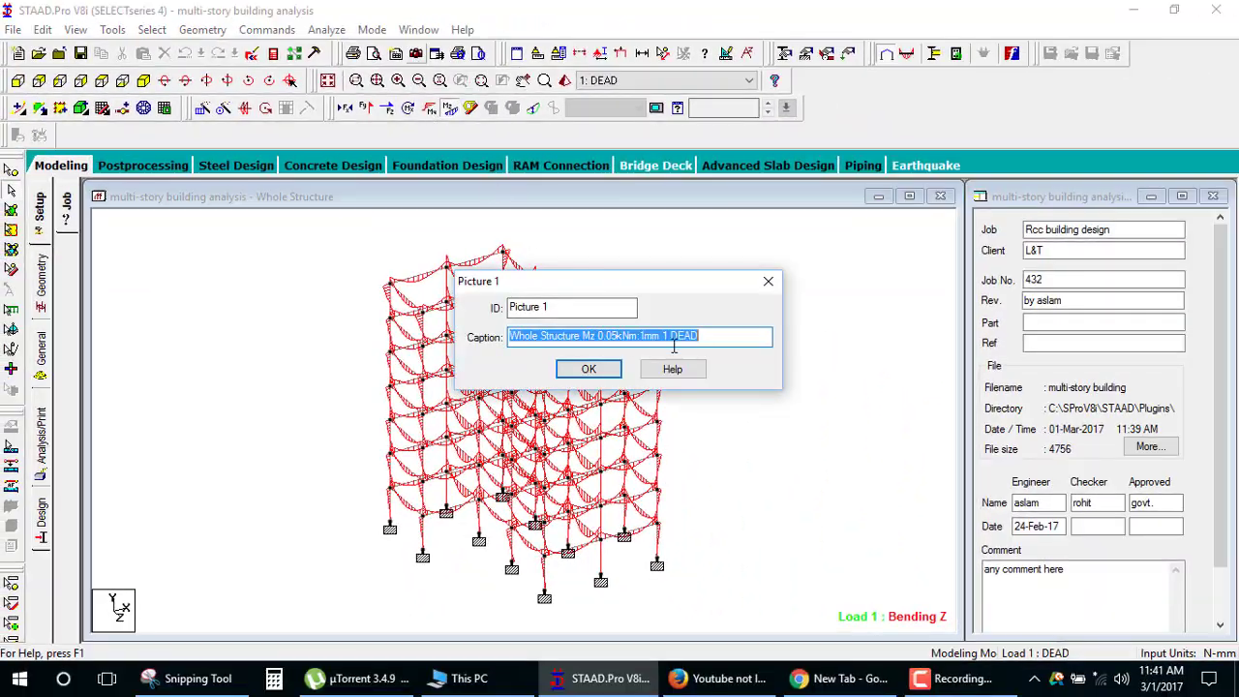
pyautogui.write('b.m')
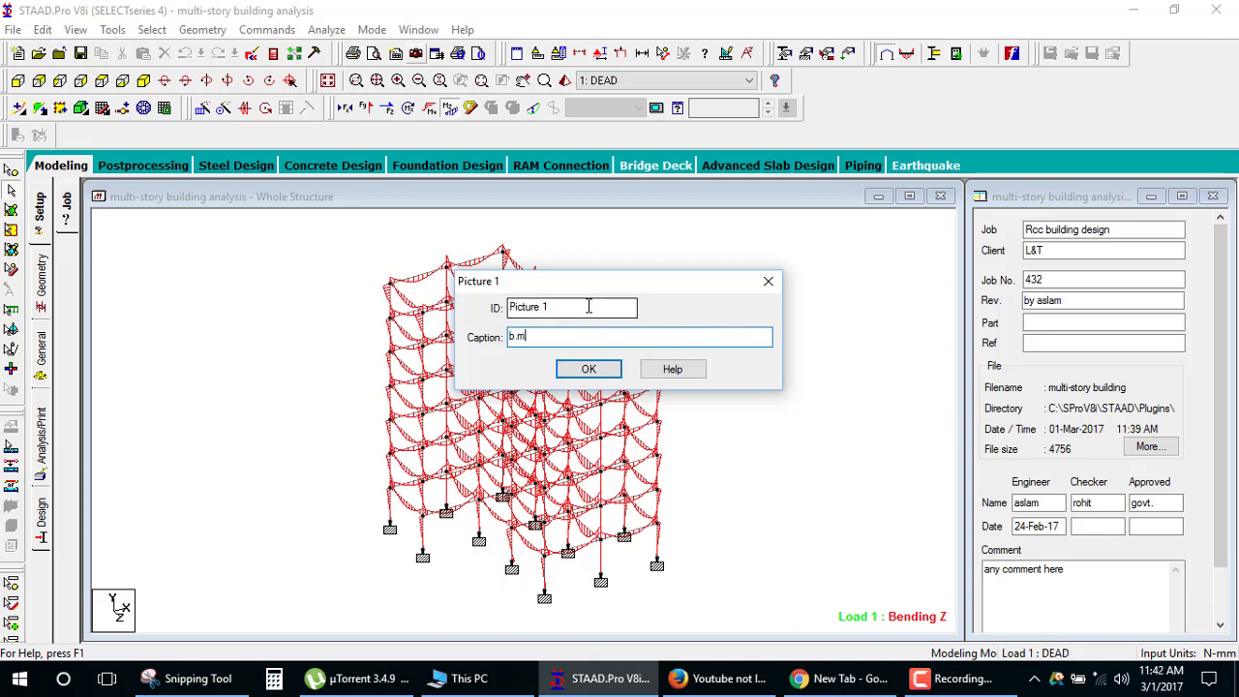
pyautogui.moveTo(577, 306); pyautogui.dragTo(410, 313)
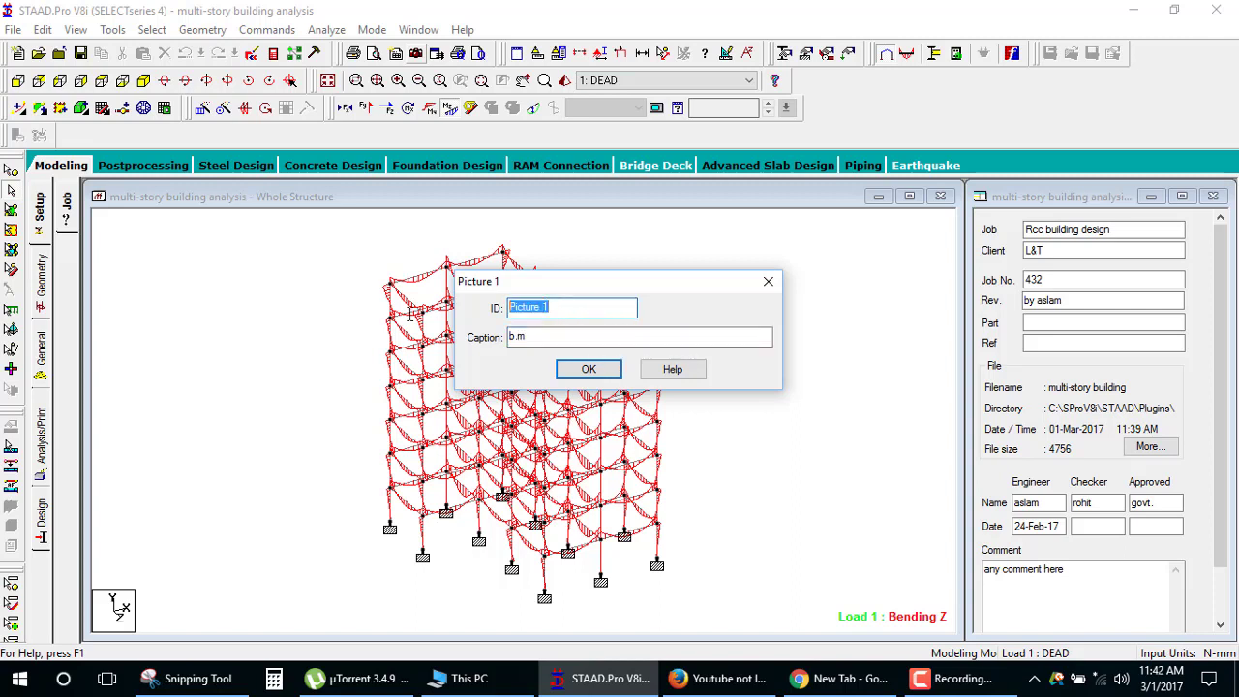
pyautogui.click(588, 369)
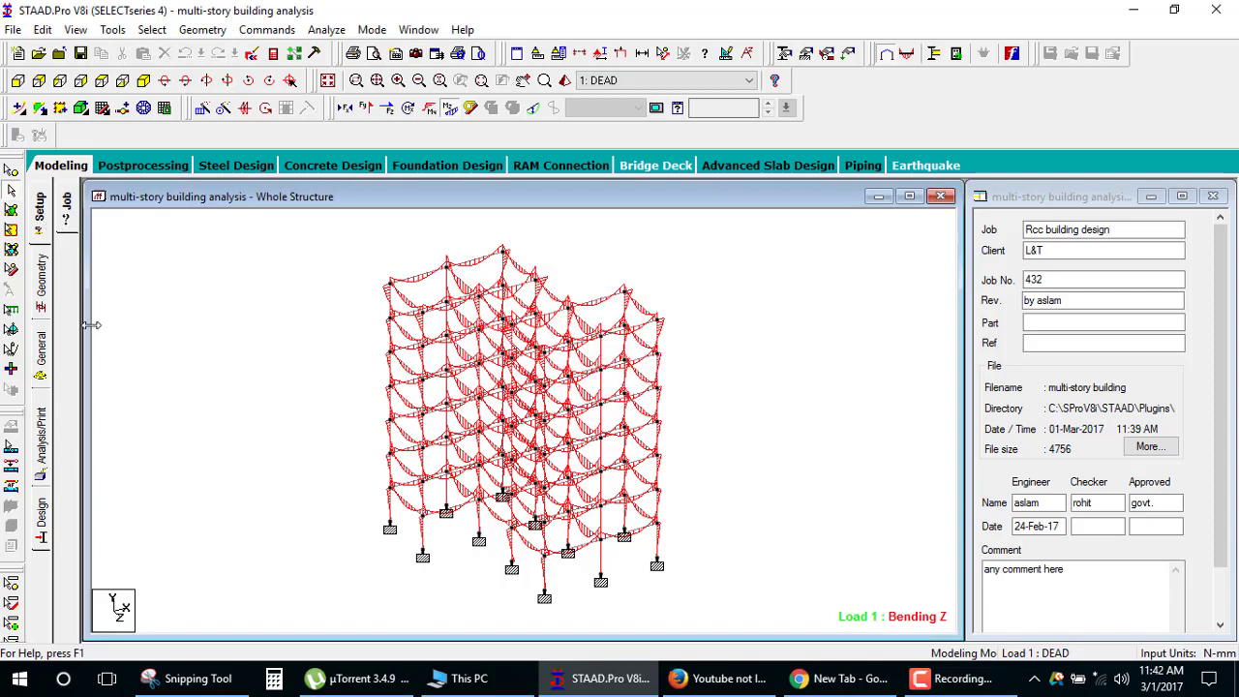
pyautogui.click(137, 171)
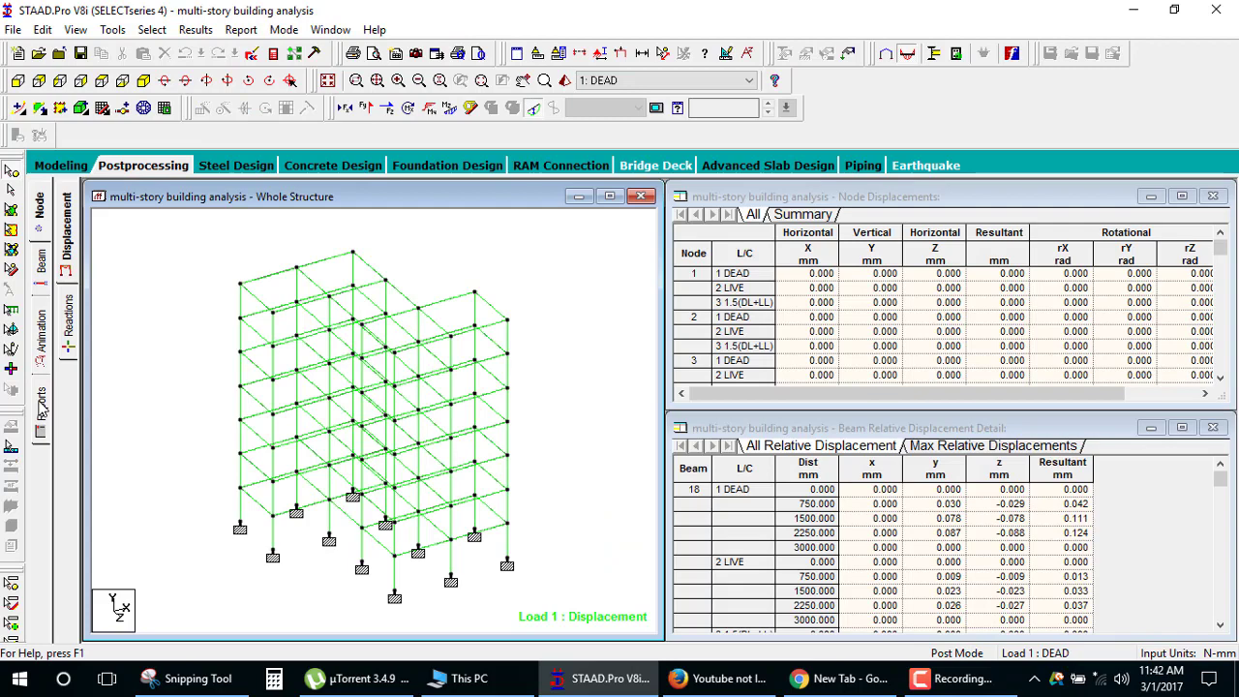
pyautogui.click(43, 402)
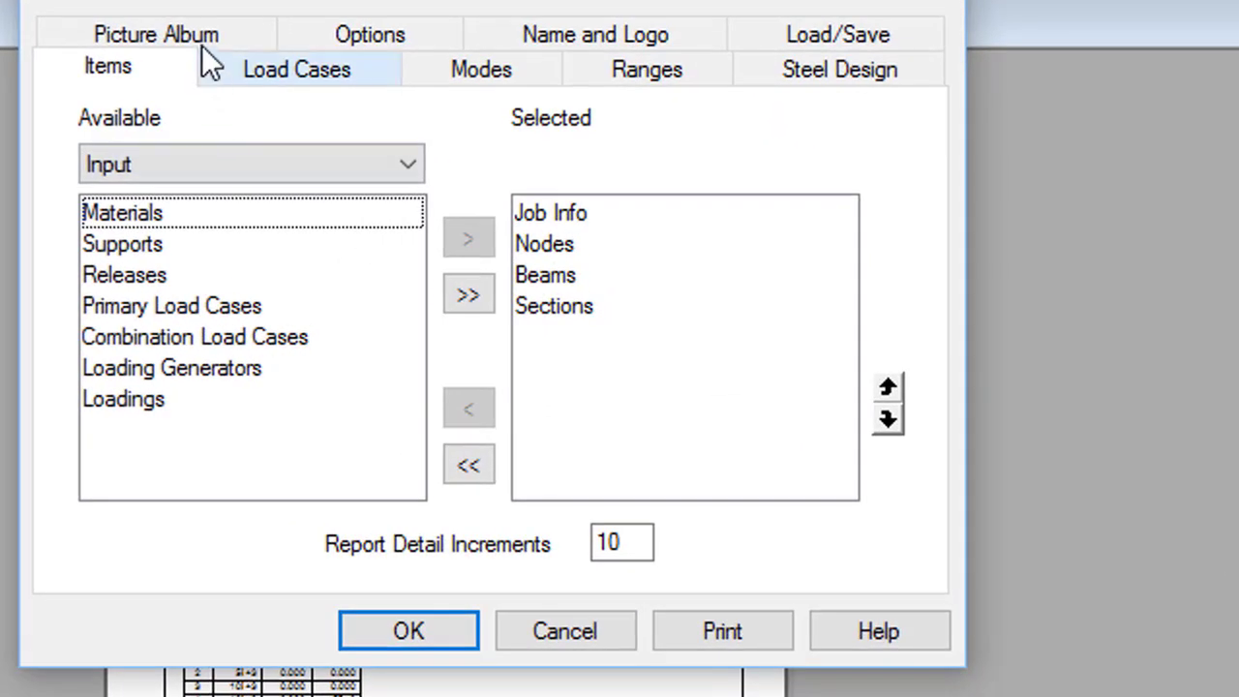
# Step: Check the saved Picture Album, then add Picture 1 from the Pictures items to the report contents
pyautogui.click(463, 190)
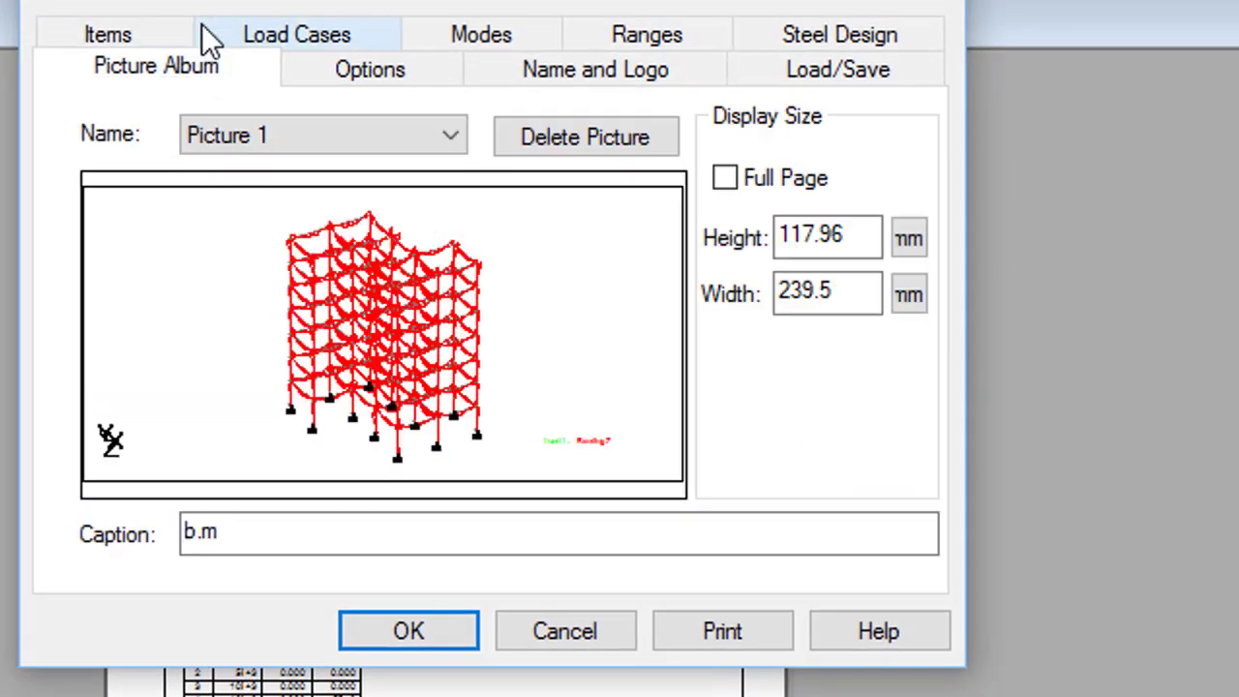
pyautogui.click(354, 145)
pyautogui.click(354, 167)
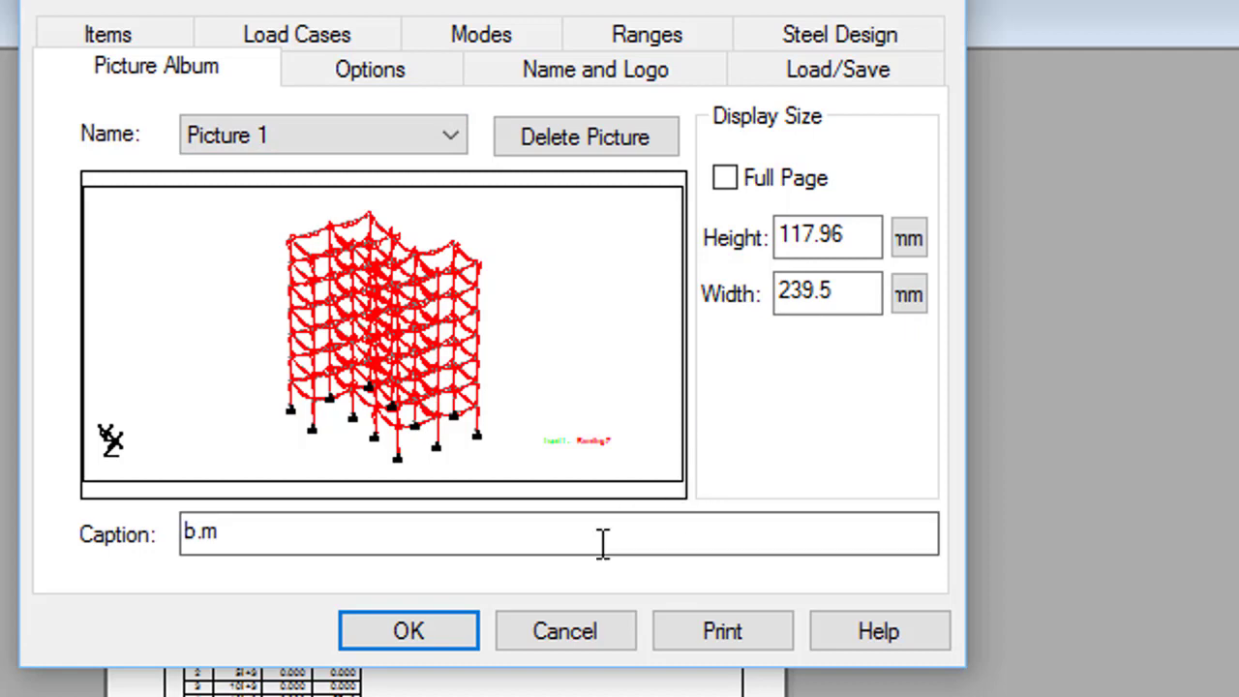
pyautogui.click(187, 32)
pyautogui.click(275, 169)
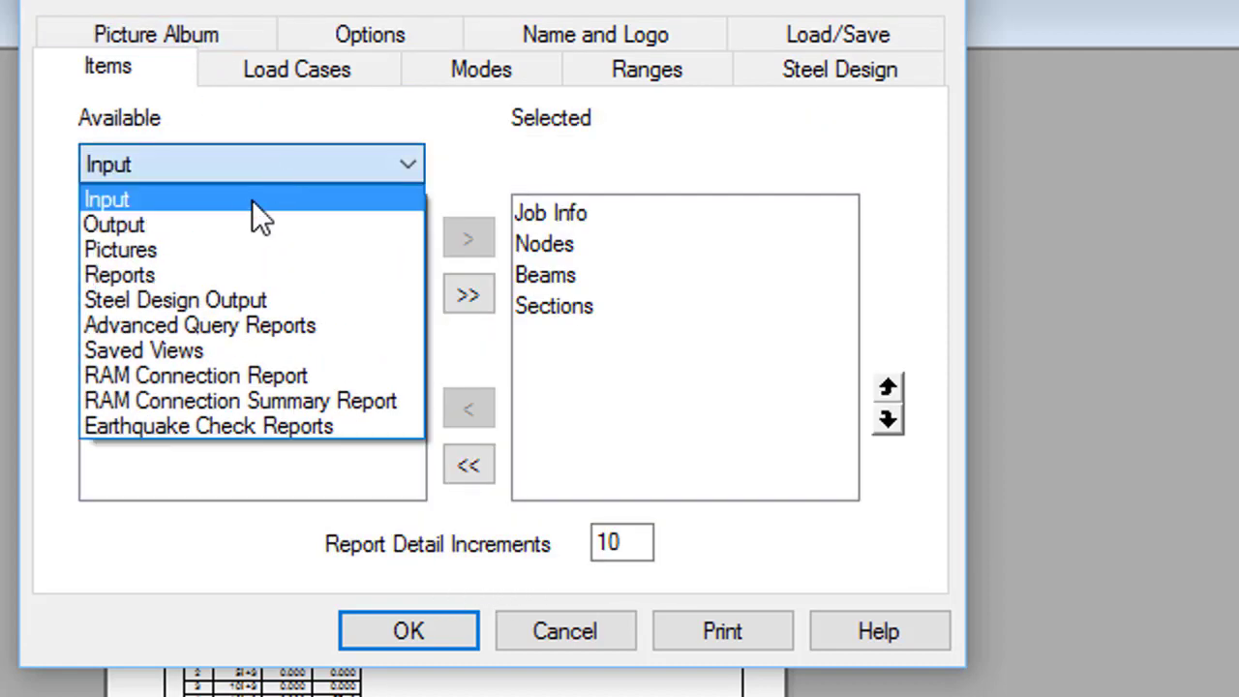
pyautogui.click(166, 249)
pyautogui.click(140, 215)
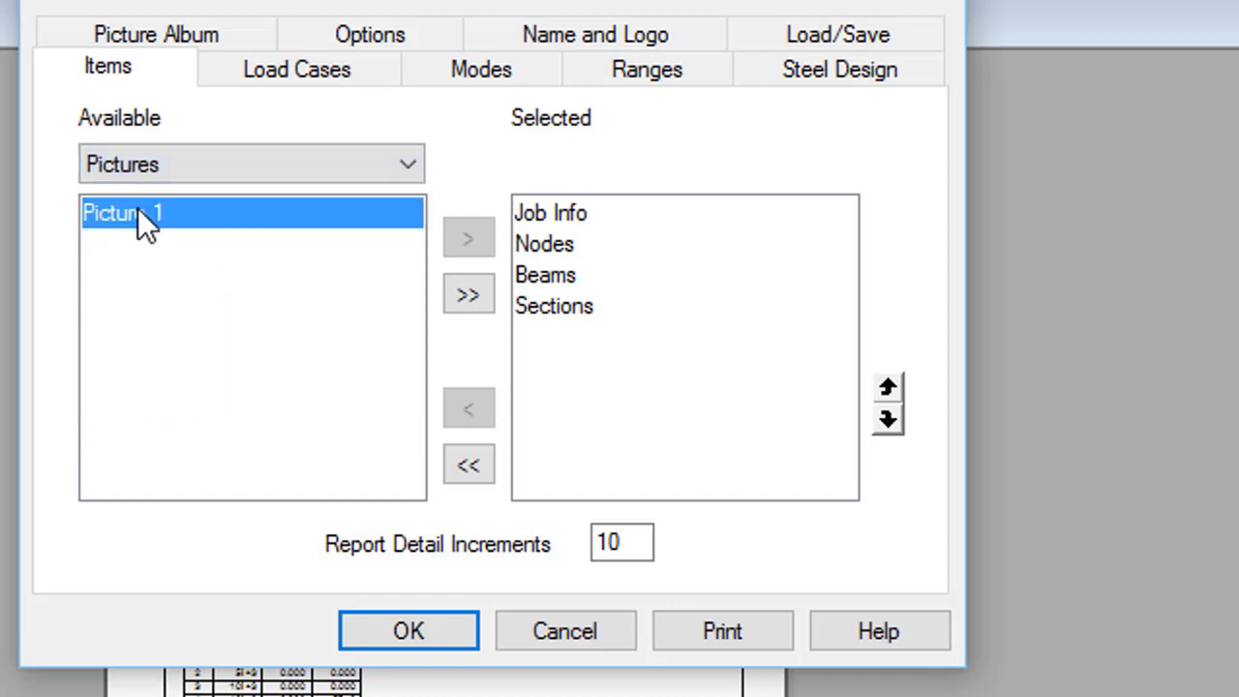
pyautogui.click(470, 239)
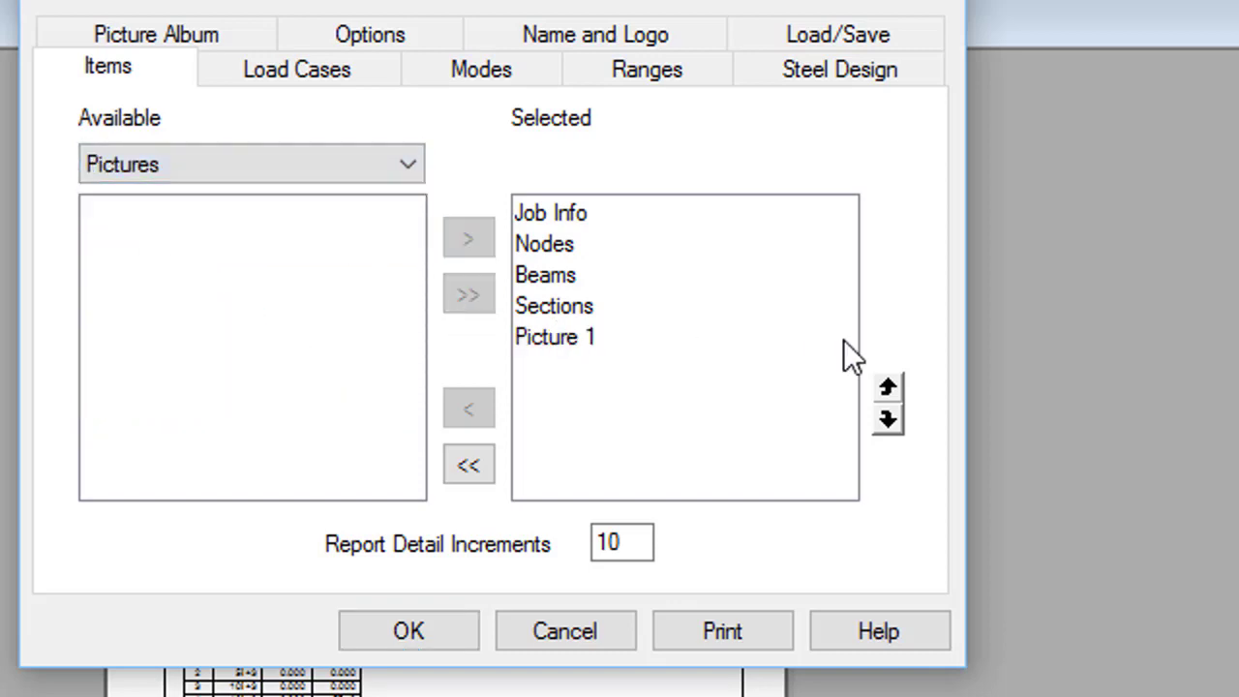
# Step: Move Picture 1 up to sit right after Job Info and regenerate the report
pyautogui.click(553, 339)
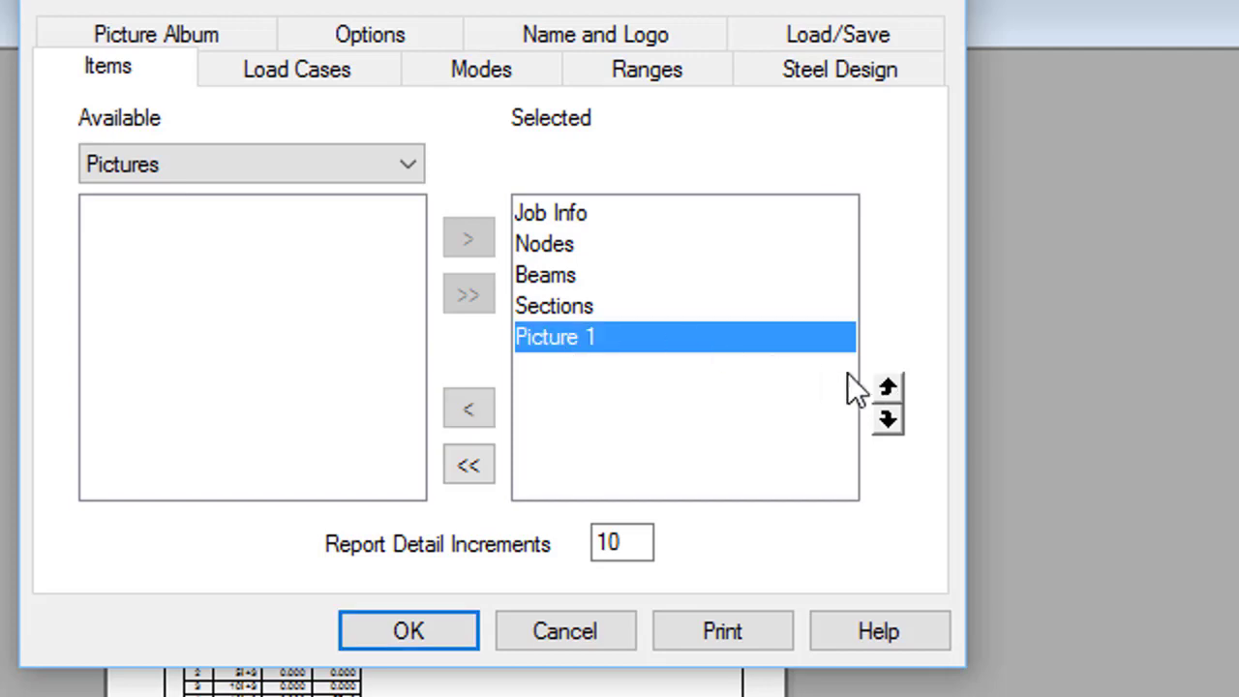
pyautogui.click(891, 383)
pyautogui.click(892, 383)
pyautogui.click(892, 384)
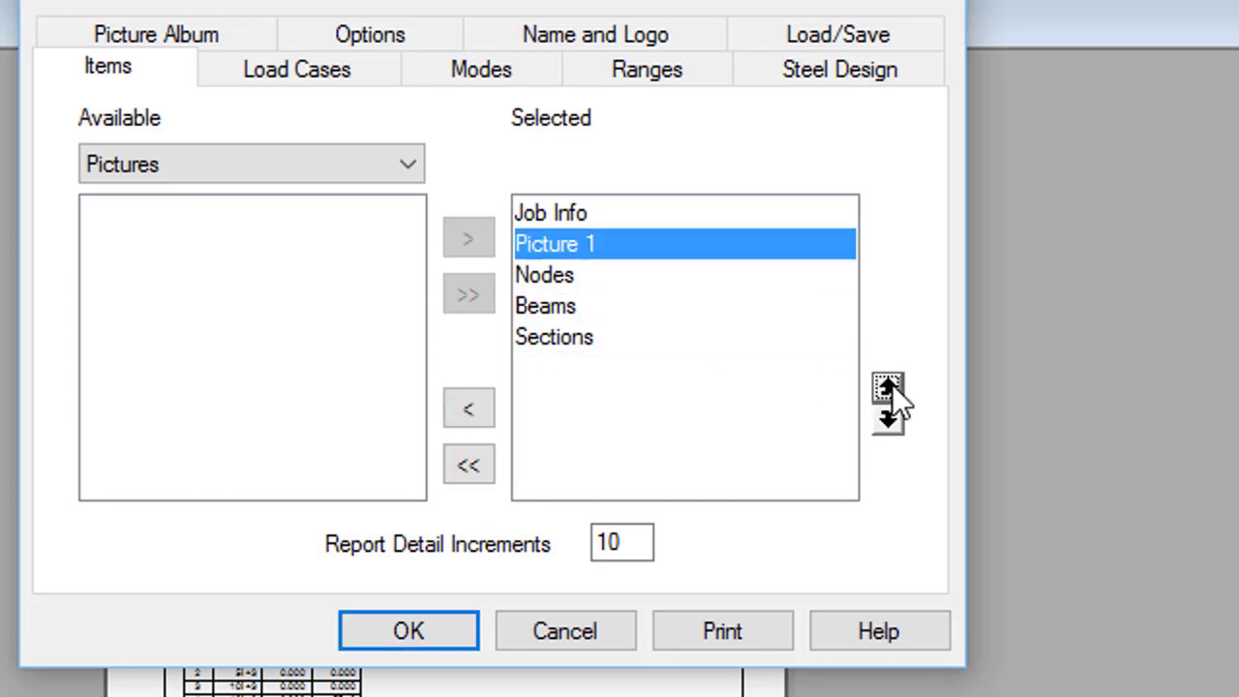
pyautogui.click(892, 384)
pyautogui.click(885, 420)
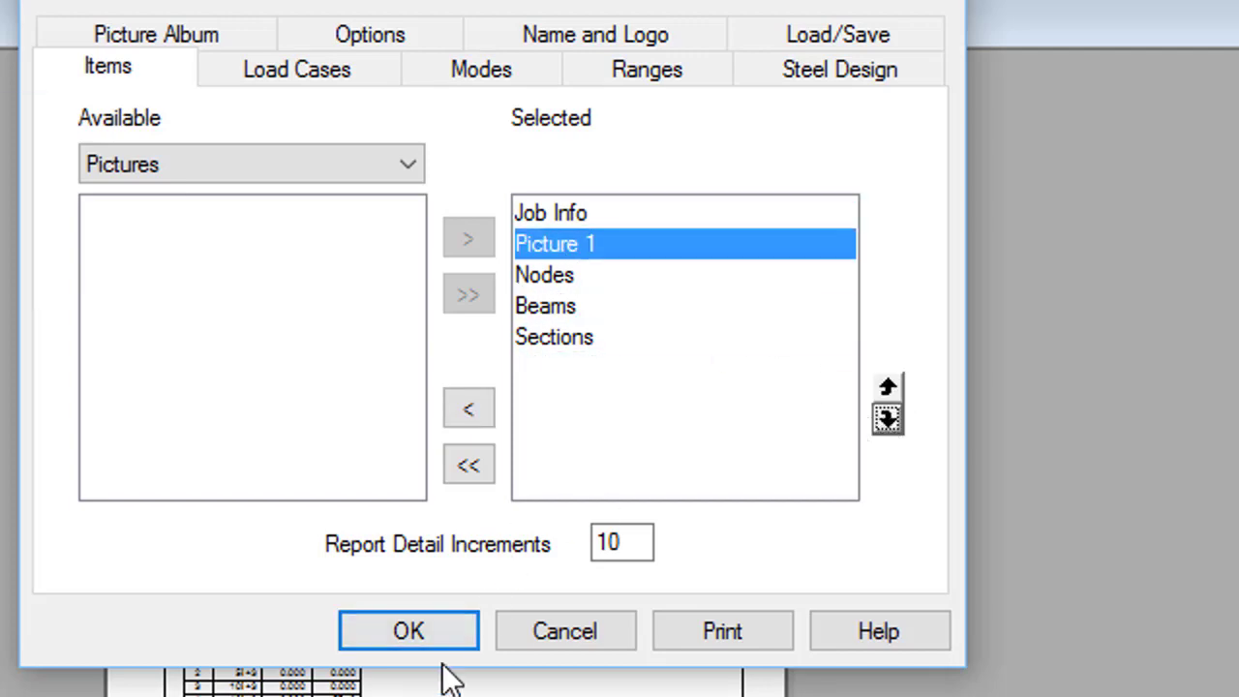
pyautogui.click(474, 620)
pyautogui.click(595, 650)
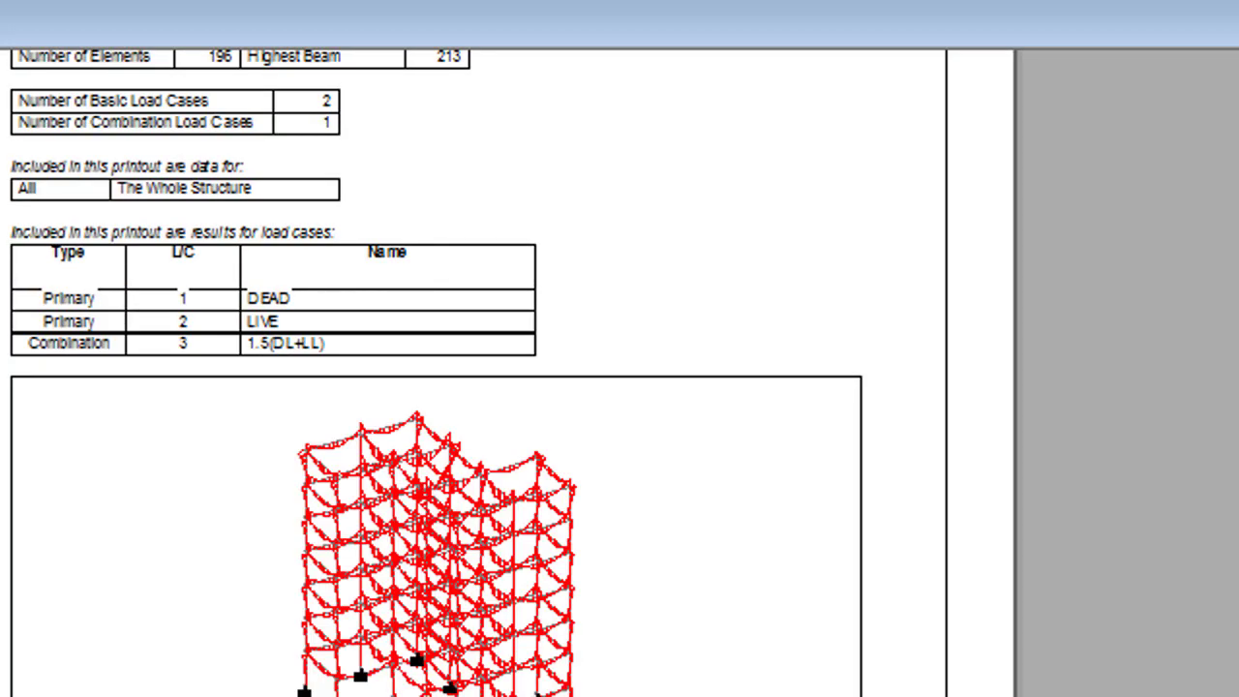
# Step: Add Beam Max Shear Forces from the Output items to the report contents
pyautogui.click(500, 678)
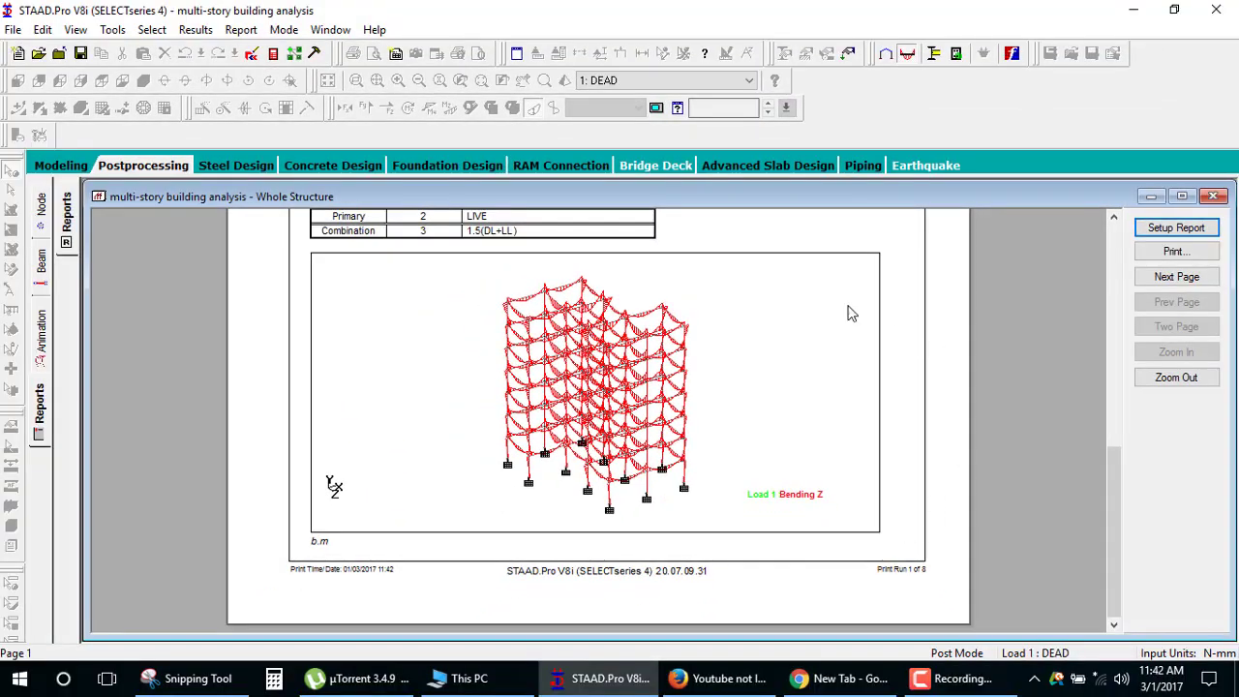
pyautogui.click(1174, 228)
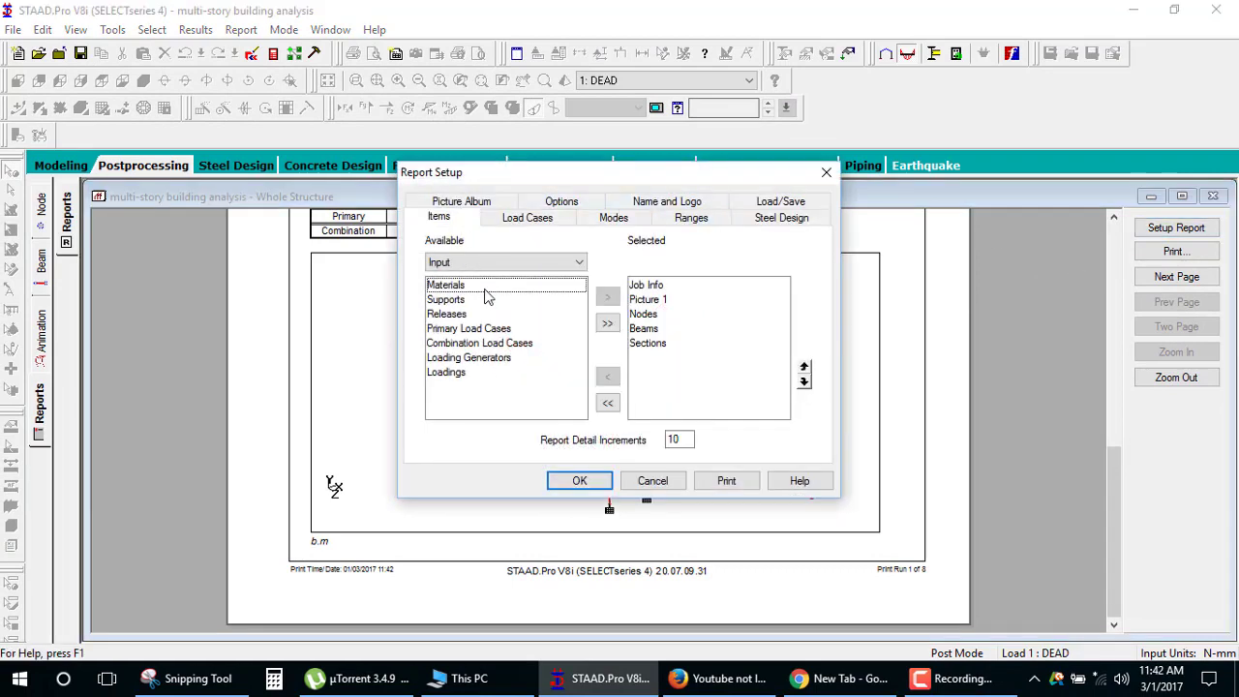
pyautogui.click(505, 264)
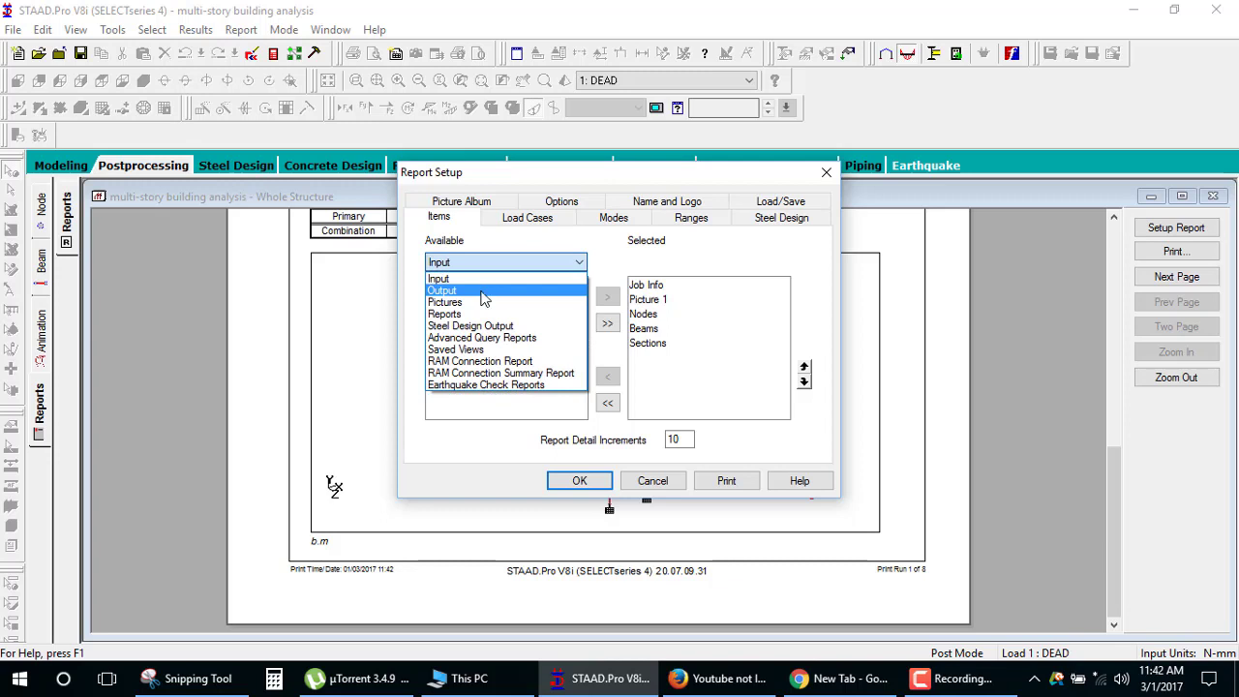
pyautogui.click(485, 289)
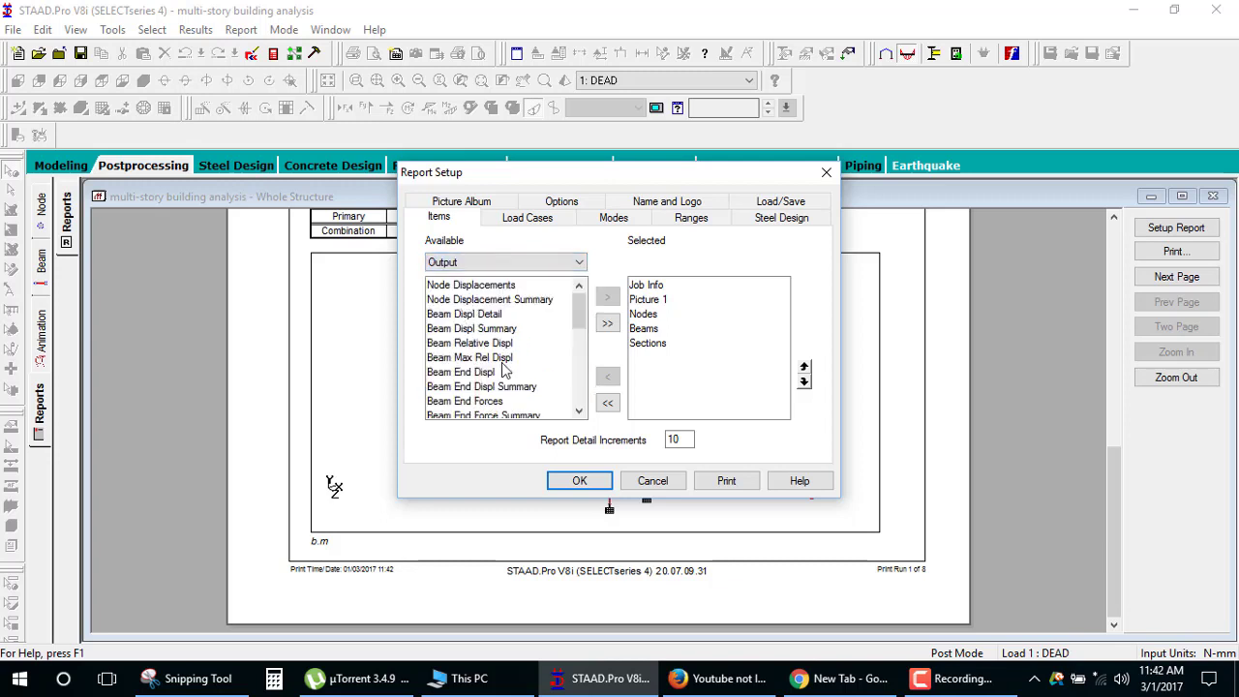
pyautogui.moveTo(573, 313)
pyautogui.mouseDown()
pyautogui.moveTo(581, 395)
pyautogui.moveTo(581, 365)
pyautogui.mouseUp()
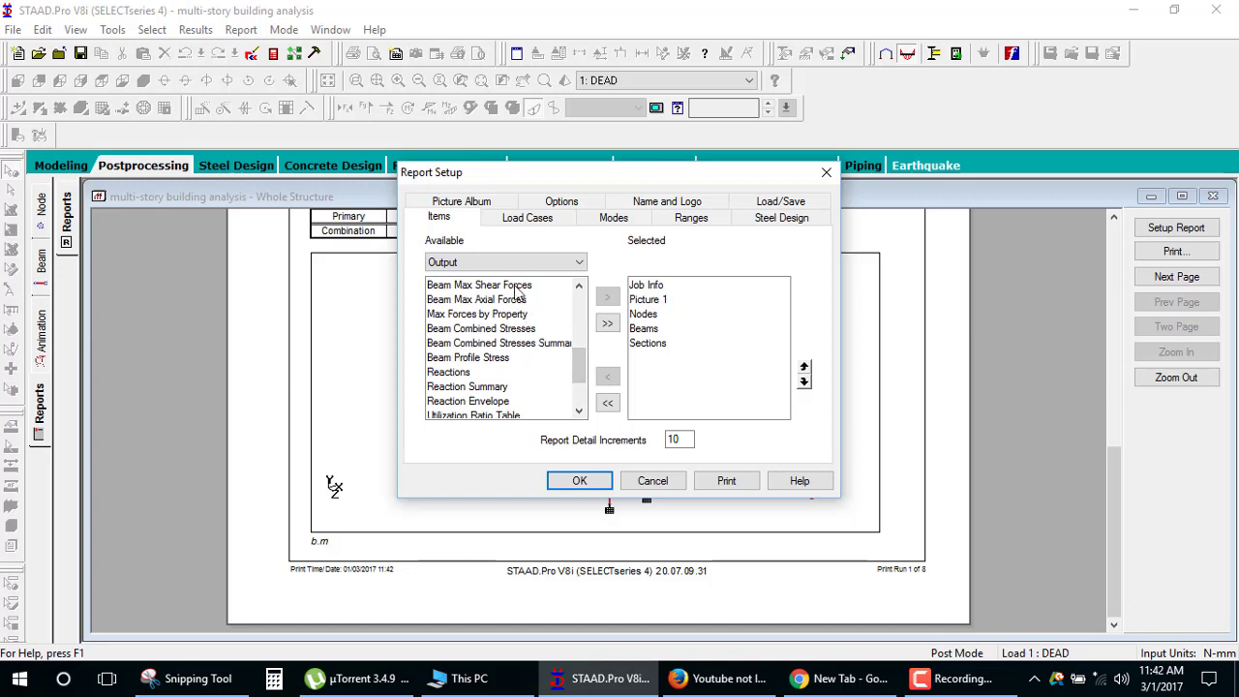
pyautogui.click(519, 286)
pyautogui.click(607, 297)
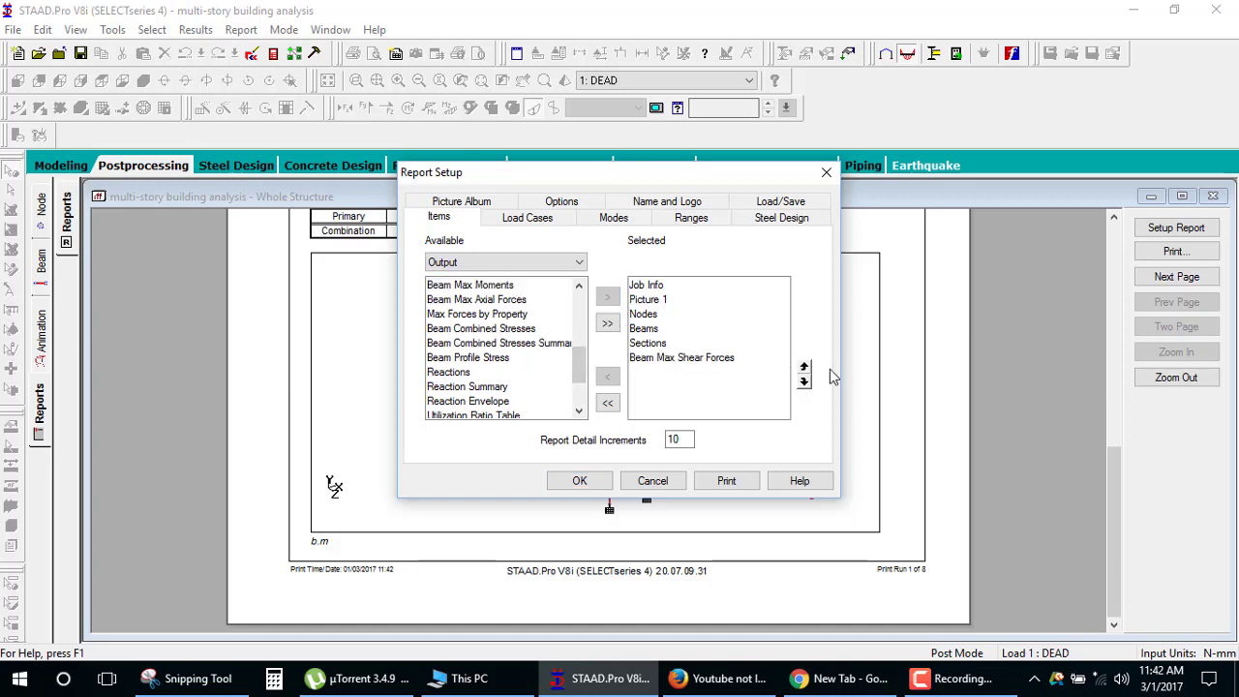
# Step: Move Beam Max Shear Forces above Sections, Beams and Nodes, then regenerate the report
pyautogui.click(728, 358)
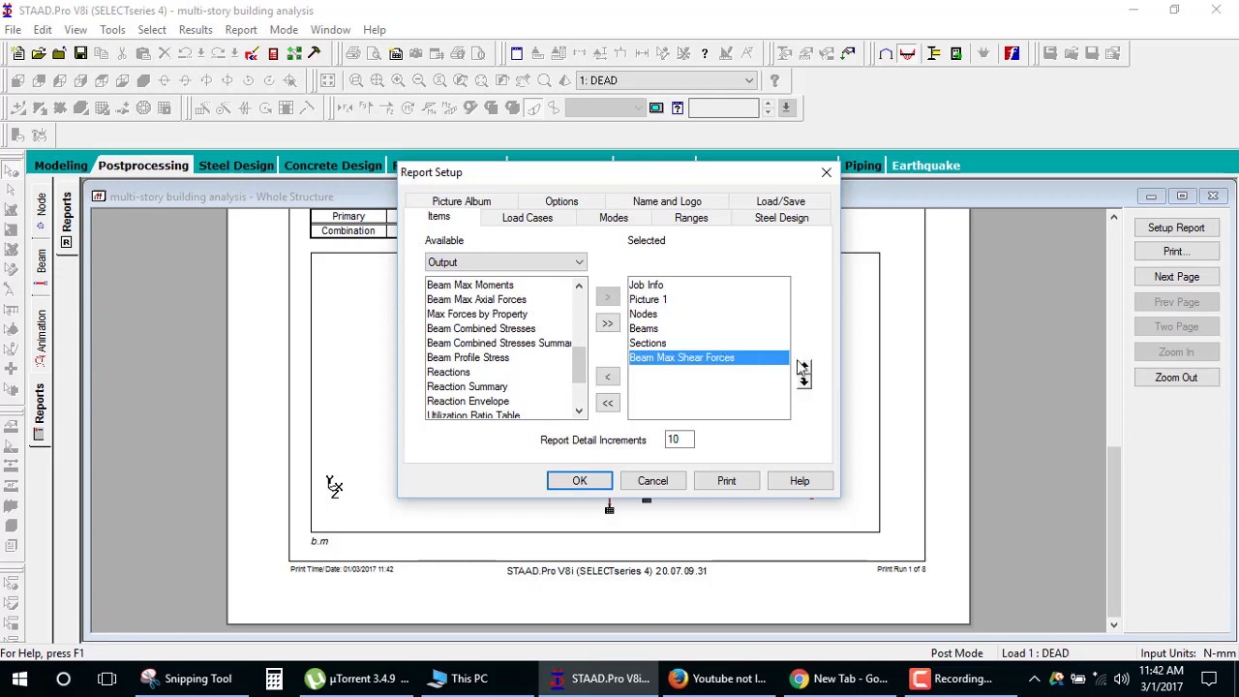
pyautogui.click(804, 368)
pyautogui.click(803, 368)
pyautogui.click(804, 368)
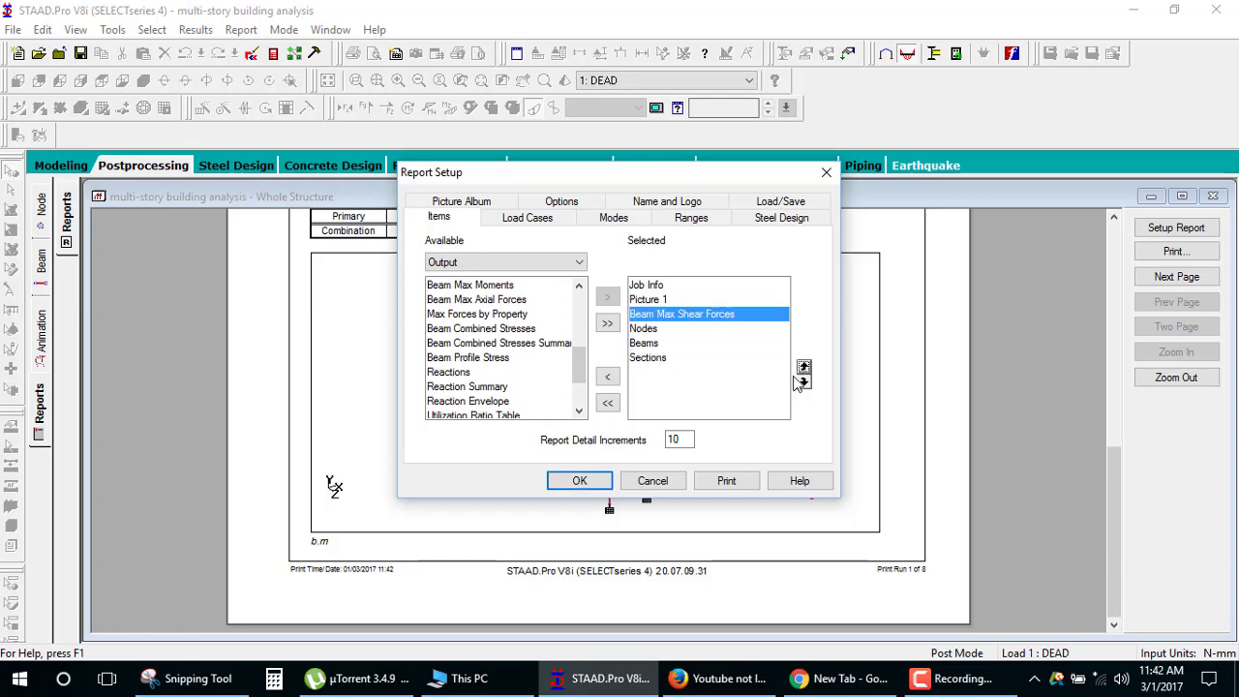
pyautogui.click(579, 480)
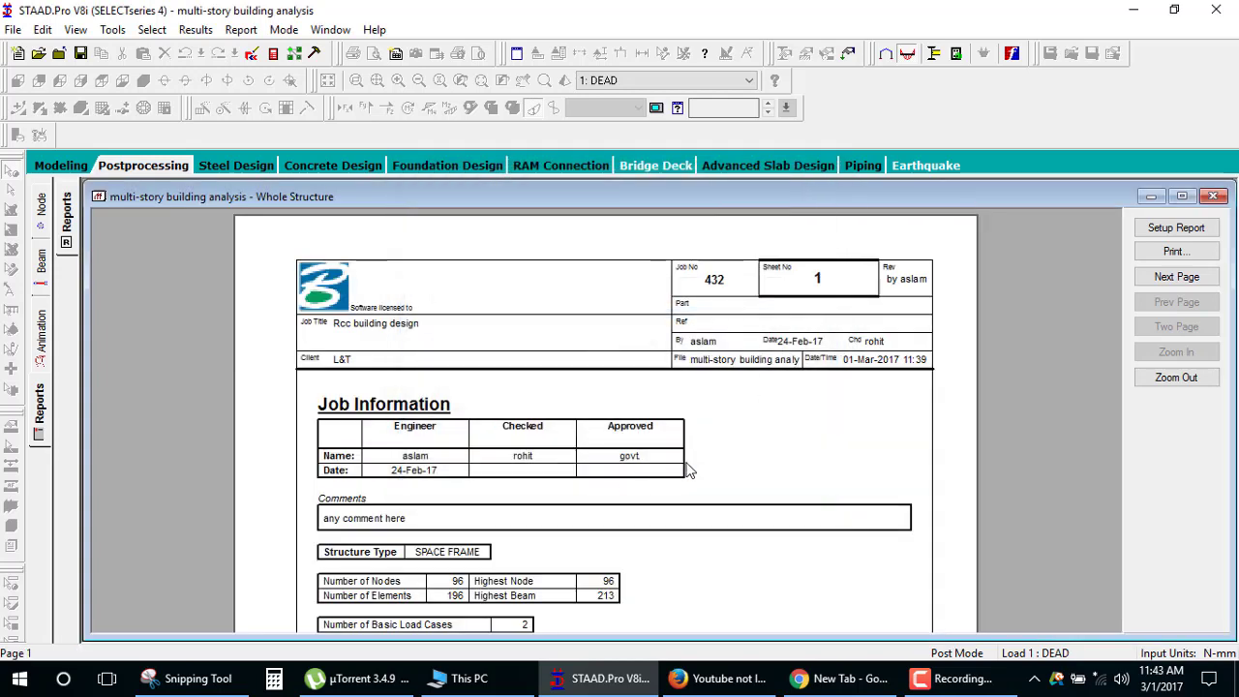
# Step: Page forward to inspect the Beam Max Shear Forces table in the report
pyautogui.click(1197, 278)
pyautogui.scroll(10, 755, 391)
pyautogui.scroll(-4, 707, 407)
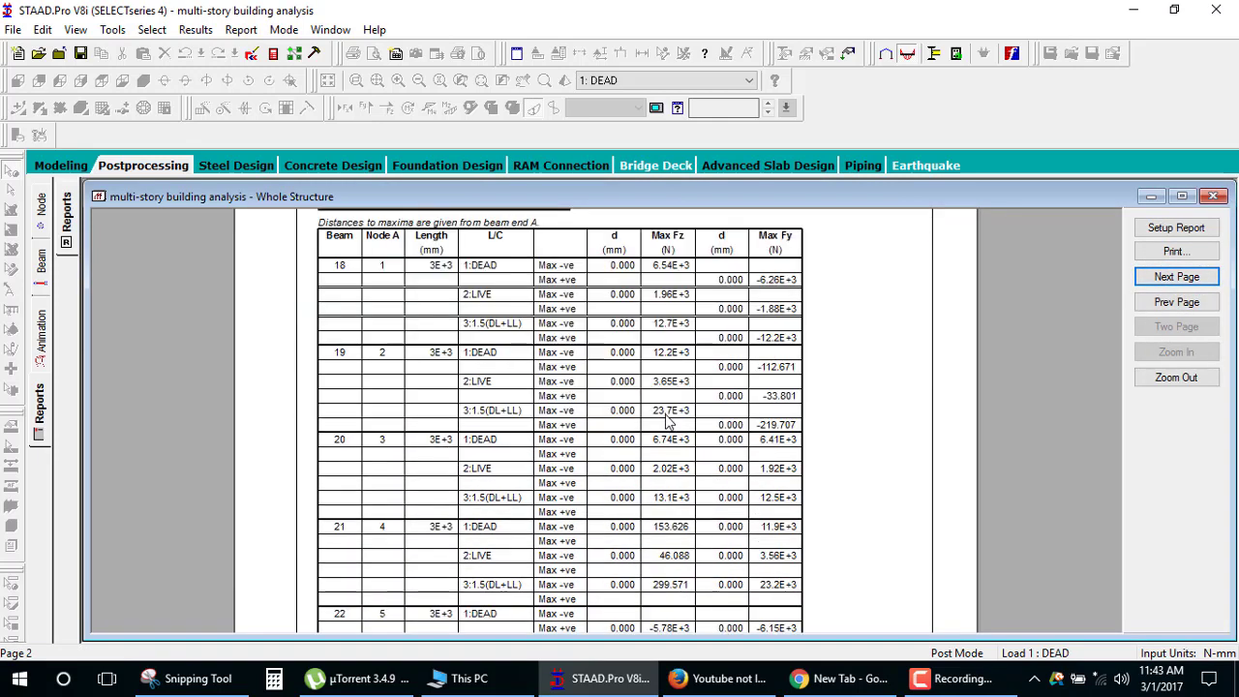
pyautogui.scroll(3, 666, 420)
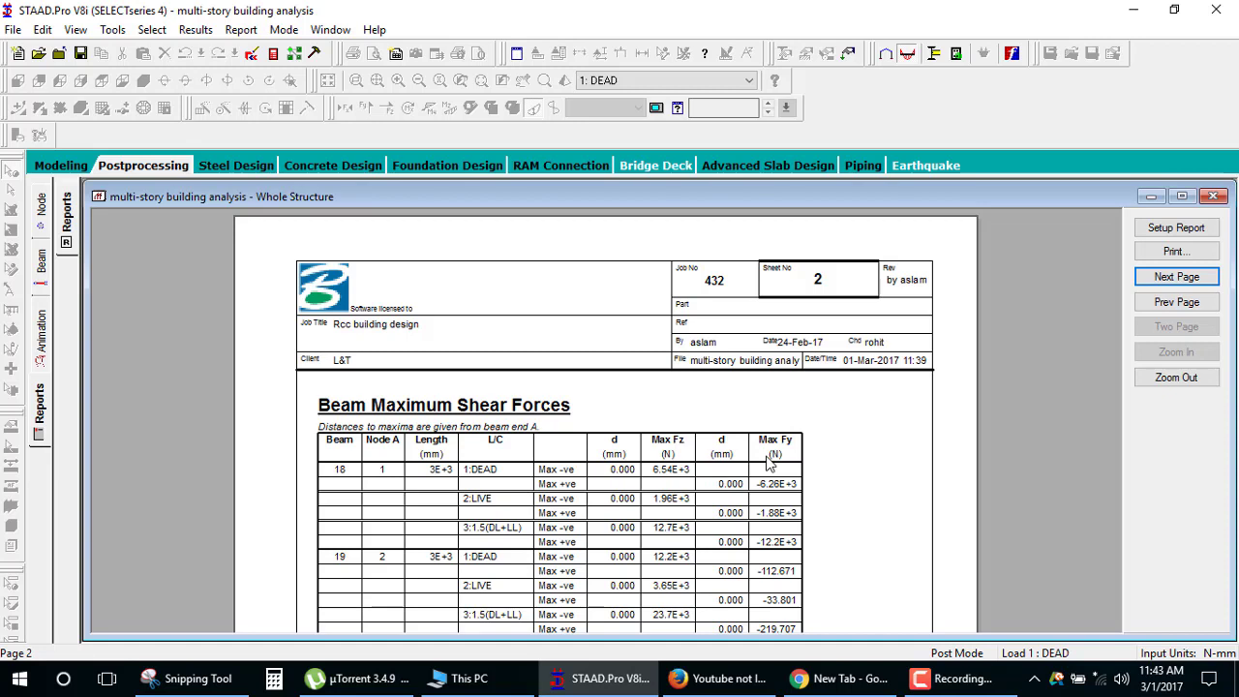
pyautogui.scroll(-3, 477, 409)
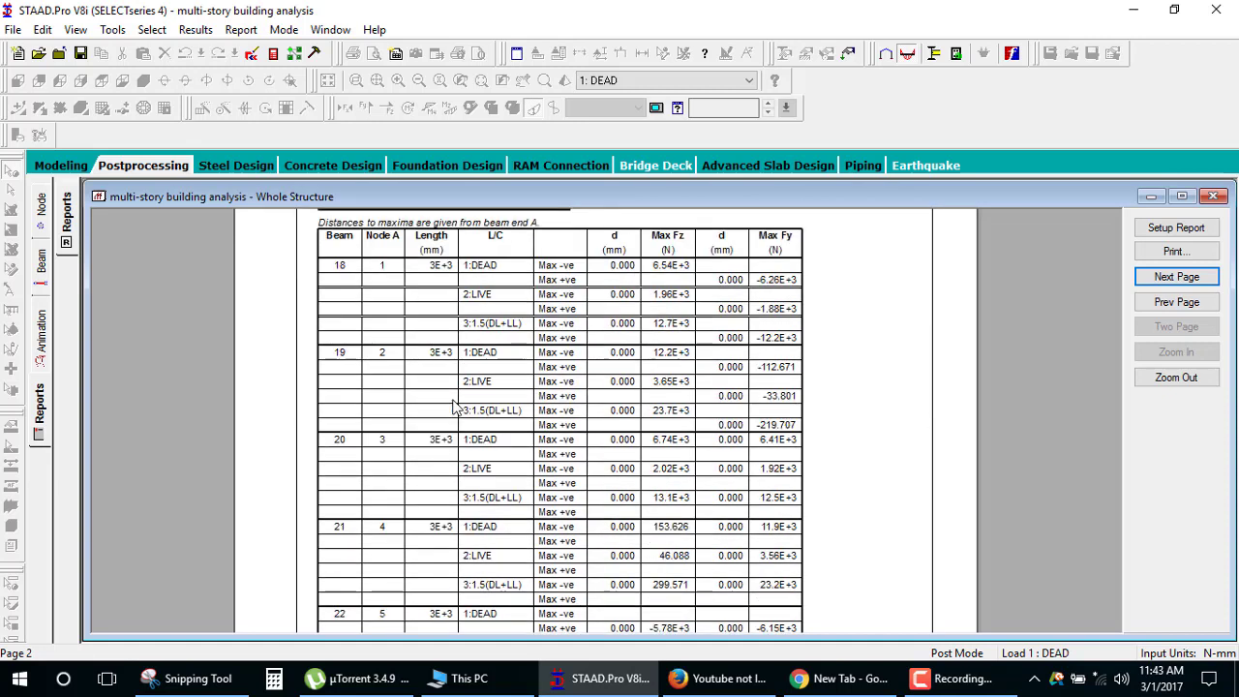
pyautogui.scroll(3, 516, 429)
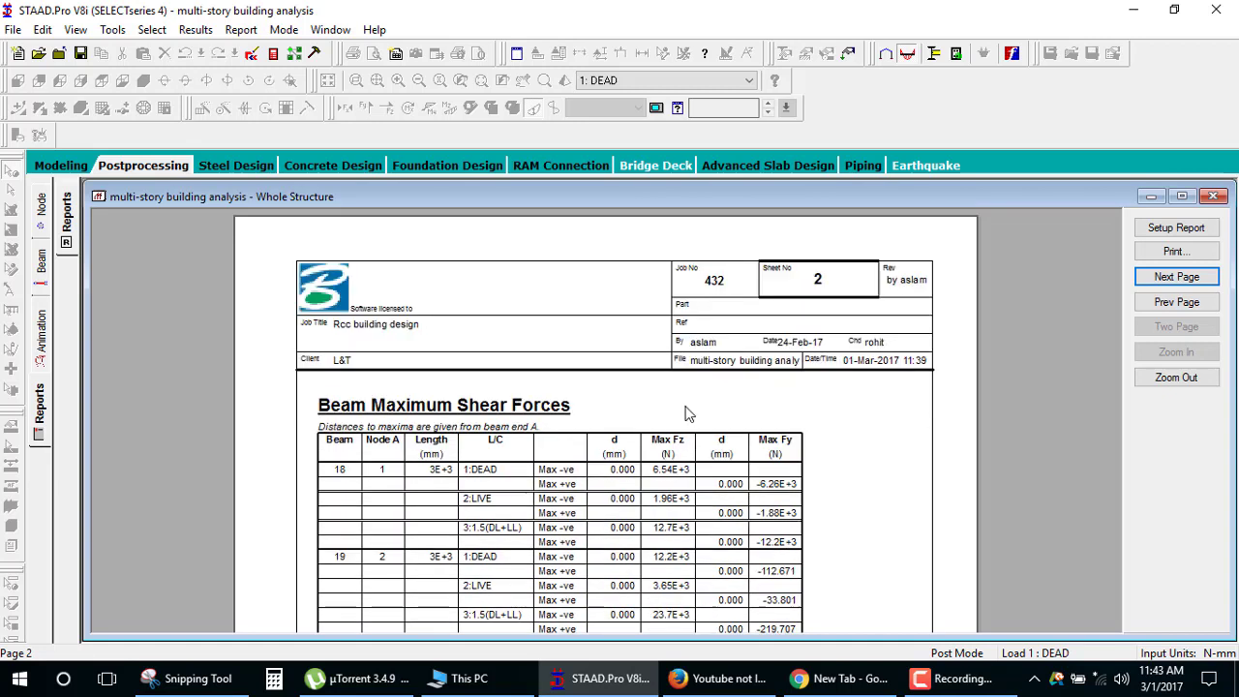
# Step: Confirm the Report Setup again and bring up the Print dialog with Microsoft Print to PDF
pyautogui.click(1167, 229)
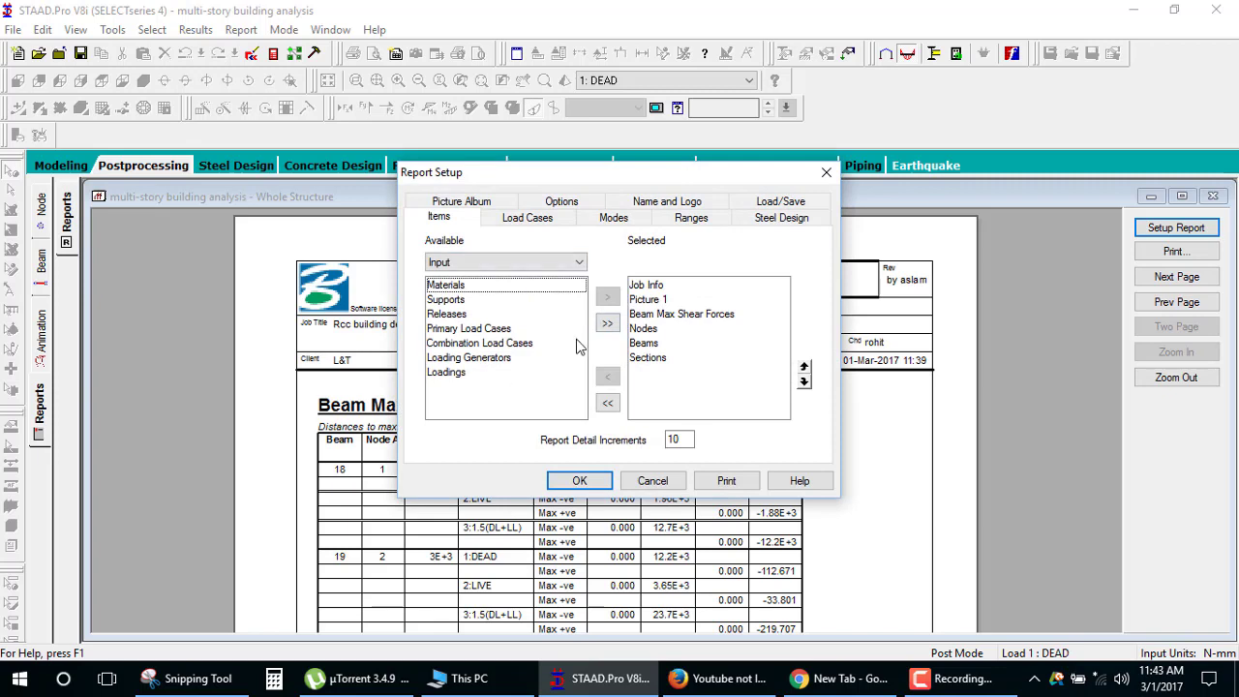
pyautogui.click(585, 478)
pyautogui.click(1176, 252)
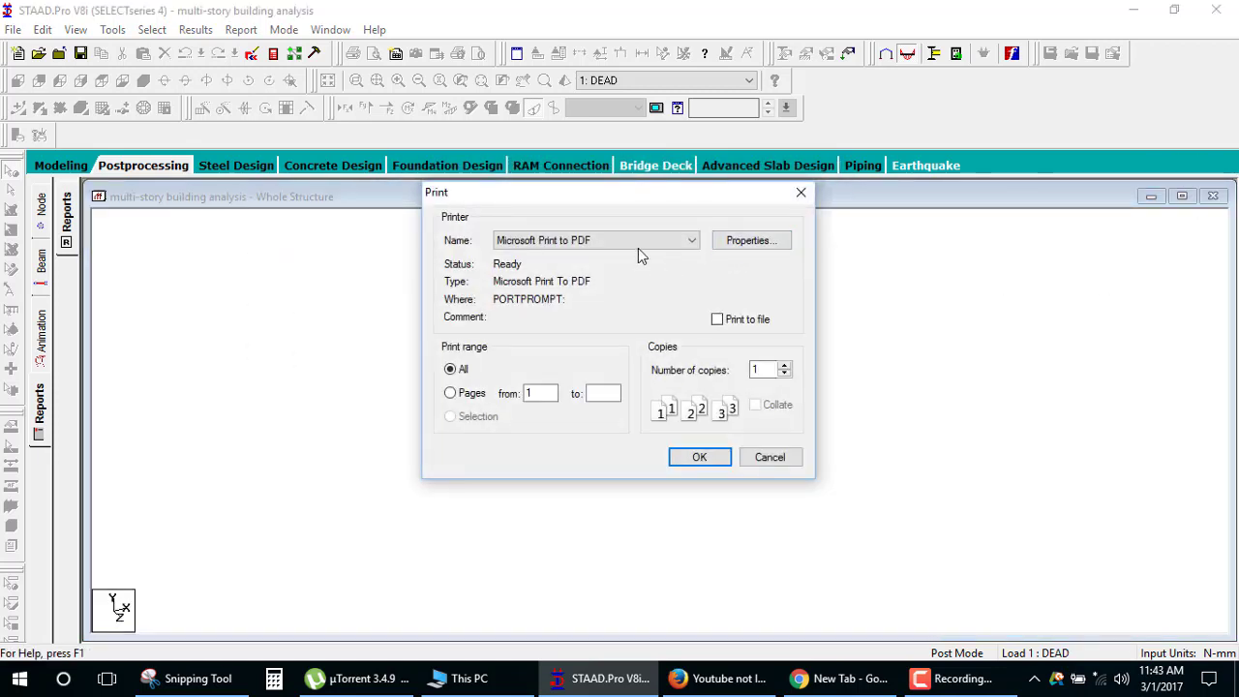
# Step: Print via Microsoft Print to PDF, saving the output as 'report' on the Desktop
pyautogui.click(572, 242)
pyautogui.click(684, 456)
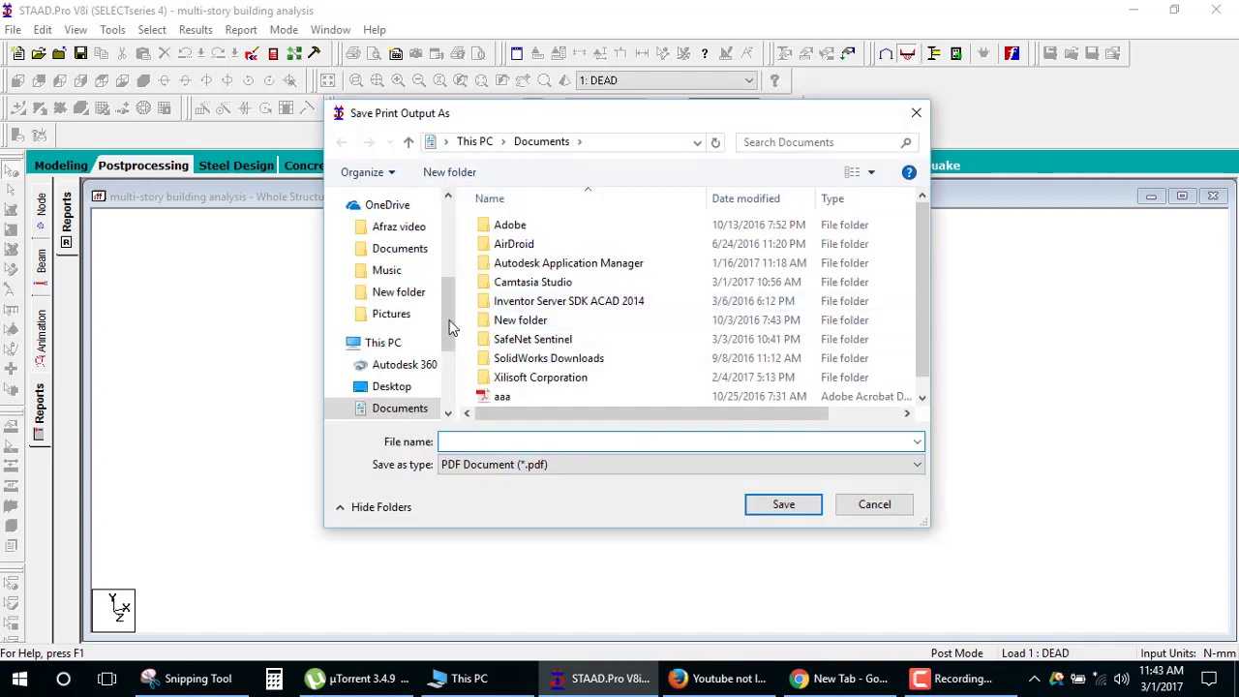
pyautogui.scroll(5, 451, 320)
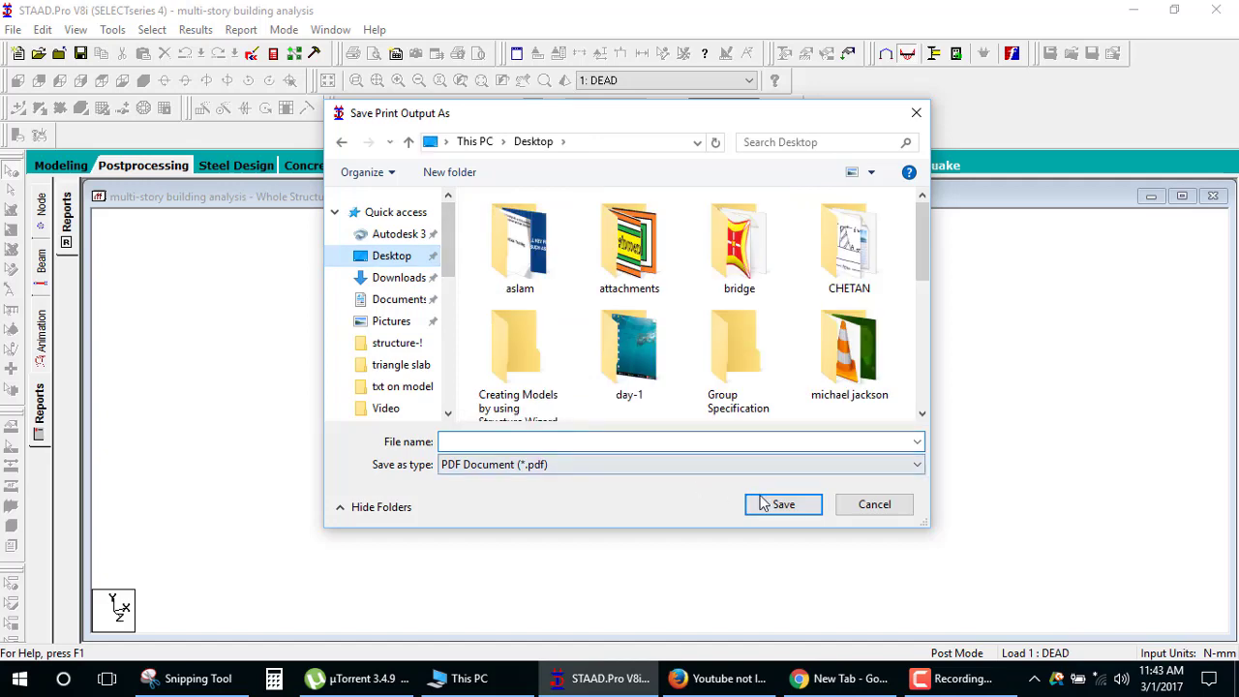
pyautogui.click(733, 441)
pyautogui.write('r')
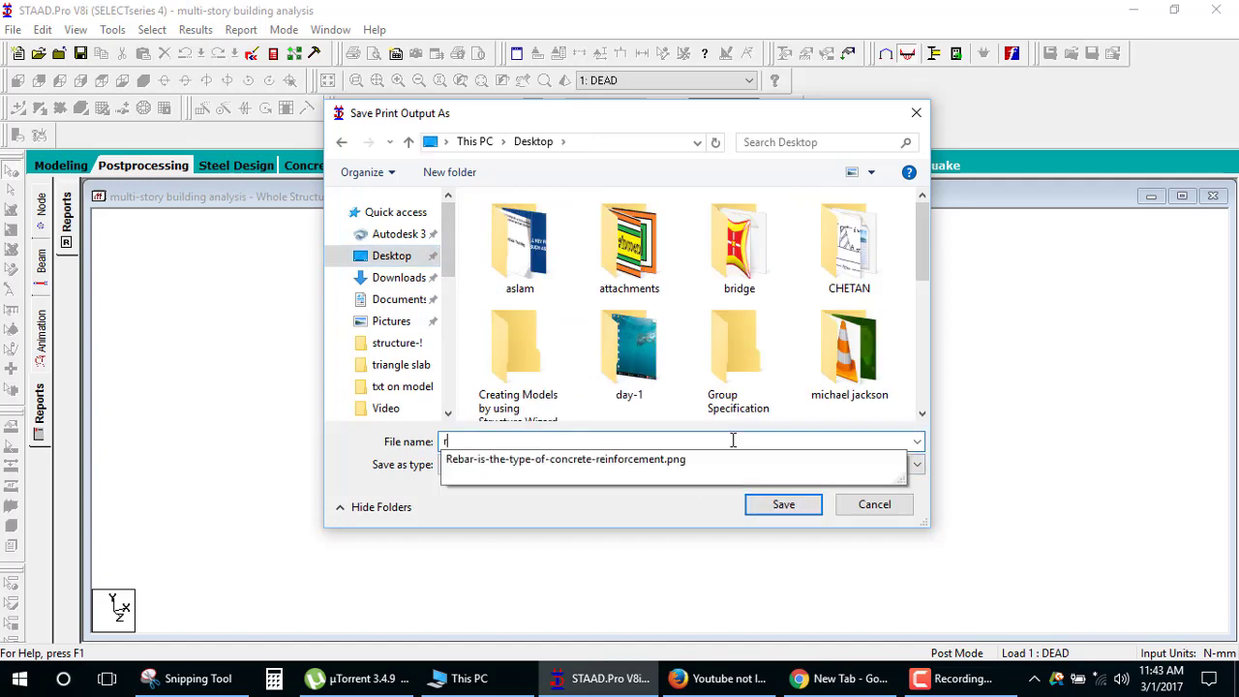
pyautogui.write('eport')
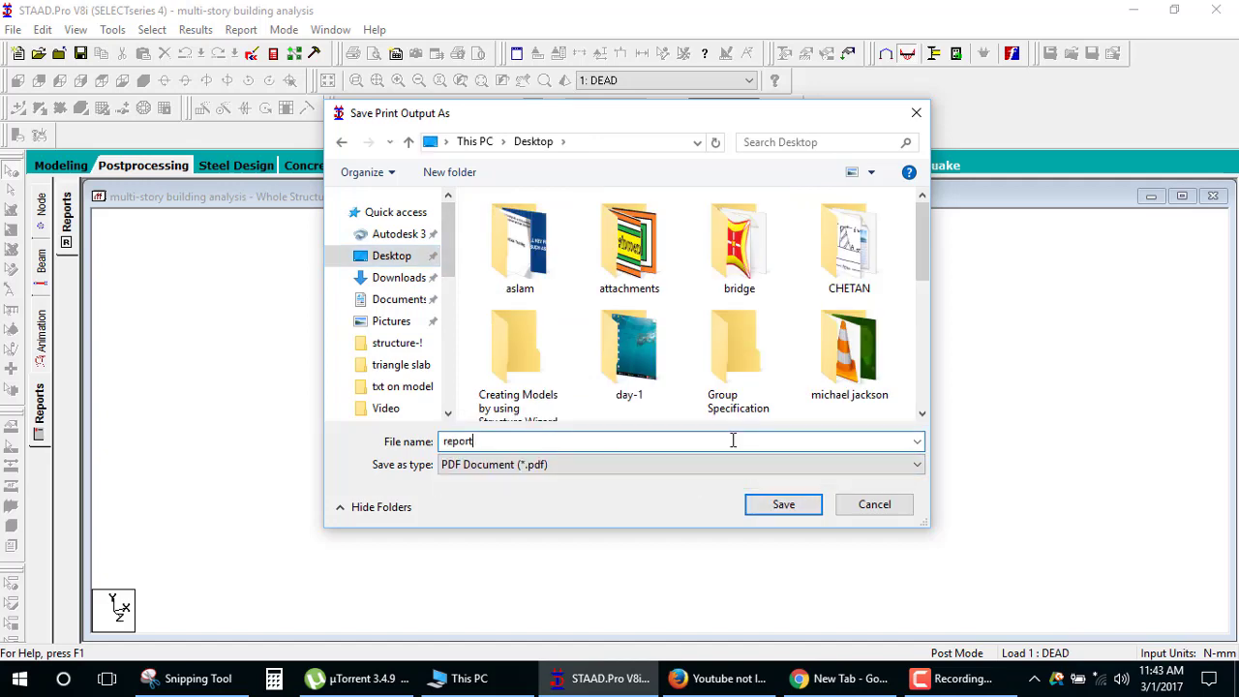
pyautogui.press('Return')
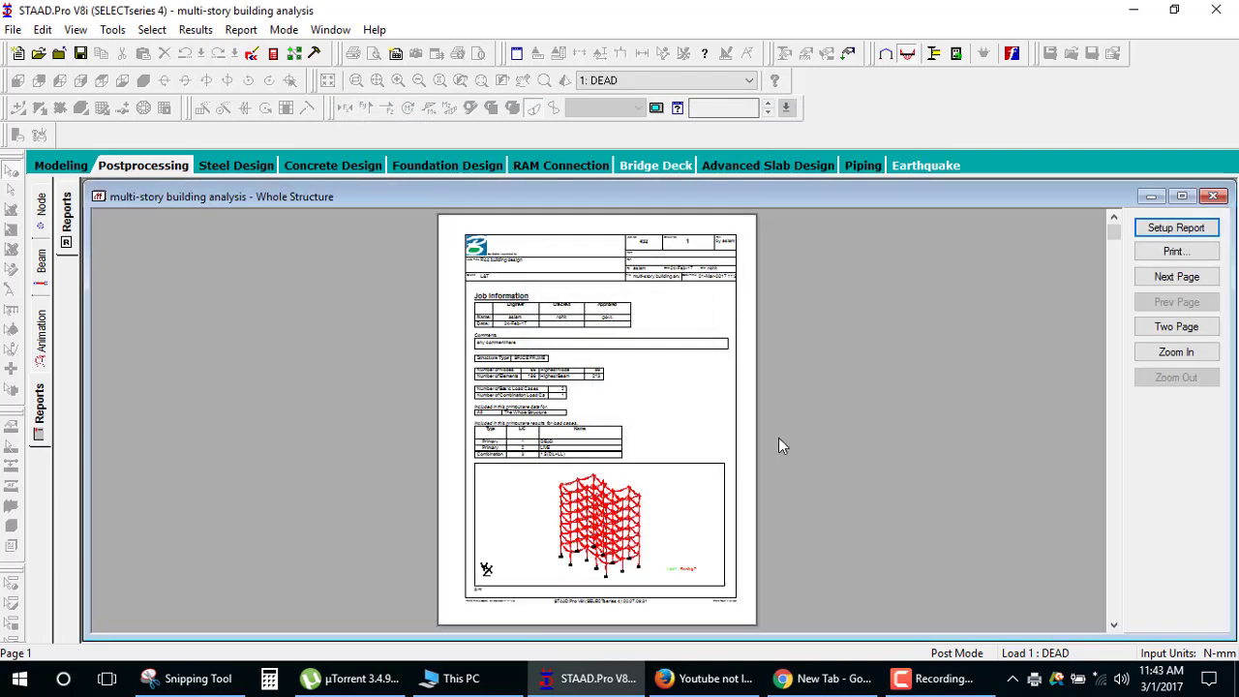
# Step: Show the Desktop and open report.pdf in Adobe Acrobat Reader DC
pyautogui.click(1237, 678)
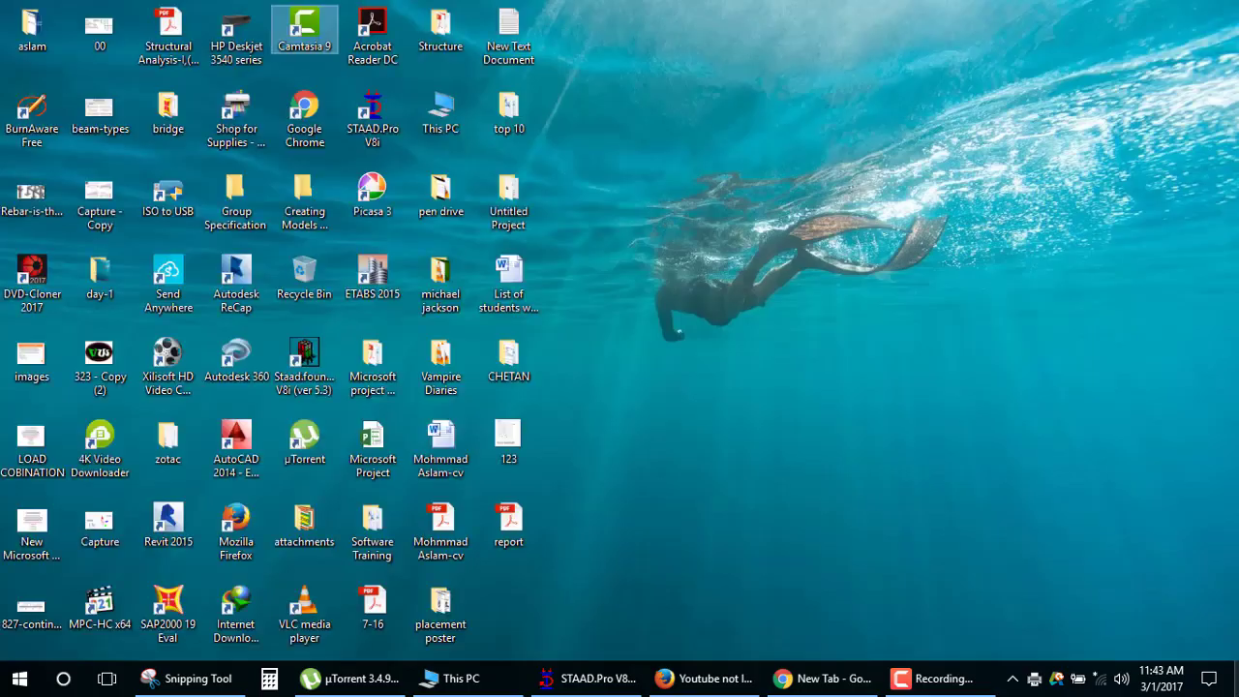
pyautogui.doubleClick(513, 548)
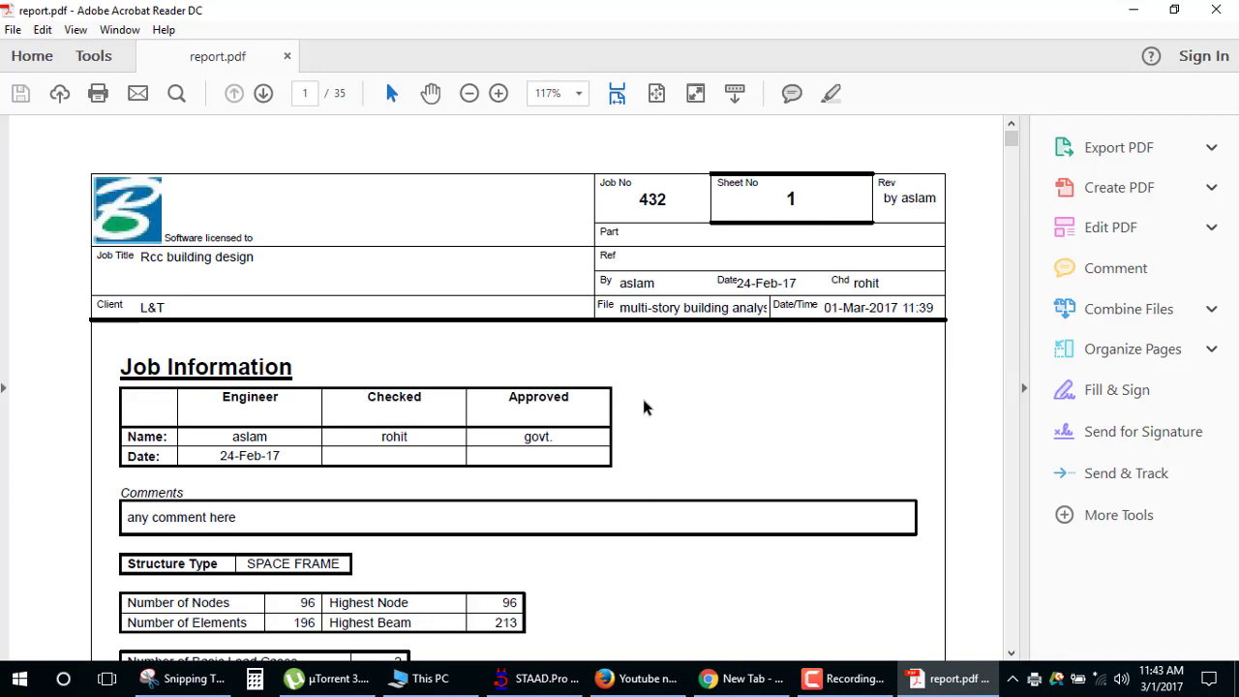
pyautogui.scroll(-3, 643, 406)
pyautogui.scroll(-4, 643, 399)
pyautogui.scroll(-6, 643, 399)
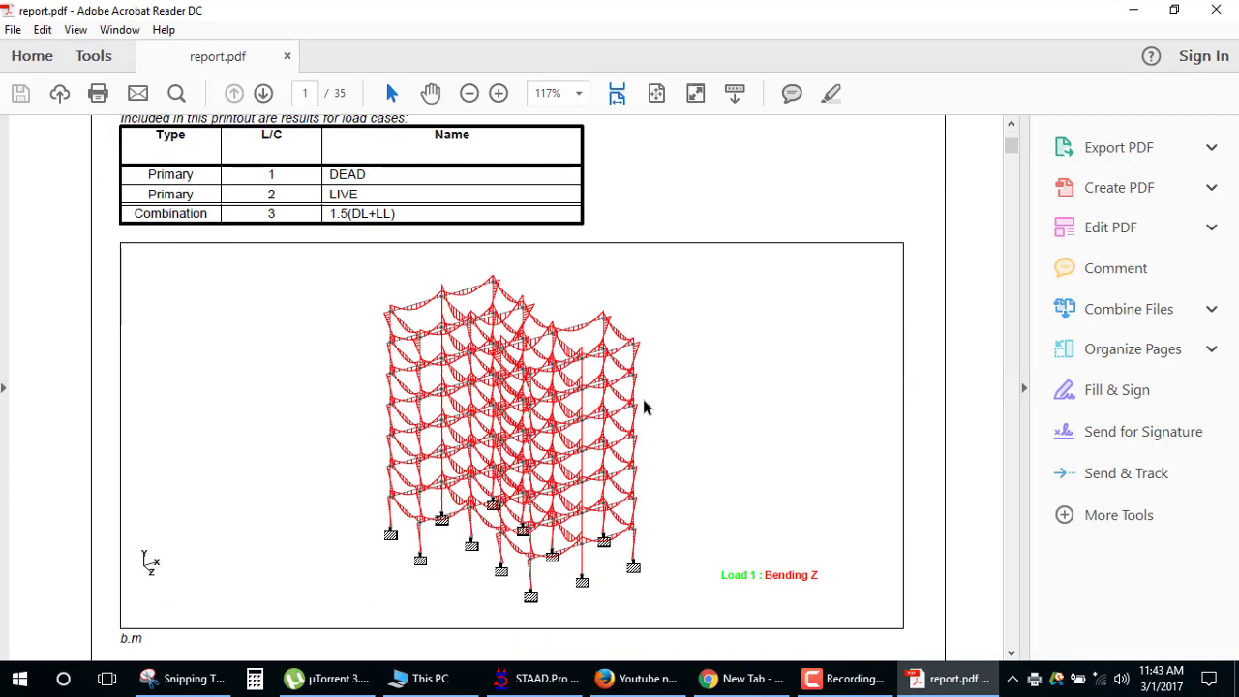
pyautogui.scroll(-6, 643, 399)
# Step: Scroll through the 35-page report PDF down to its last page
pyautogui.scroll(-4, 643, 399)
pyautogui.scroll(-5, 643, 399)
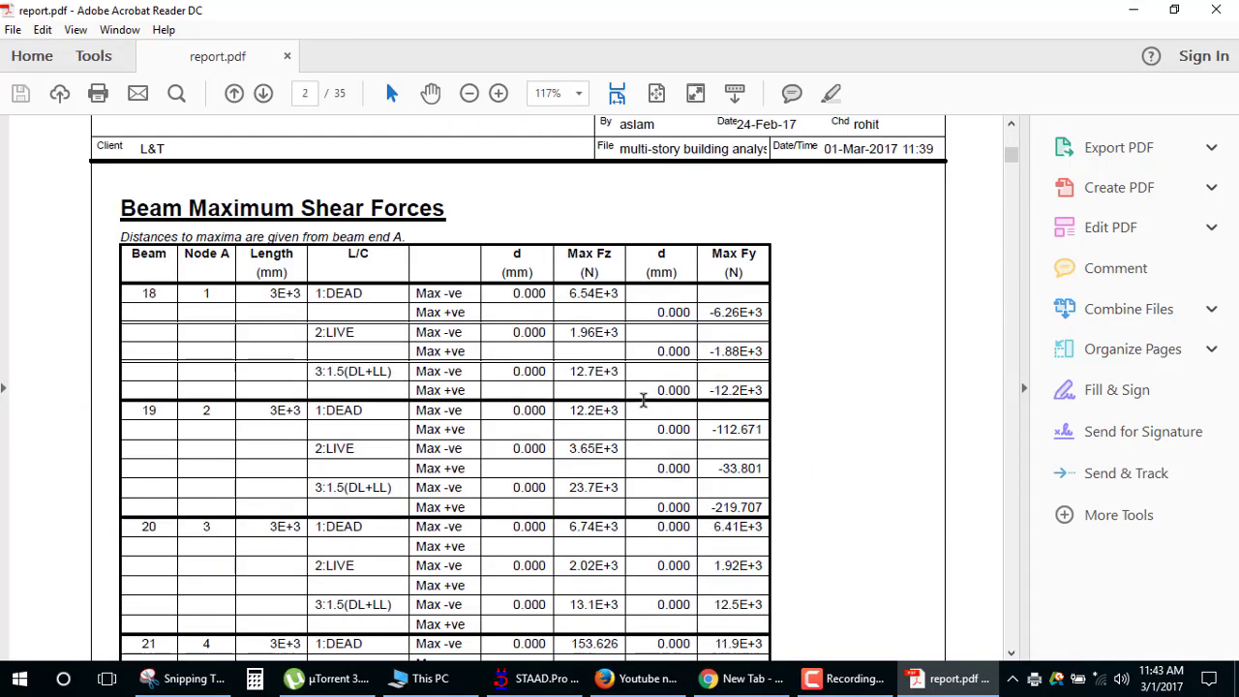
pyautogui.scroll(-5, 643, 399)
pyautogui.scroll(-6, 643, 399)
pyautogui.scroll(-6, 643, 399)
pyautogui.scroll(-4, 643, 399)
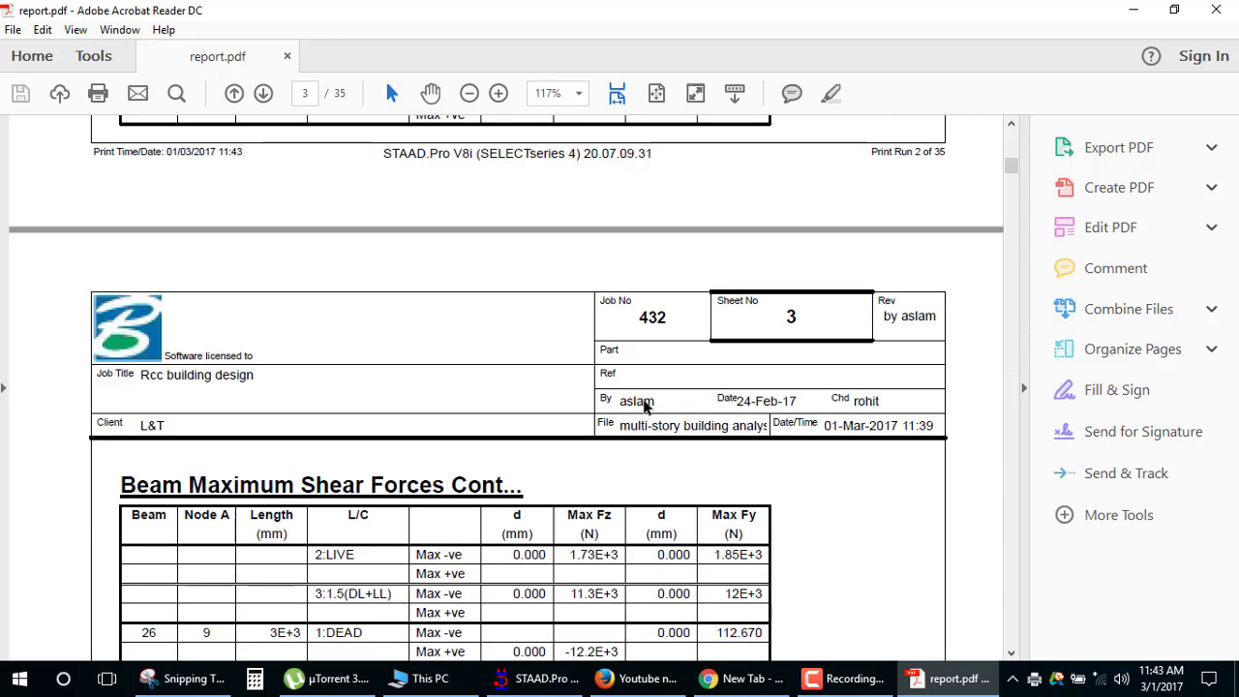
pyautogui.scroll(-6, 643, 399)
pyautogui.scroll(-6, 642, 399)
pyautogui.scroll(-6, 643, 399)
pyautogui.scroll(-4, 643, 399)
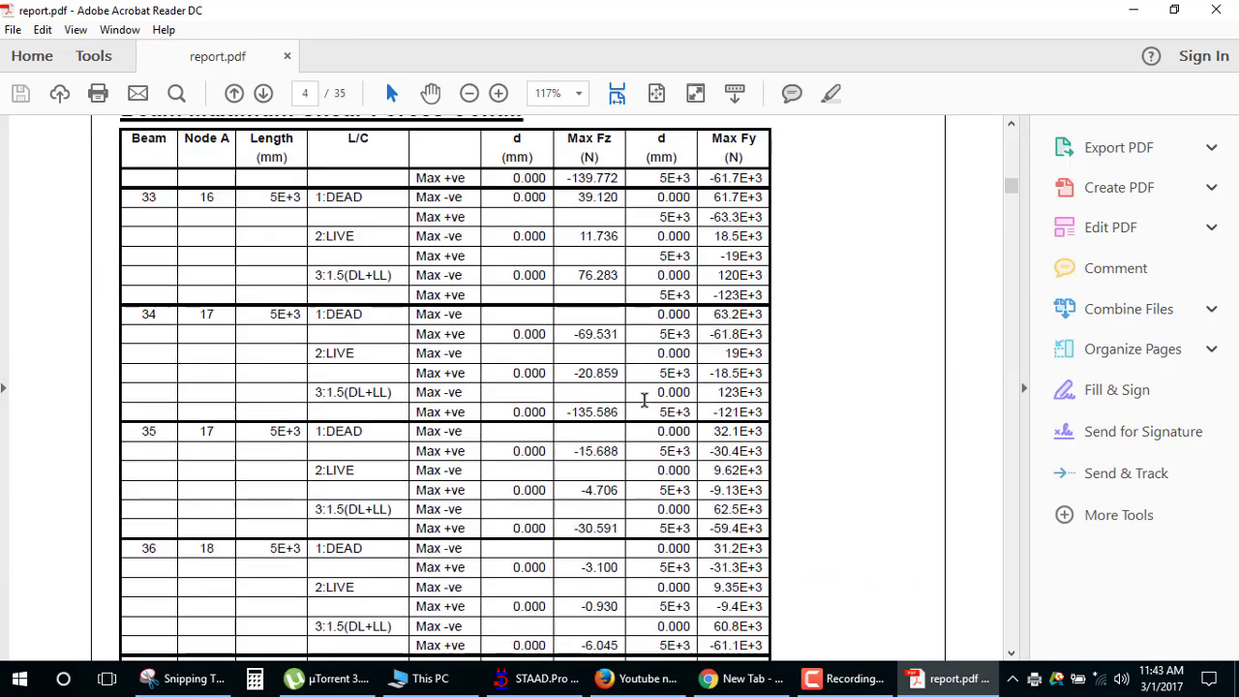
pyautogui.scroll(-6, 643, 399)
pyautogui.scroll(-4, 643, 399)
pyautogui.scroll(-5, 643, 399)
pyautogui.scroll(-3, 644, 407)
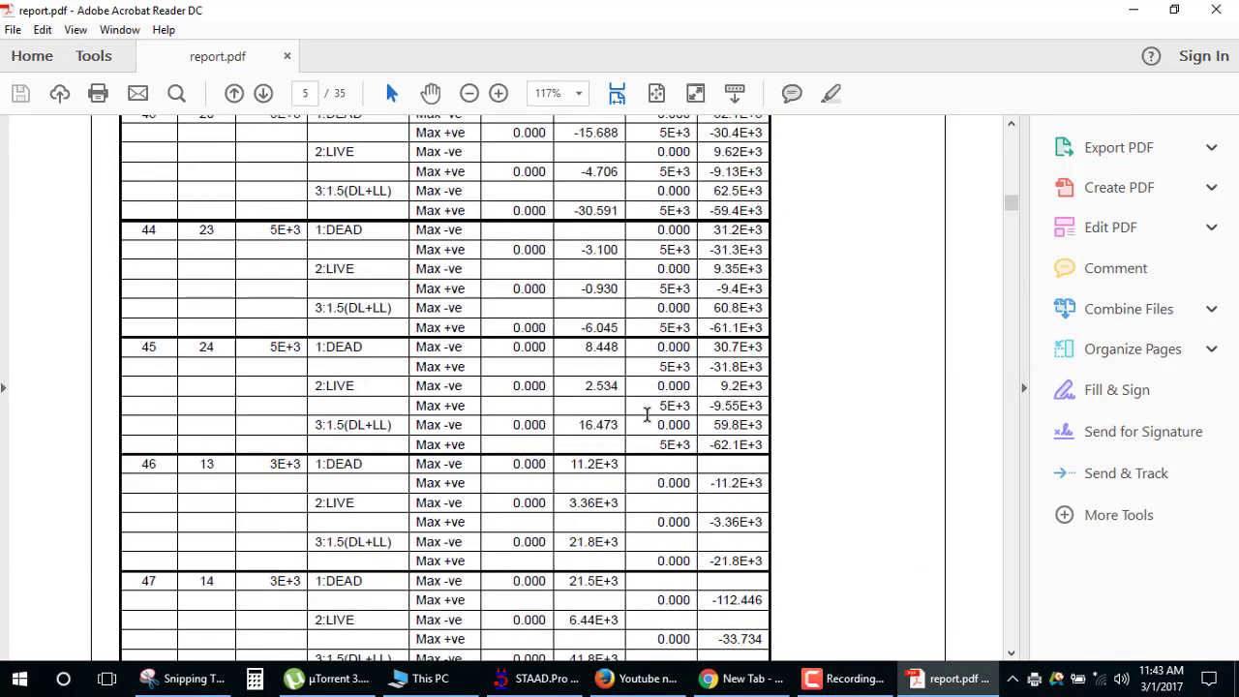
pyautogui.middleClick(737, 334)
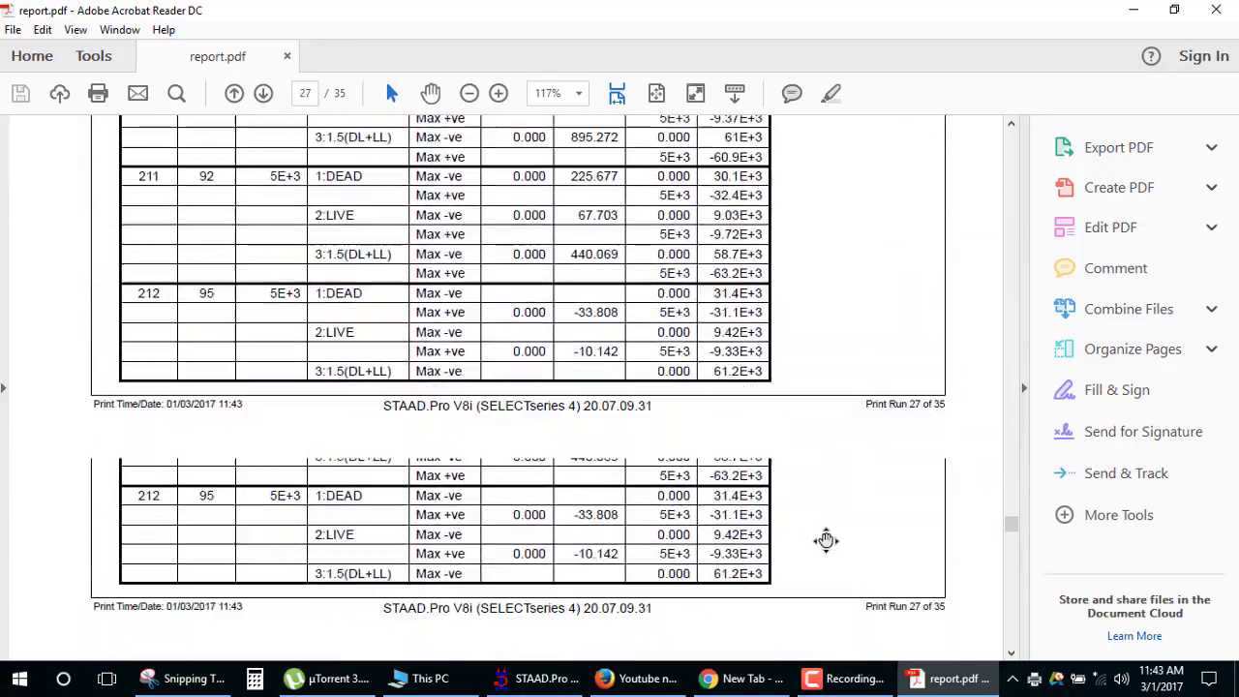
pyautogui.scroll(6, 830, 542)
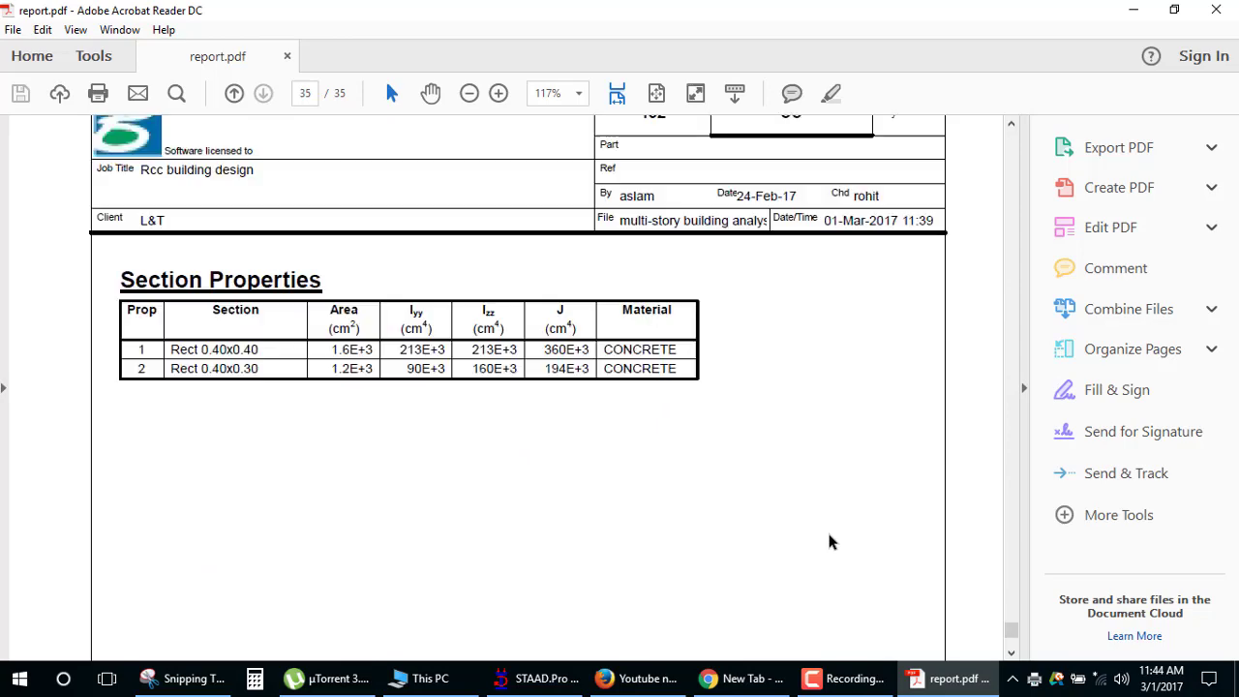
pyautogui.scroll(4, 830, 542)
pyautogui.scroll(-5, 829, 542)
pyautogui.scroll(-5, 830, 542)
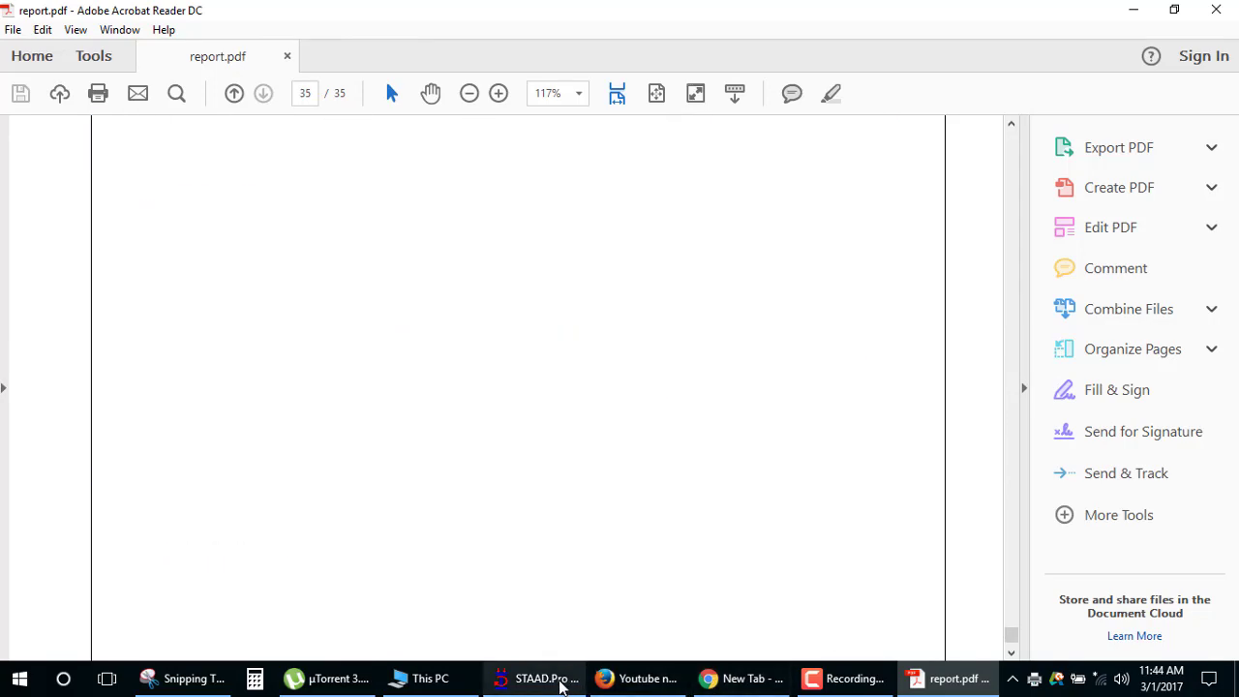
# Step: Bring the STAAD.Pro report preview back to the front from the taskbar
pyautogui.click(557, 680)
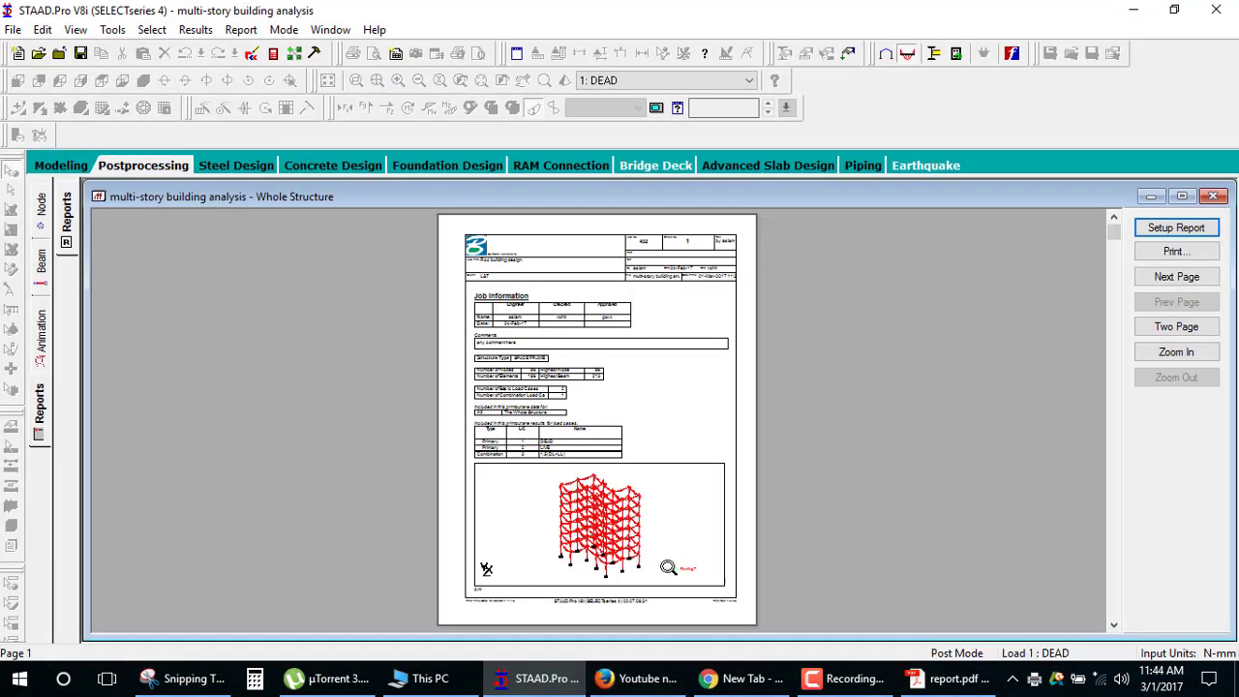